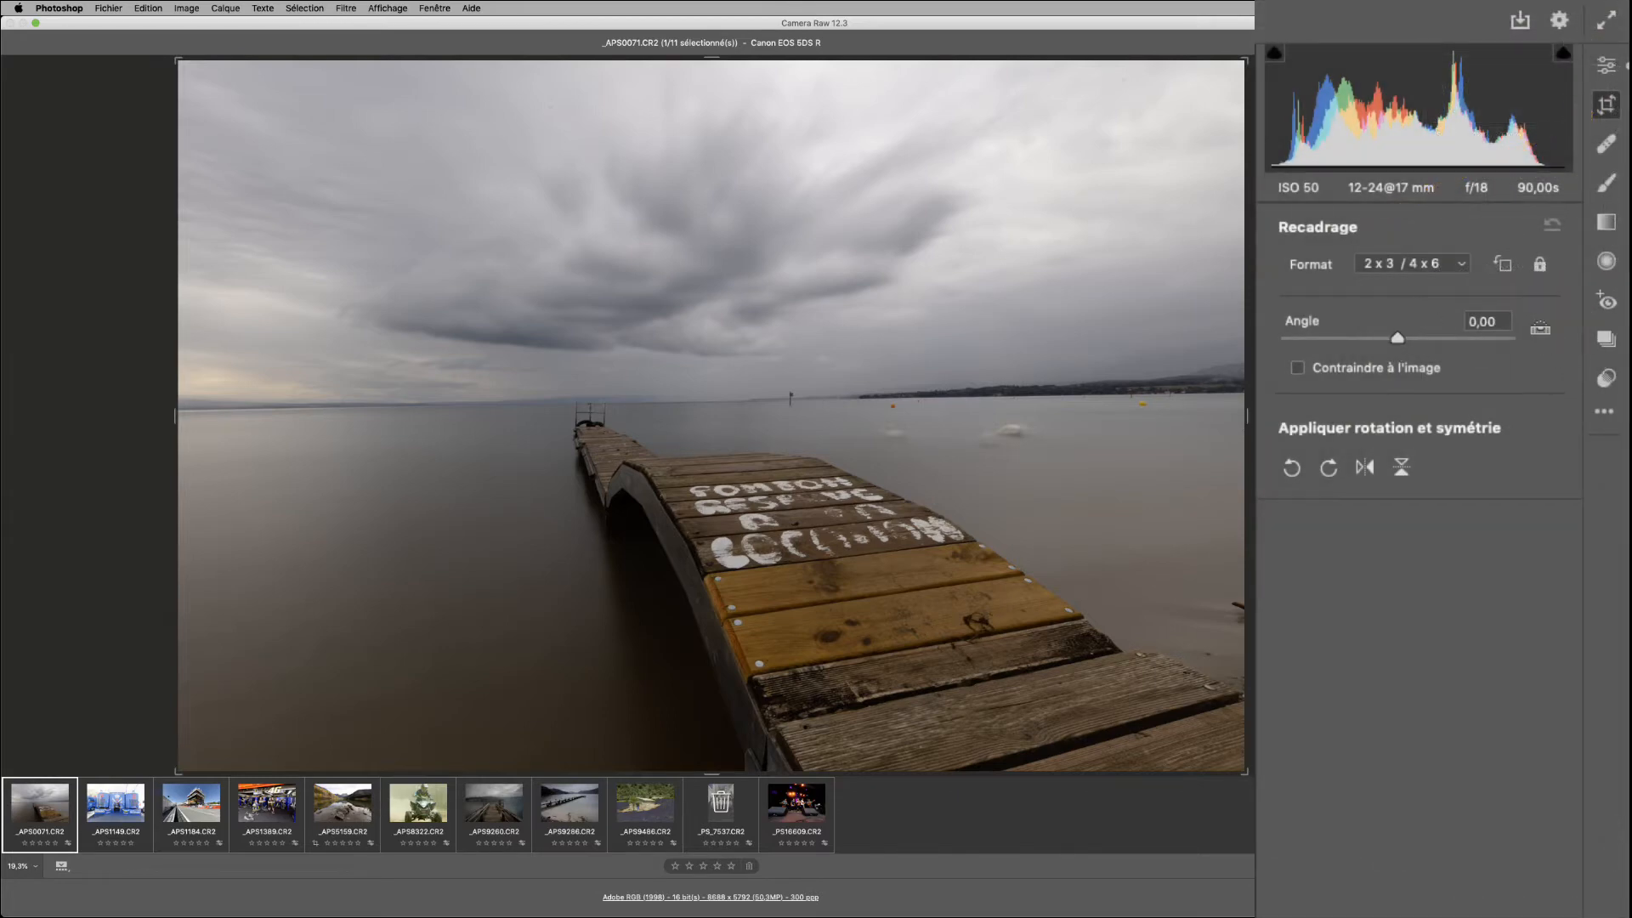
mouse_move(1241, 66)
left_mouse_down()
mouse_move(936, 290)
mouse_move(1194, 173)
mouse_move(1199, 91)
mouse_move(1247, 60)
left_mouse_up()
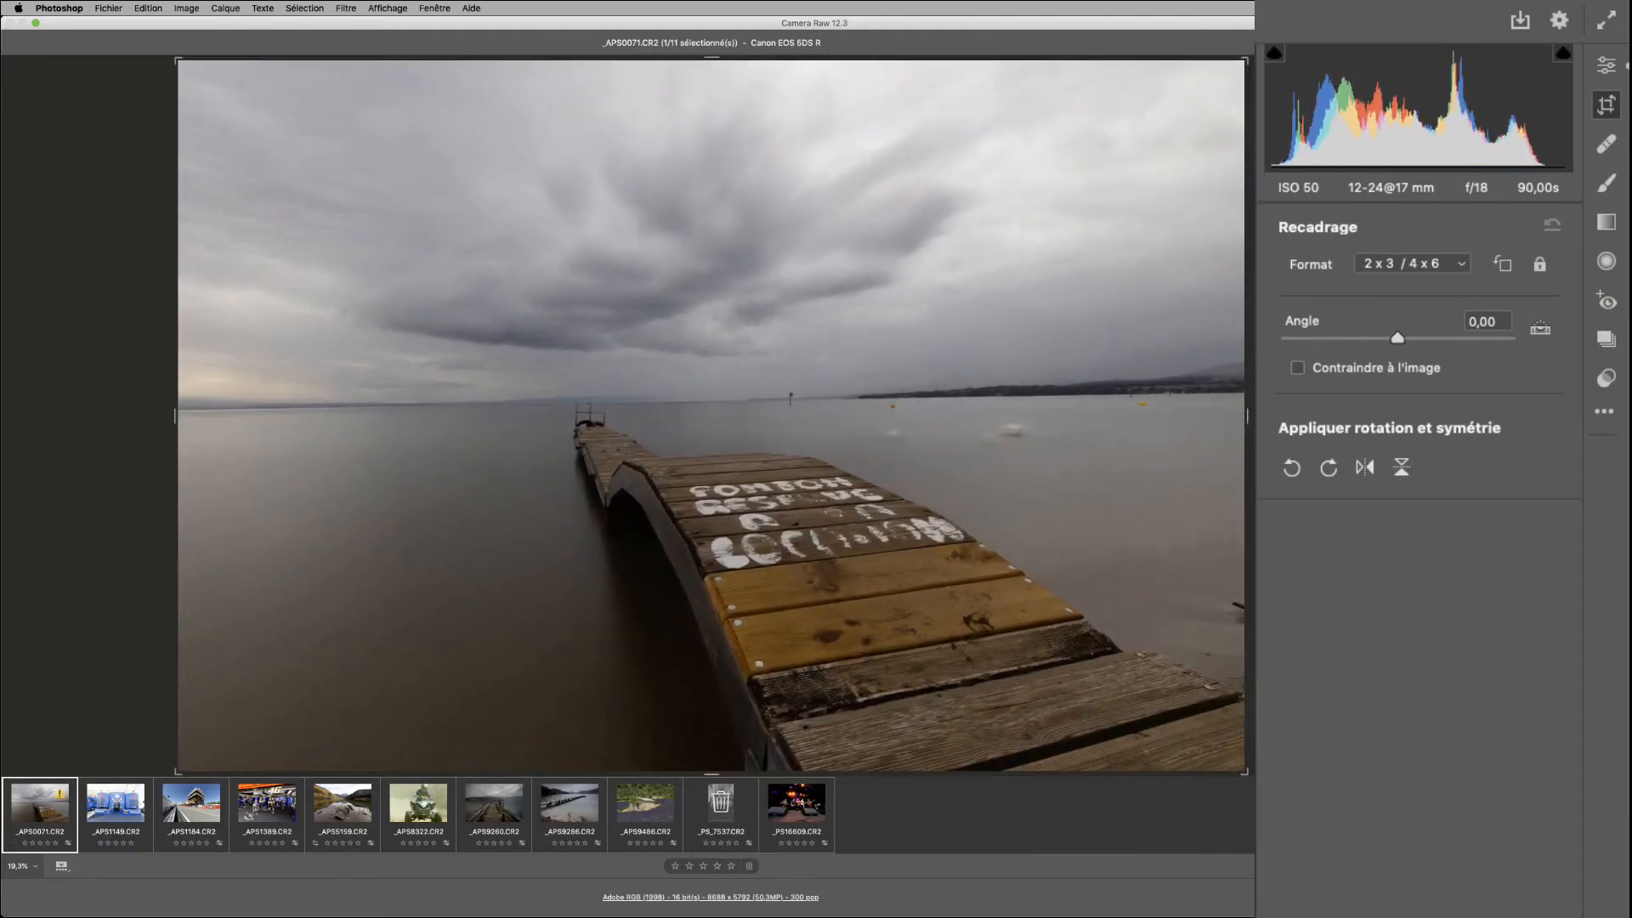
left_click(1540, 264)
mouse_move(1241, 70)
left_mouse_down()
mouse_move(1216, 102)
mouse_move(1195, 335)
mouse_move(1031, 317)
mouse_move(1109, 266)
mouse_move(1195, 303)
mouse_move(1208, 72)
mouse_move(1236, 43)
mouse_move(1246, 63)
left_mouse_up()
left_click(1539, 264)
left_click(1463, 264)
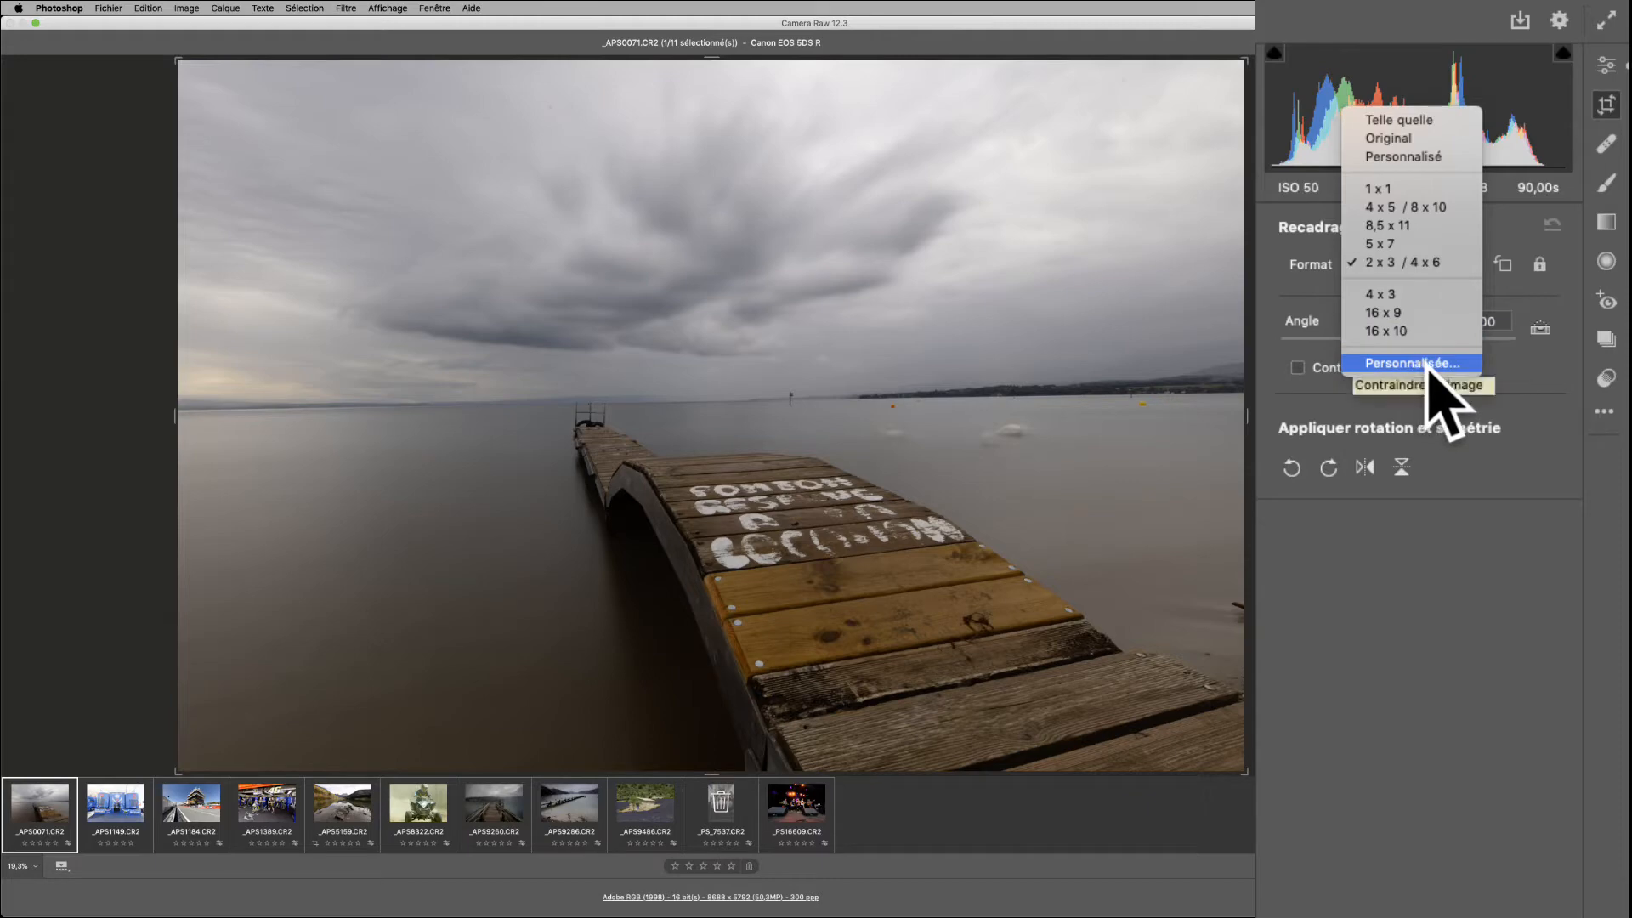
left_click(1447, 536)
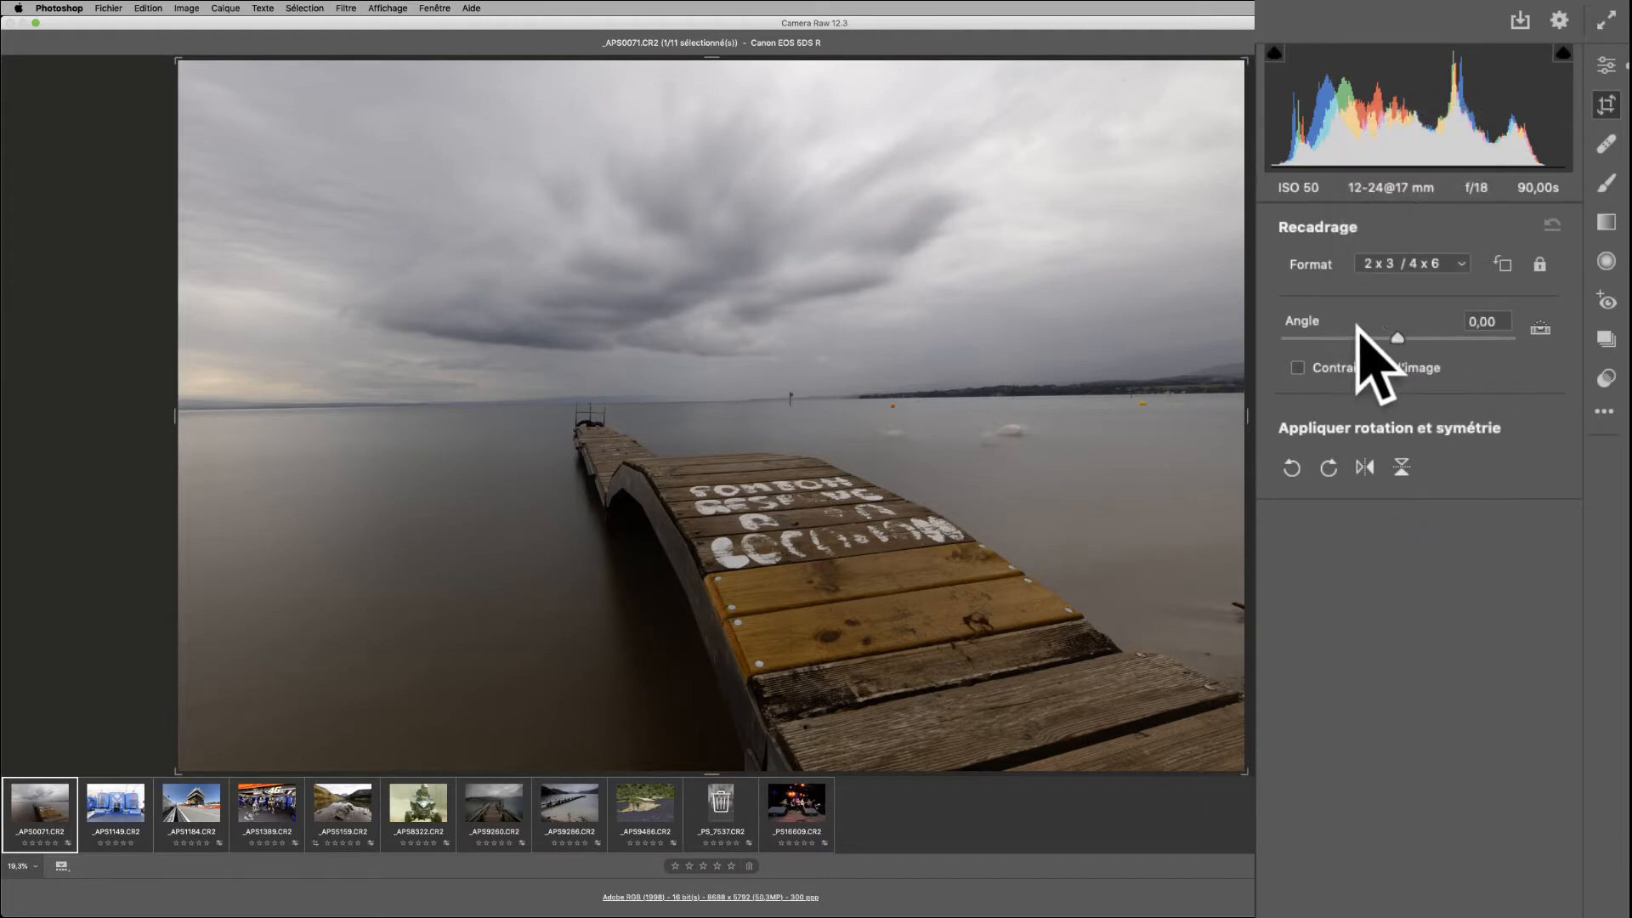
Straighten the pier photo's horizon automatically and apply the crop.
double_click(1542, 330)
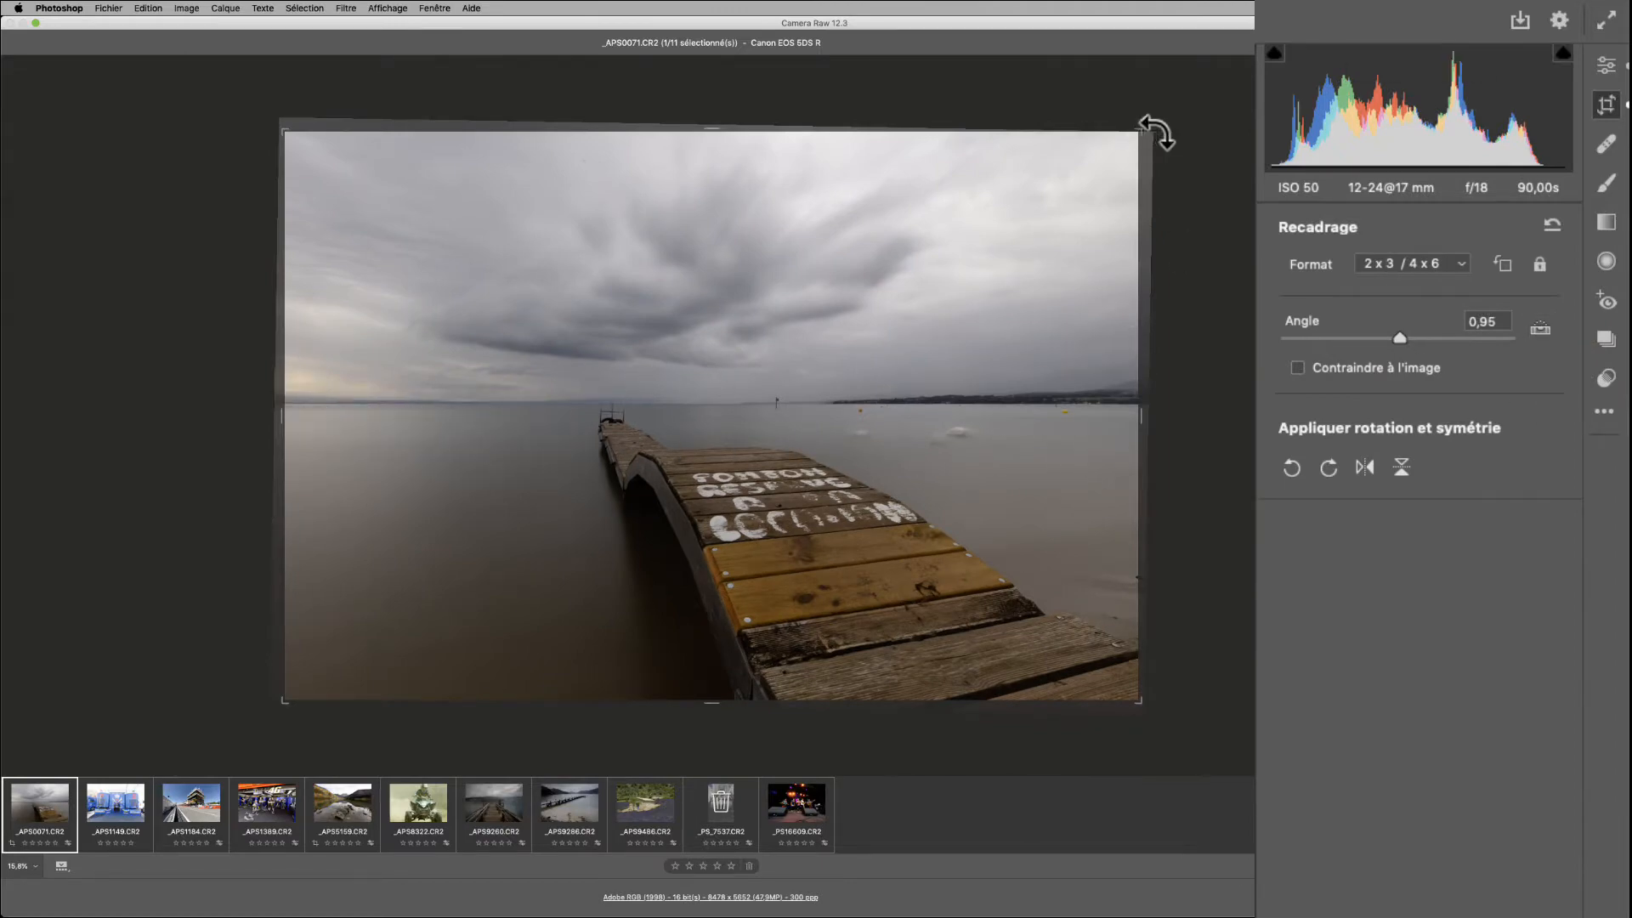
key("super")
key("Return")
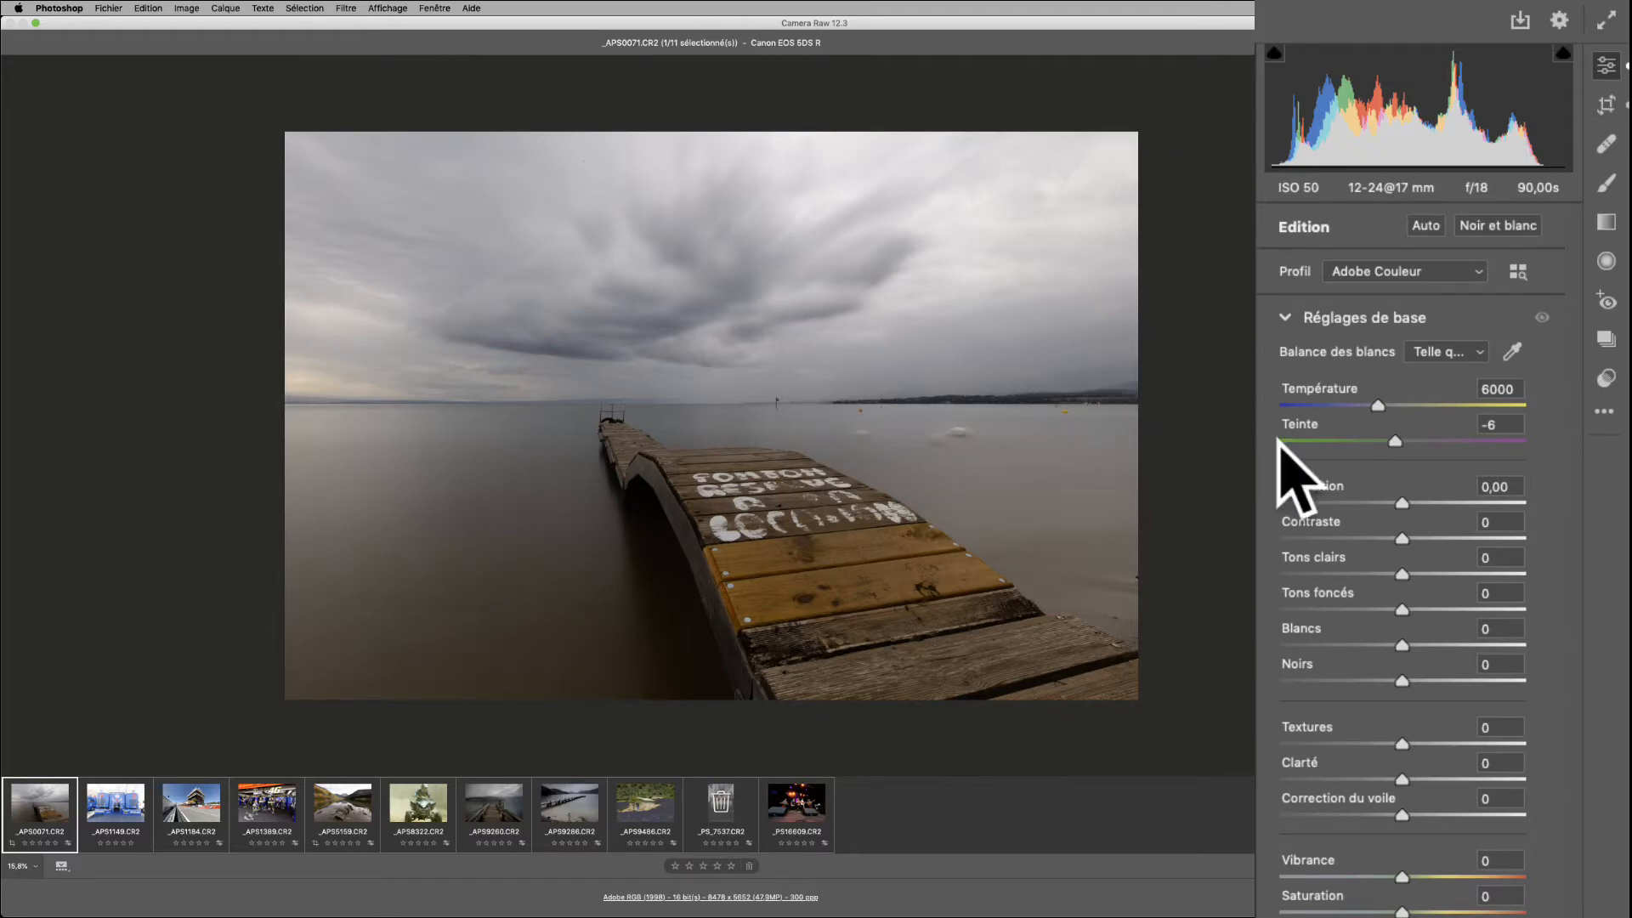
Cancel the automatic straightening and level the photo by tracing along the horizon line.
left_click(1606, 104)
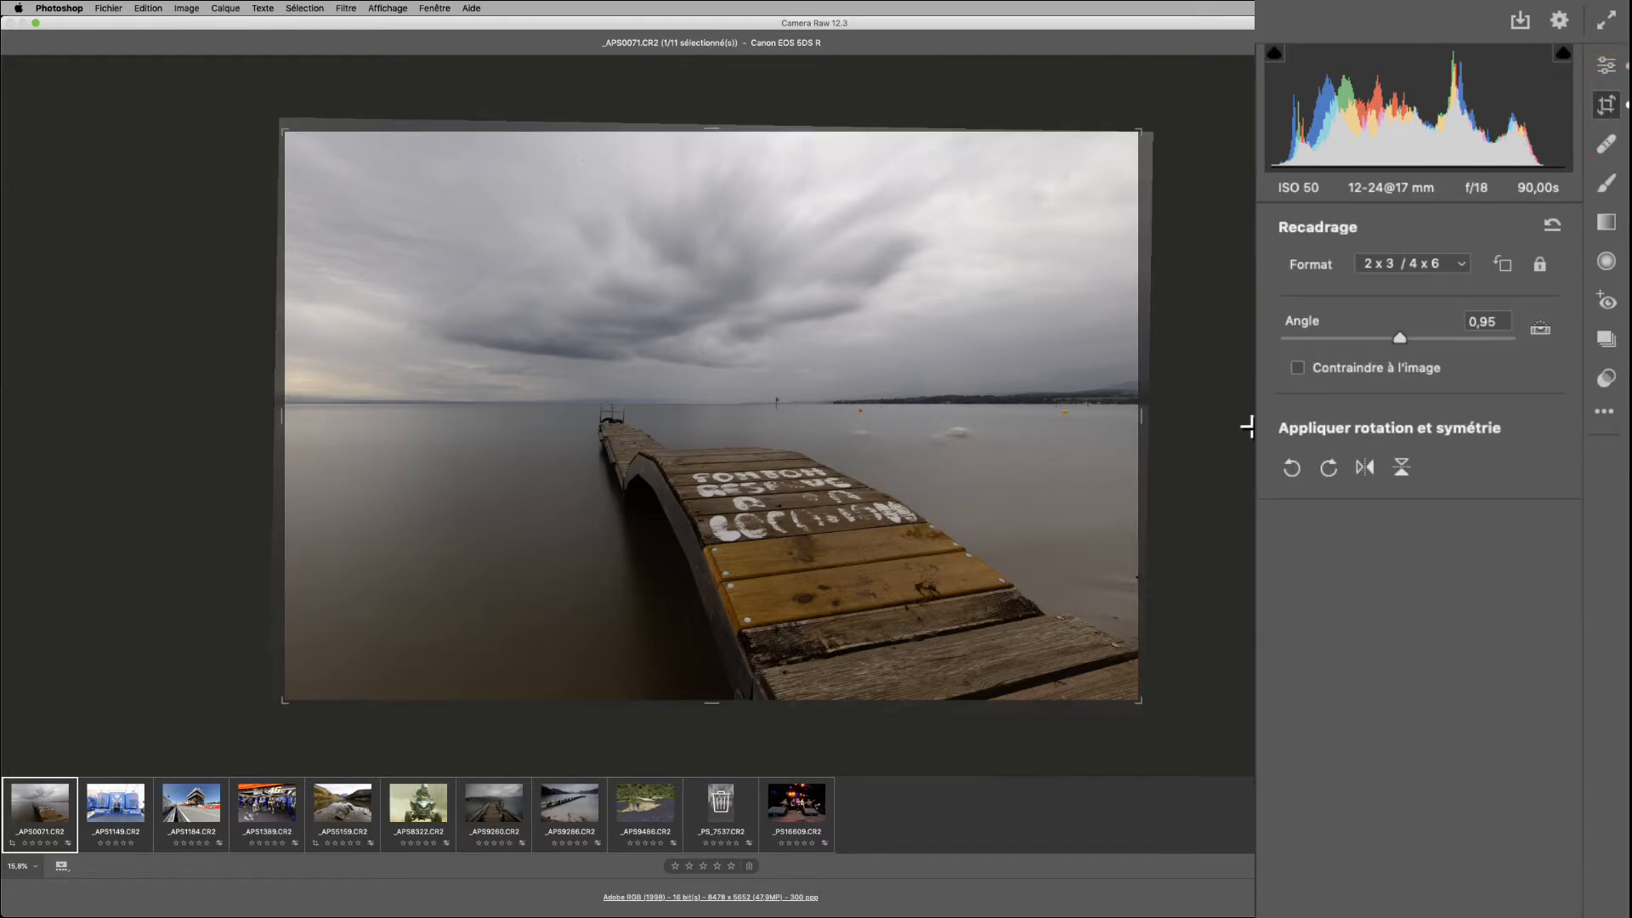
key("Escape")
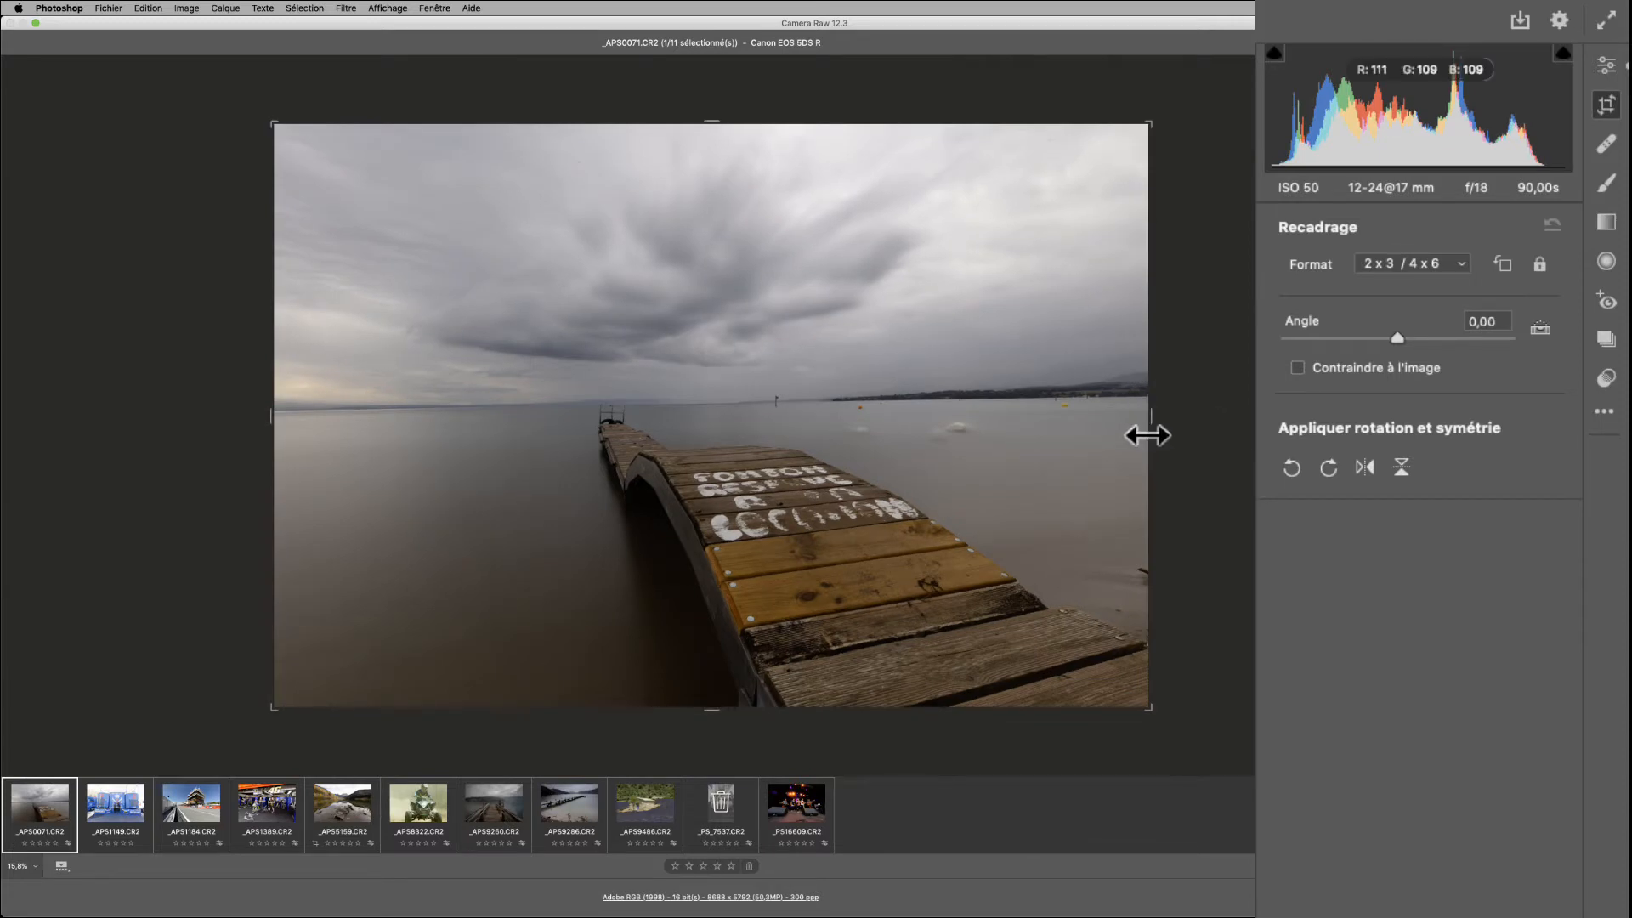
left_click(1542, 330)
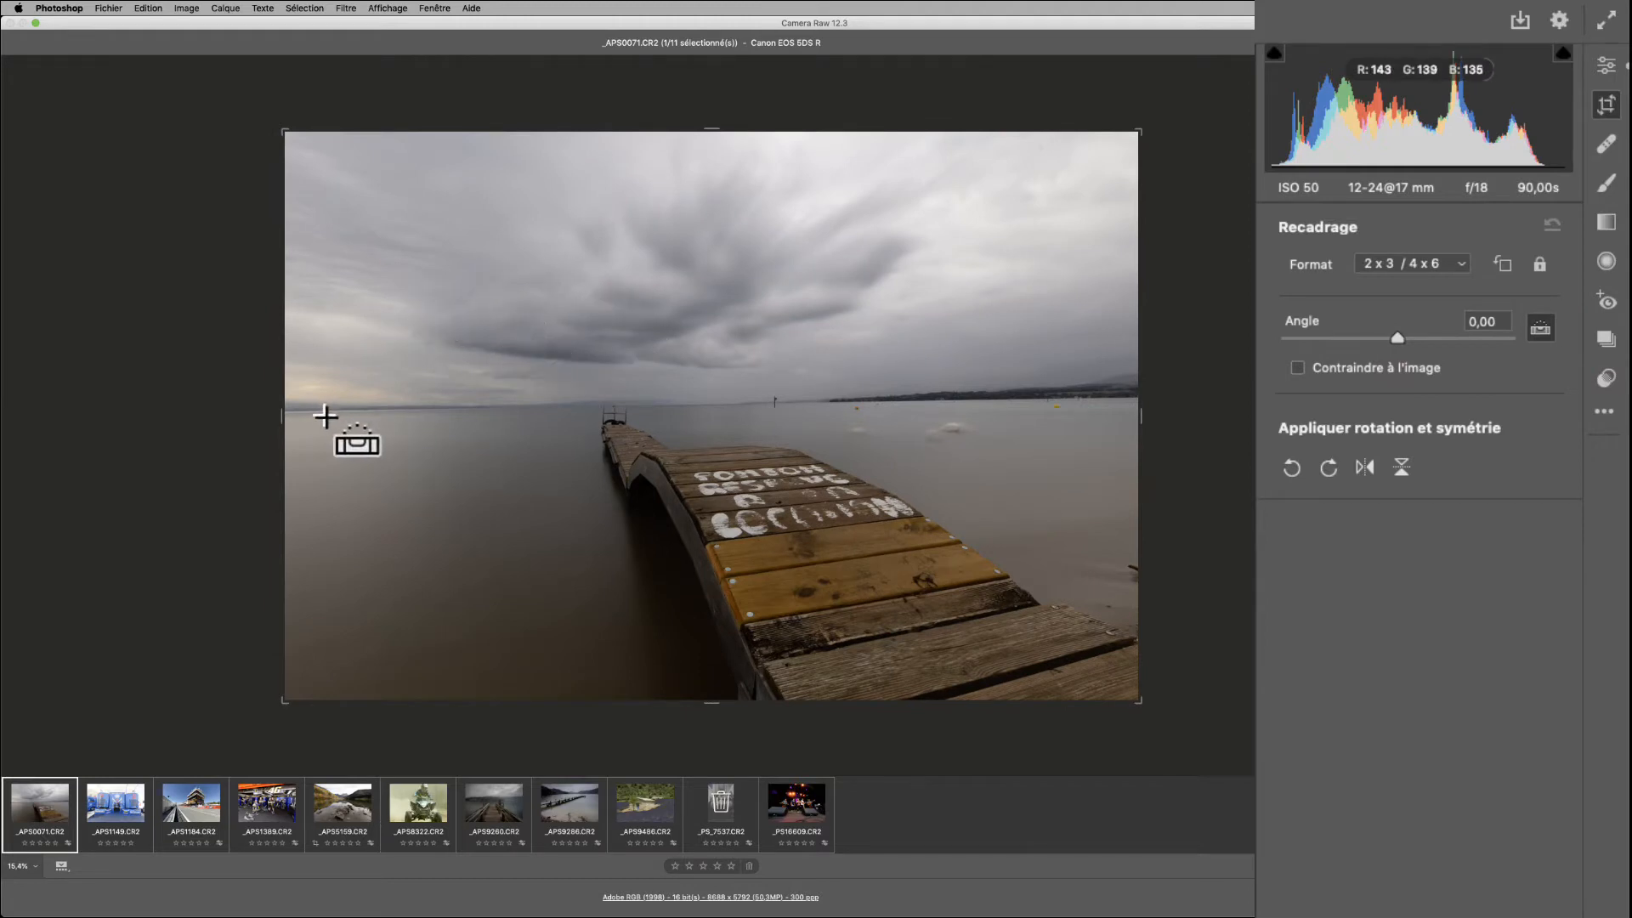
left_click_drag(284, 413, 1185, 398)
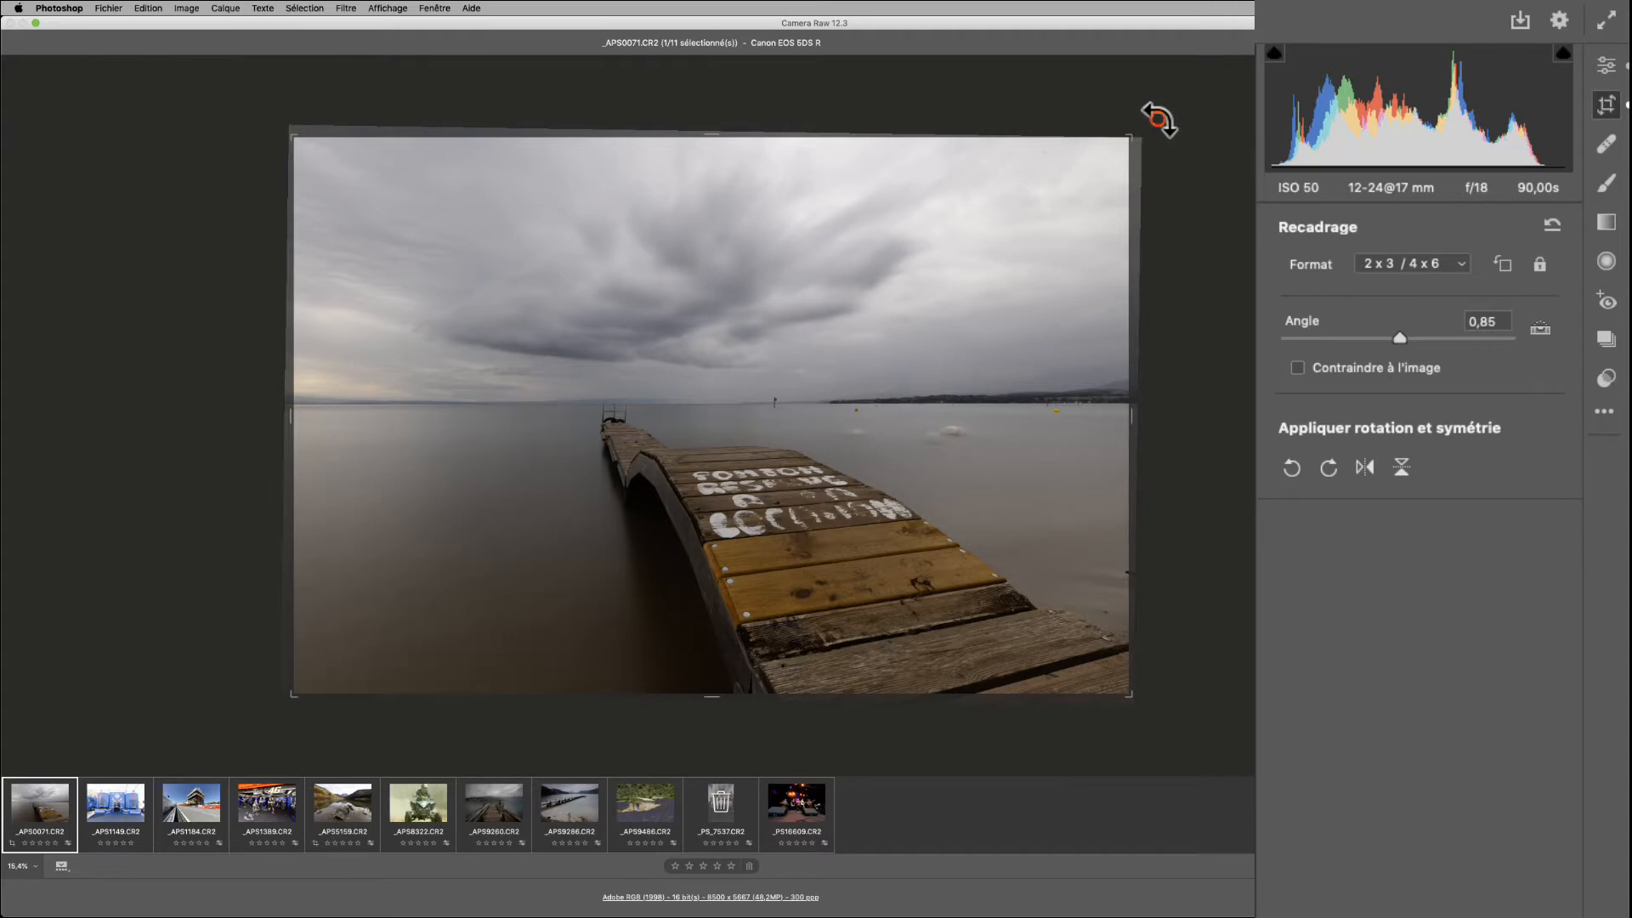
Rotate the photo freehand to about 39° and back to about 0.5°, finishing with a crop reset.
left_click_drag(1160, 119, 1218, 263)
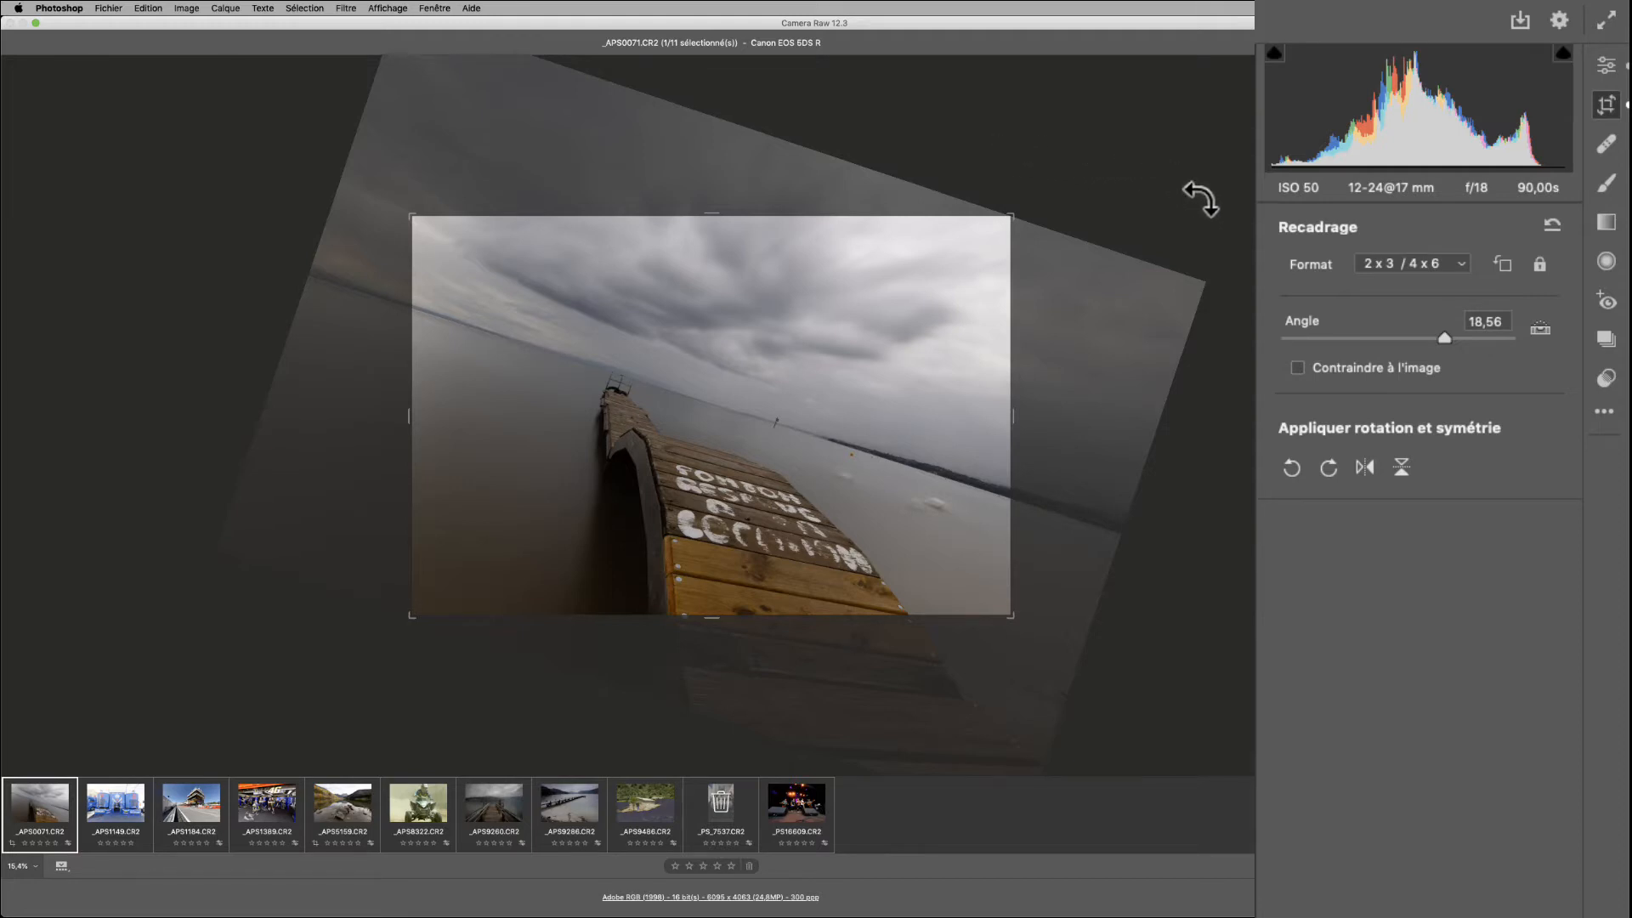
left_click_drag(1248, 297, 344, 340)
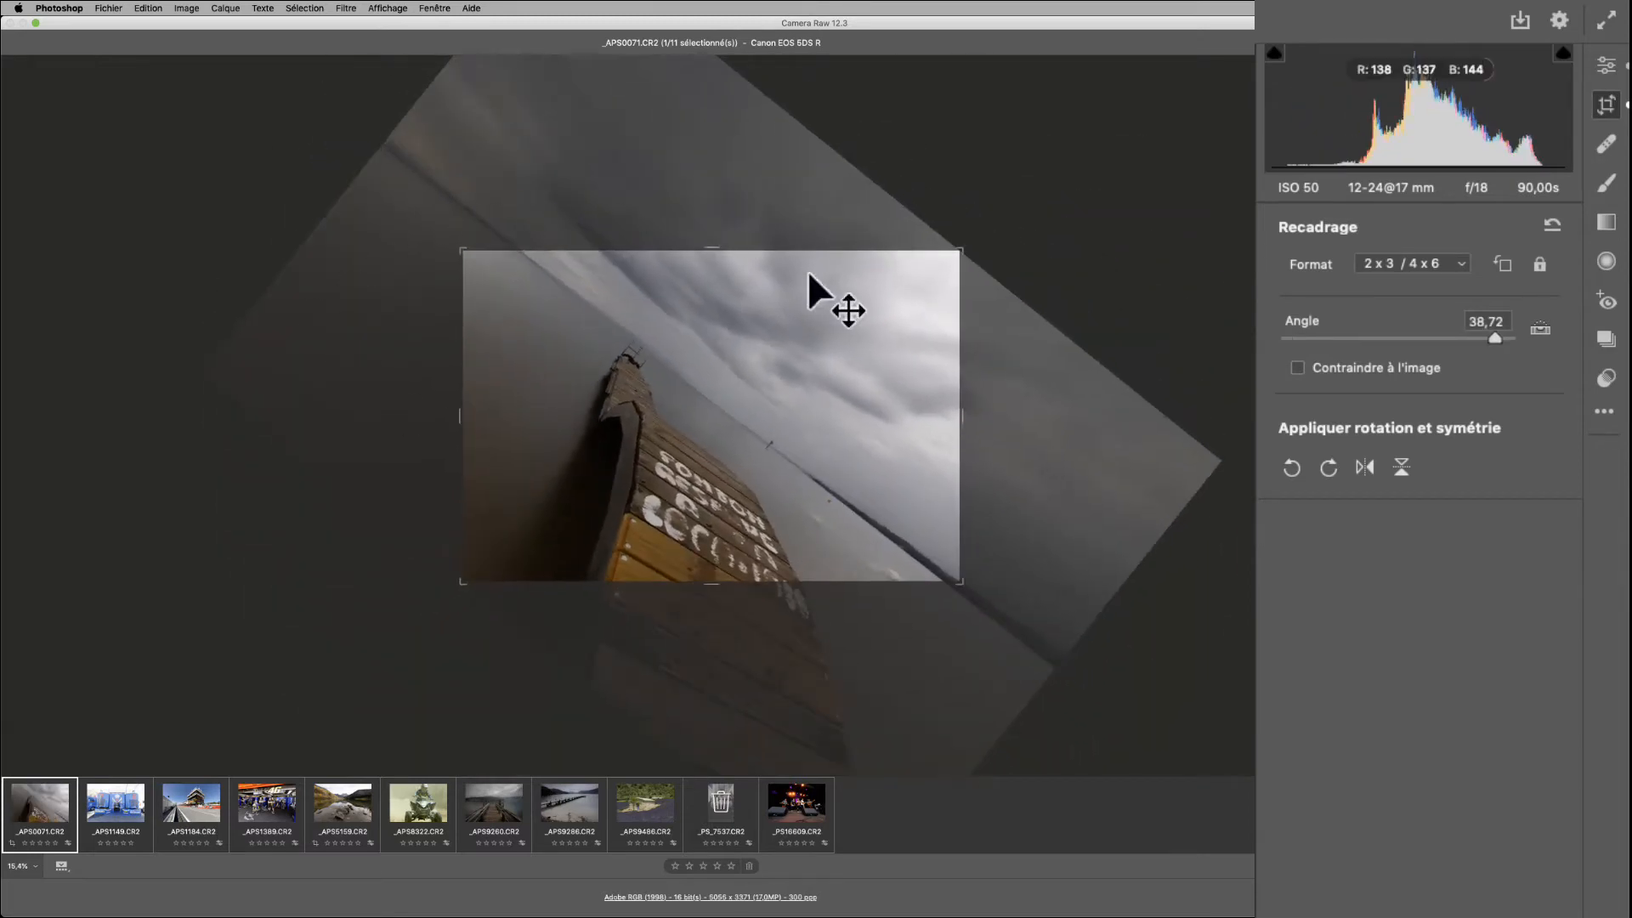
left_click_drag(1241, 491, 1182, 144)
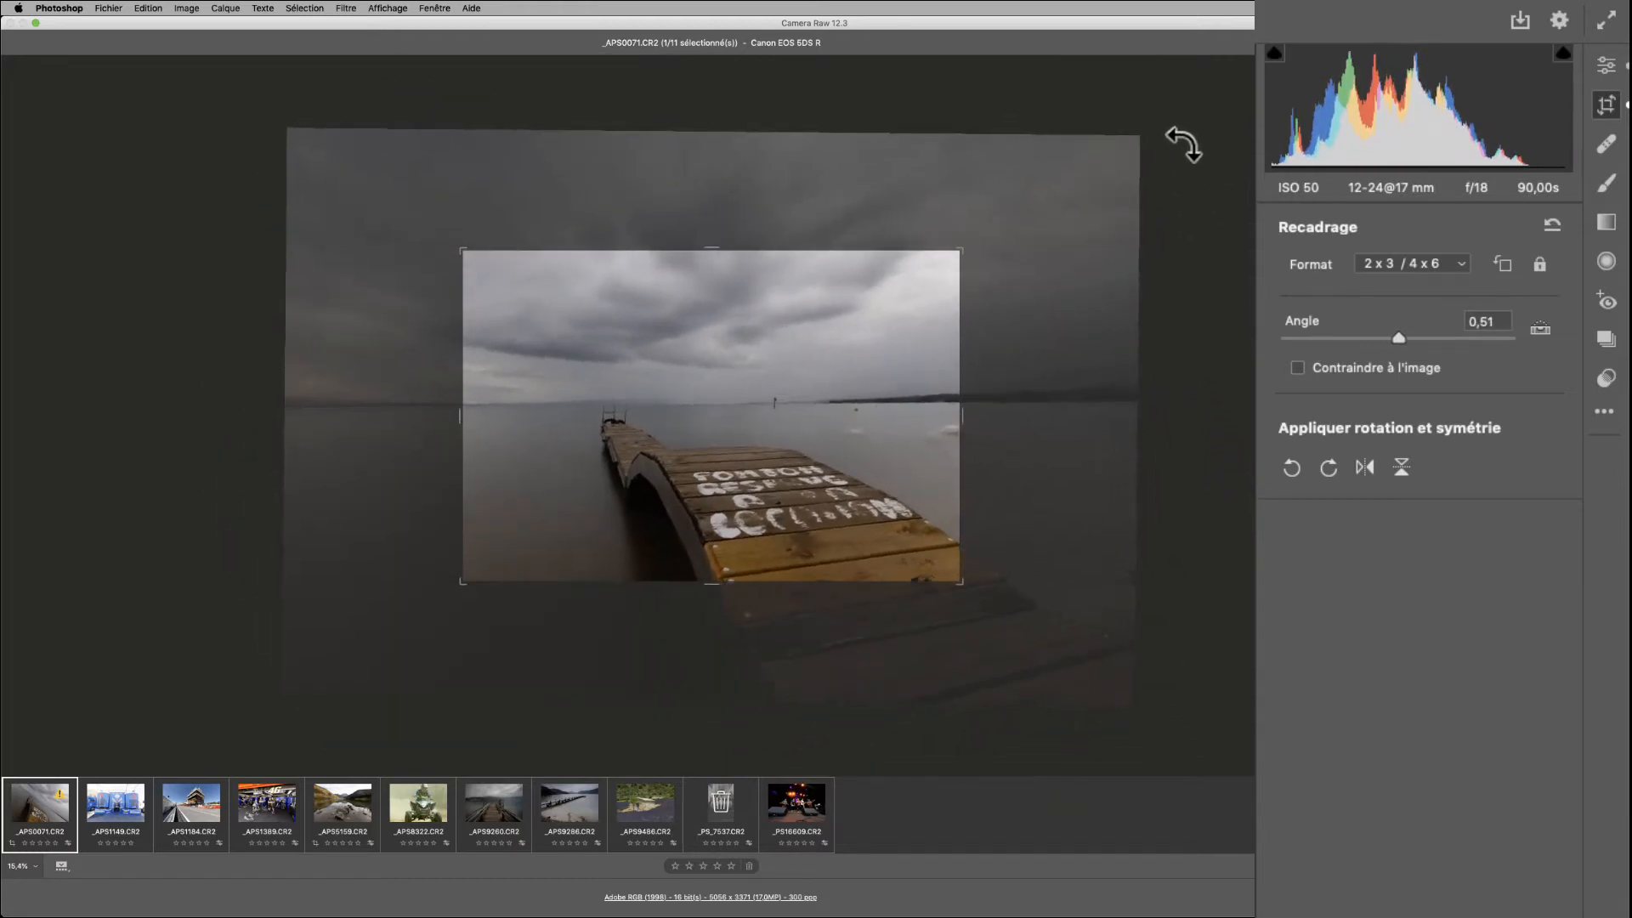
left_click(1551, 226)
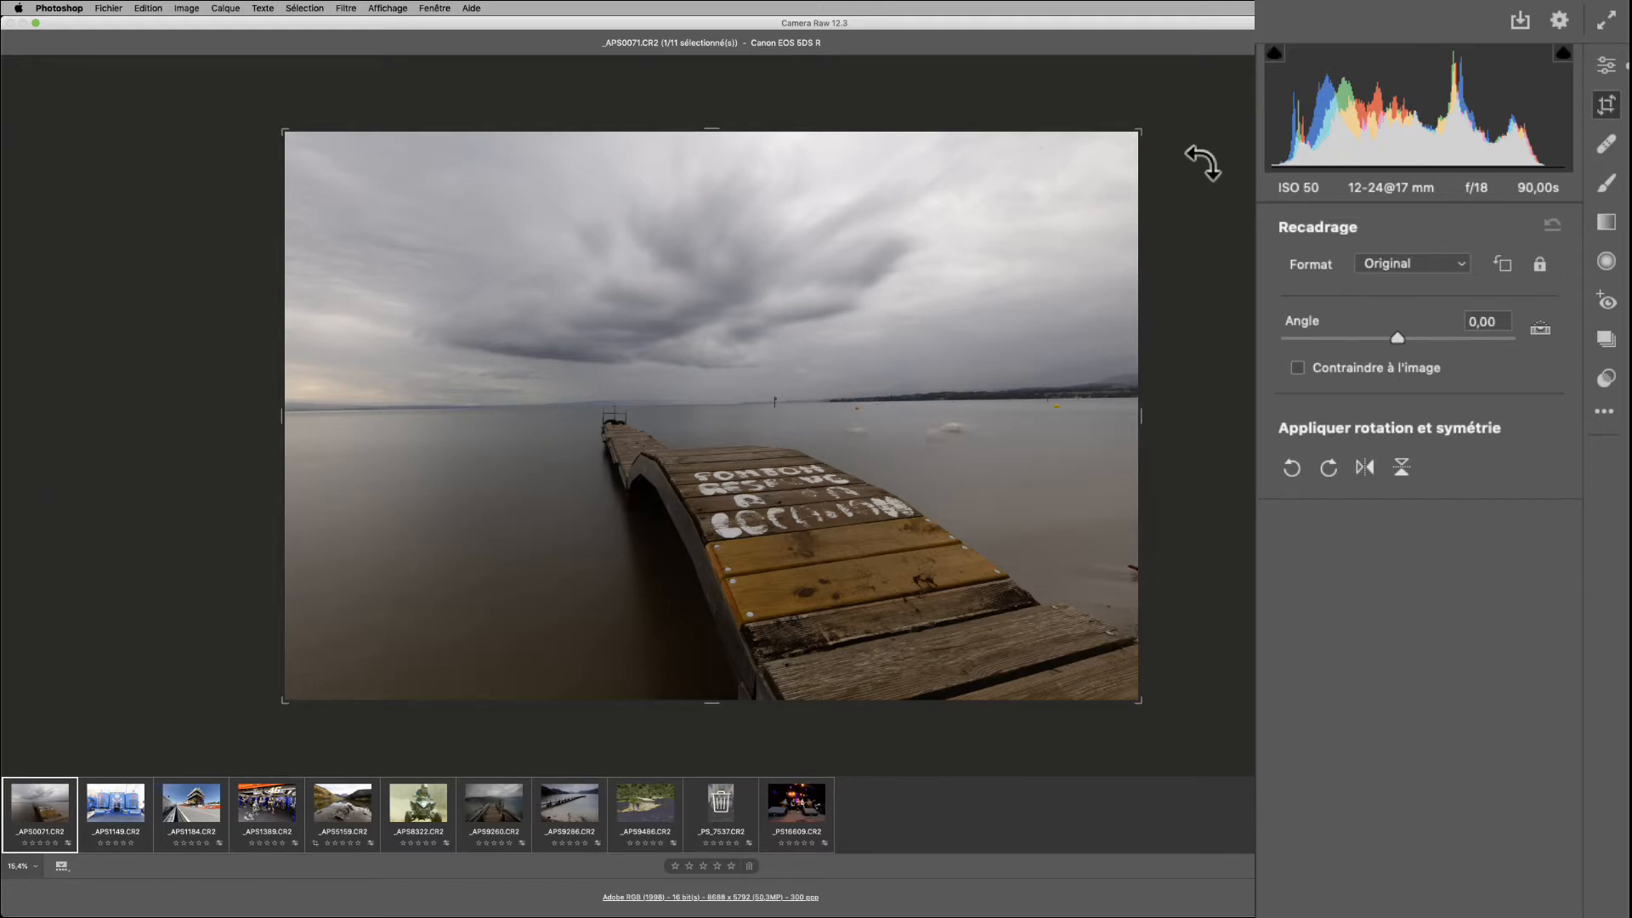
Try a smaller centred 2 x 3 / 4 x 6 crop with the photo shifted slightly upward, and reset the crop.
left_click_drag(1139, 133, 1228, 89)
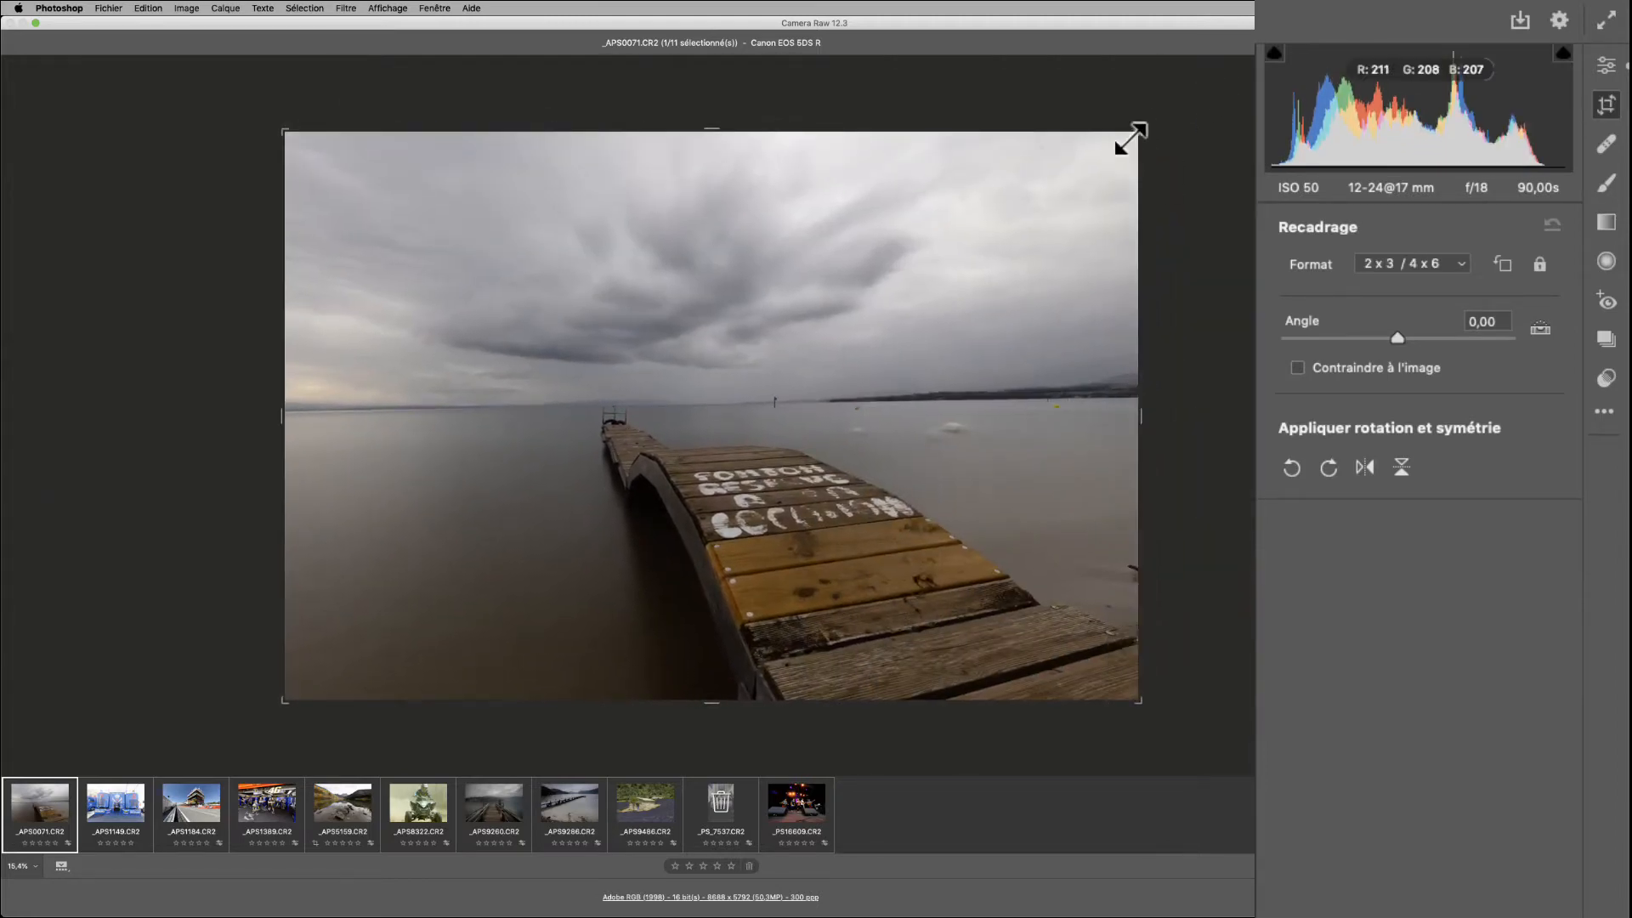
left_click_drag(1139, 131, 978, 278)
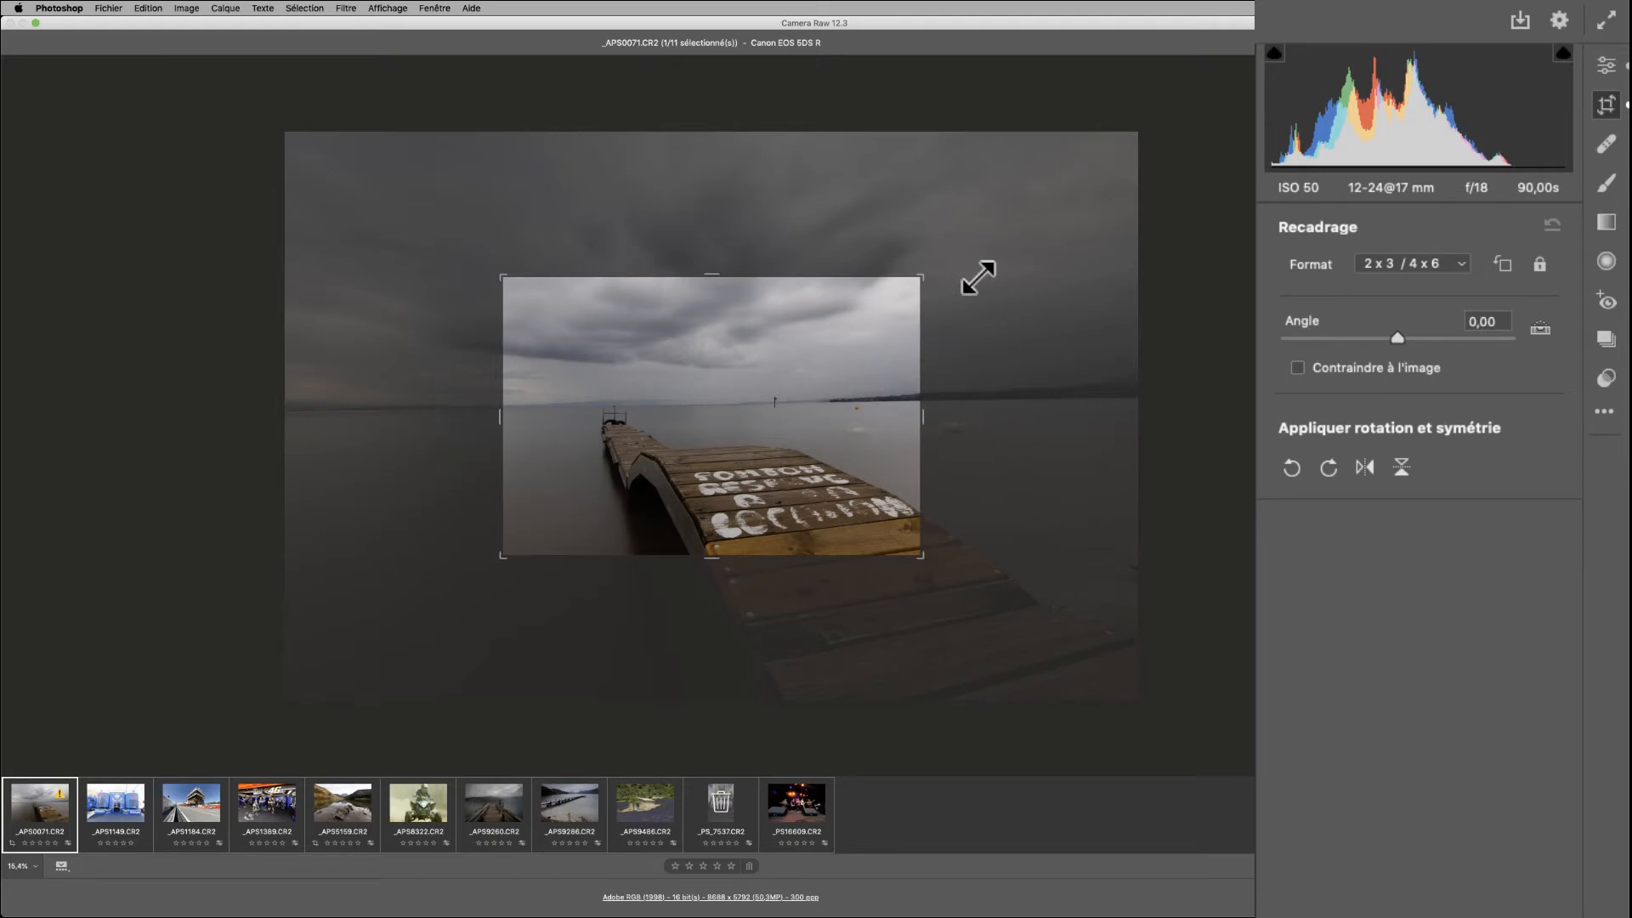
left_click_drag(978, 277, 1065, 230)
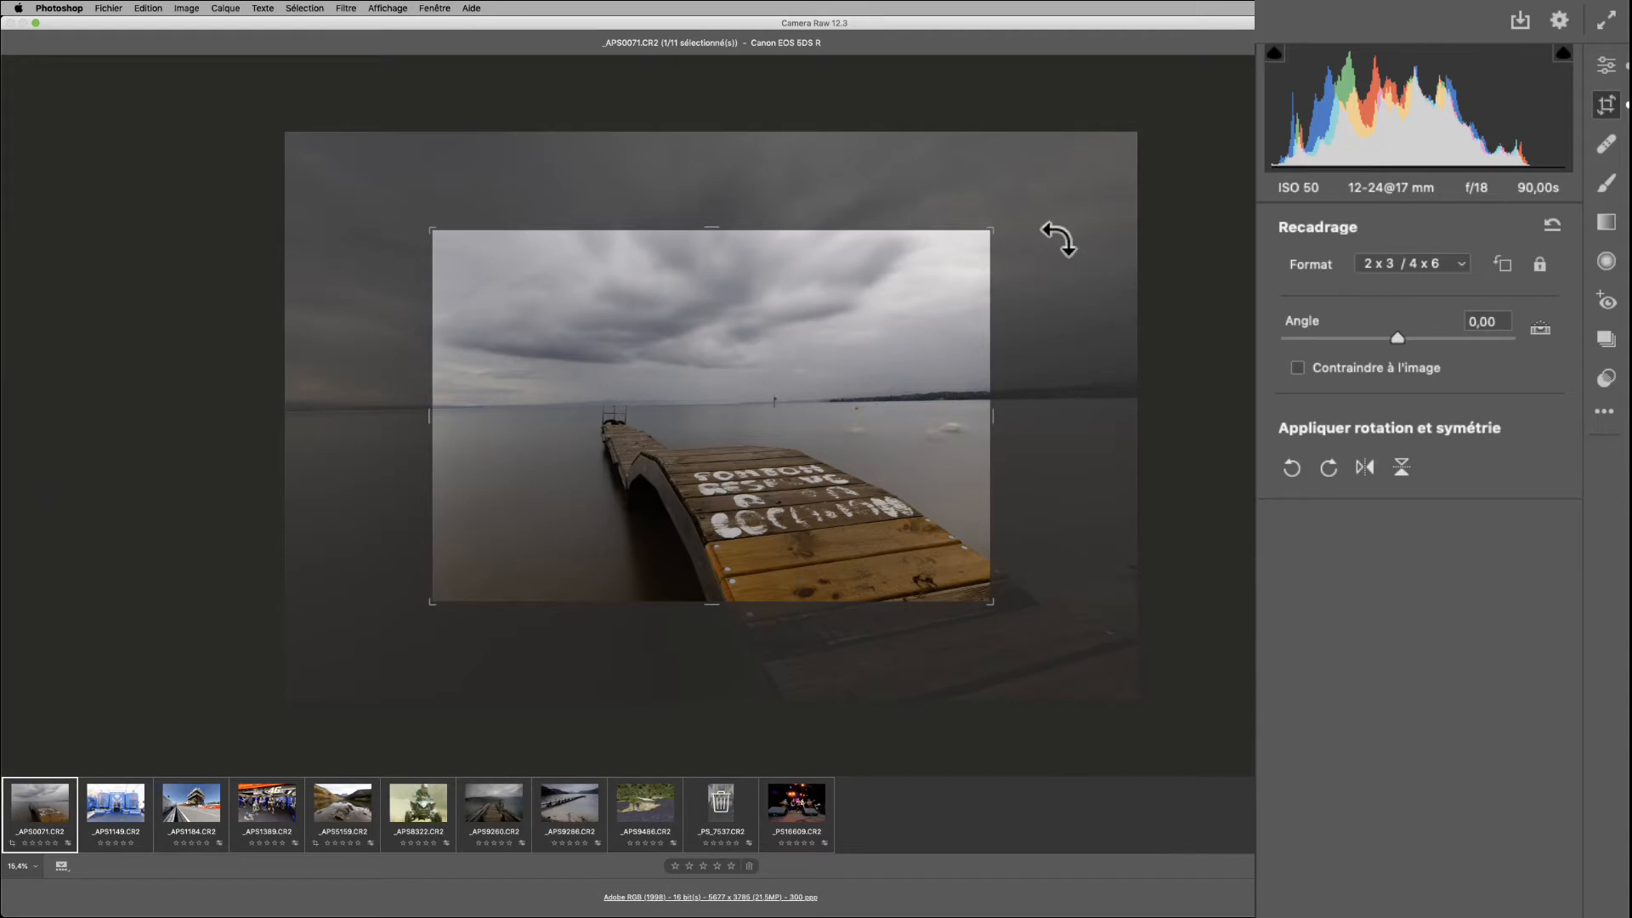
mouse_move(724, 364)
left_mouse_down()
mouse_move(738, 372)
mouse_move(544, 327)
mouse_move(608, 270)
mouse_move(838, 310)
mouse_move(899, 368)
mouse_move(780, 432)
mouse_move(635, 386)
mouse_move(743, 335)
mouse_move(679, 333)
mouse_move(721, 354)
mouse_move(726, 340)
left_mouse_up()
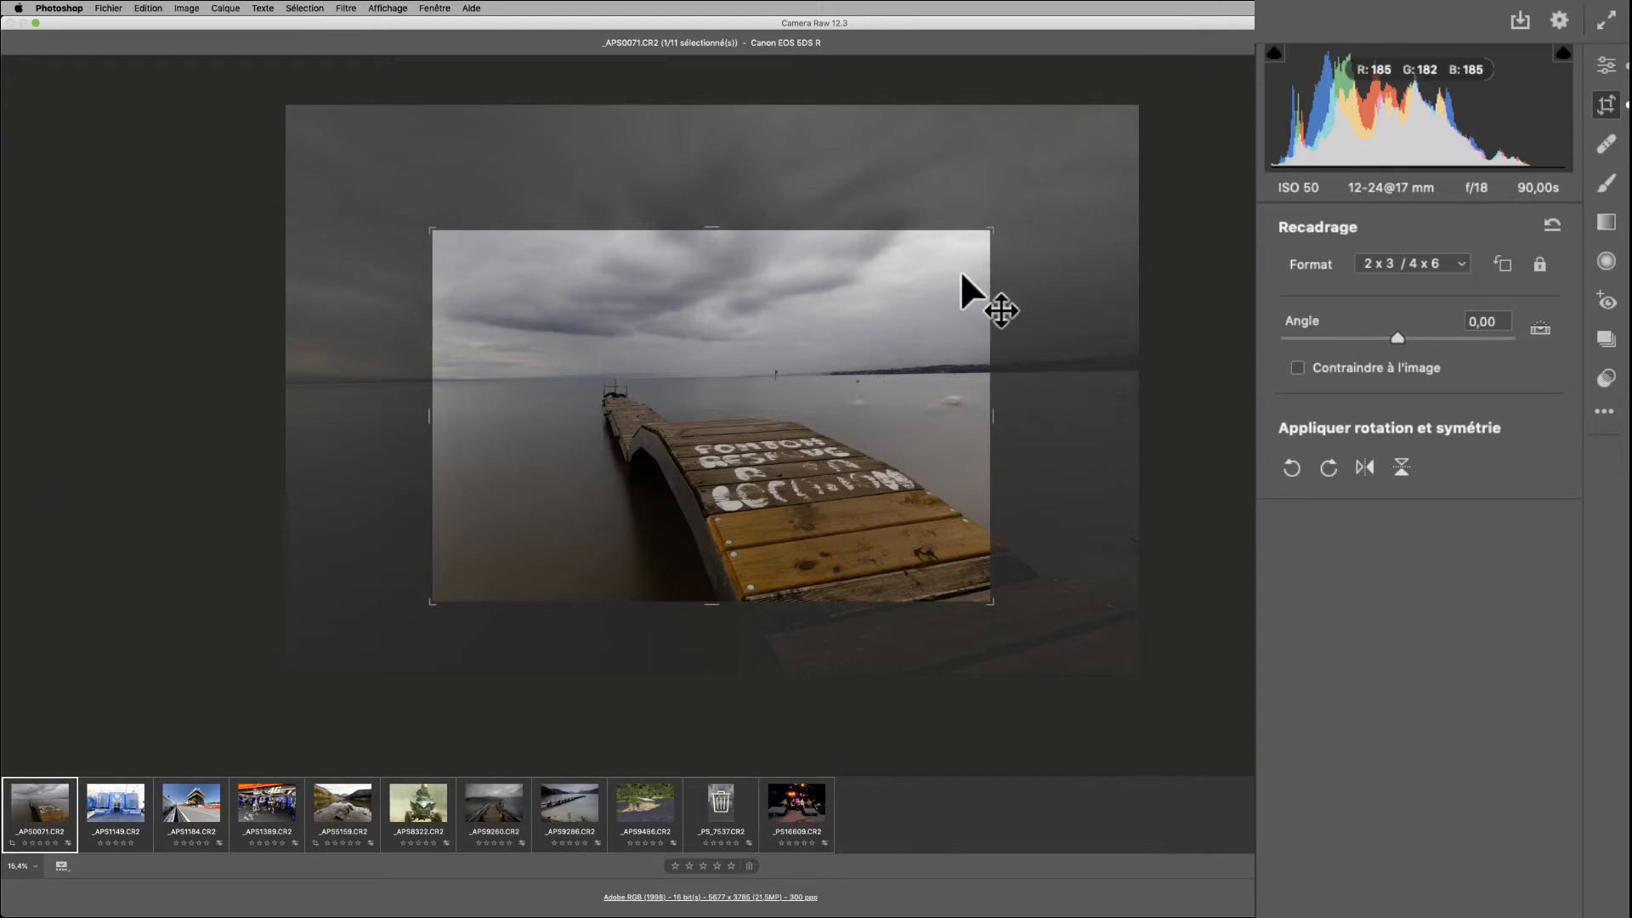
left_click(1552, 223)
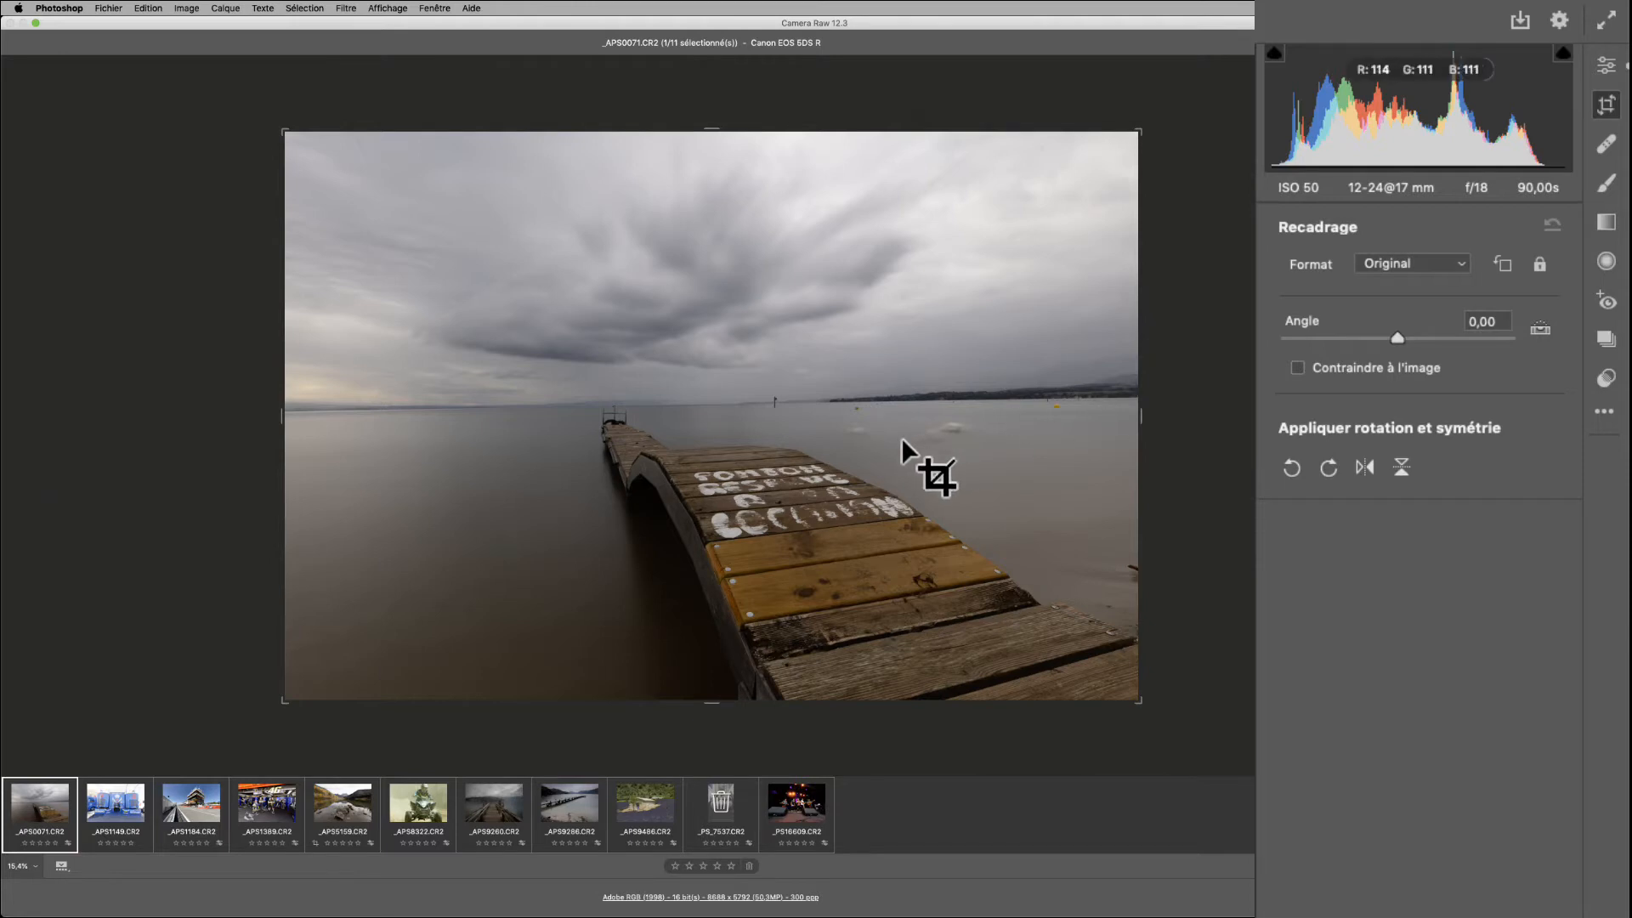
Flip the pier photo horizontally and back, and do the same vertically.
left_click(1365, 467)
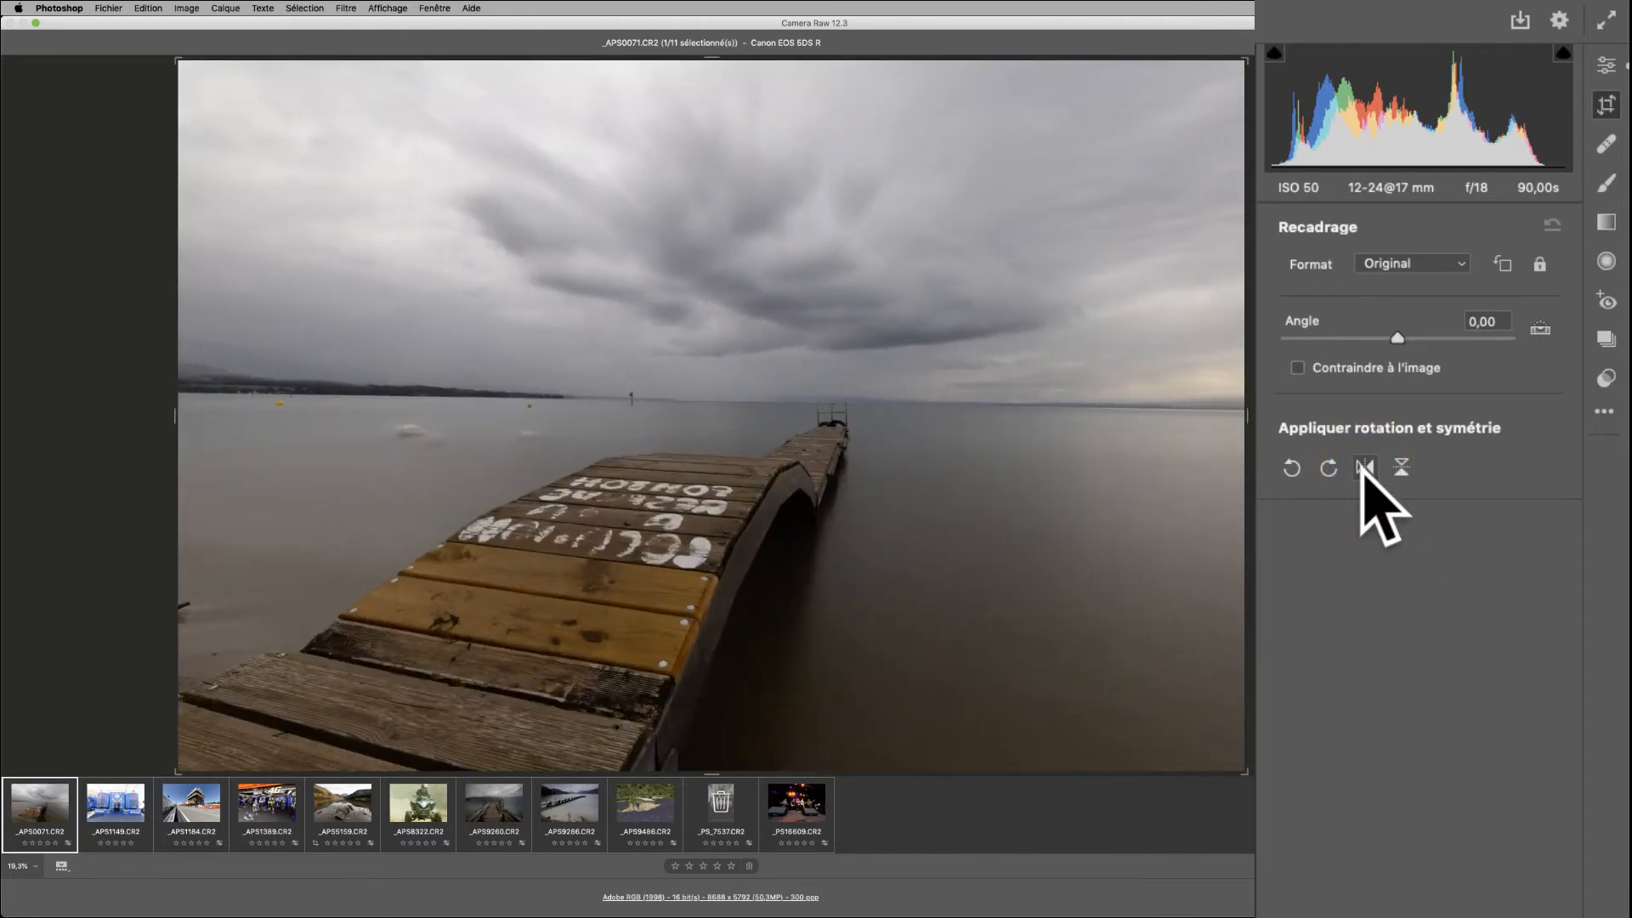
left_click(1365, 467)
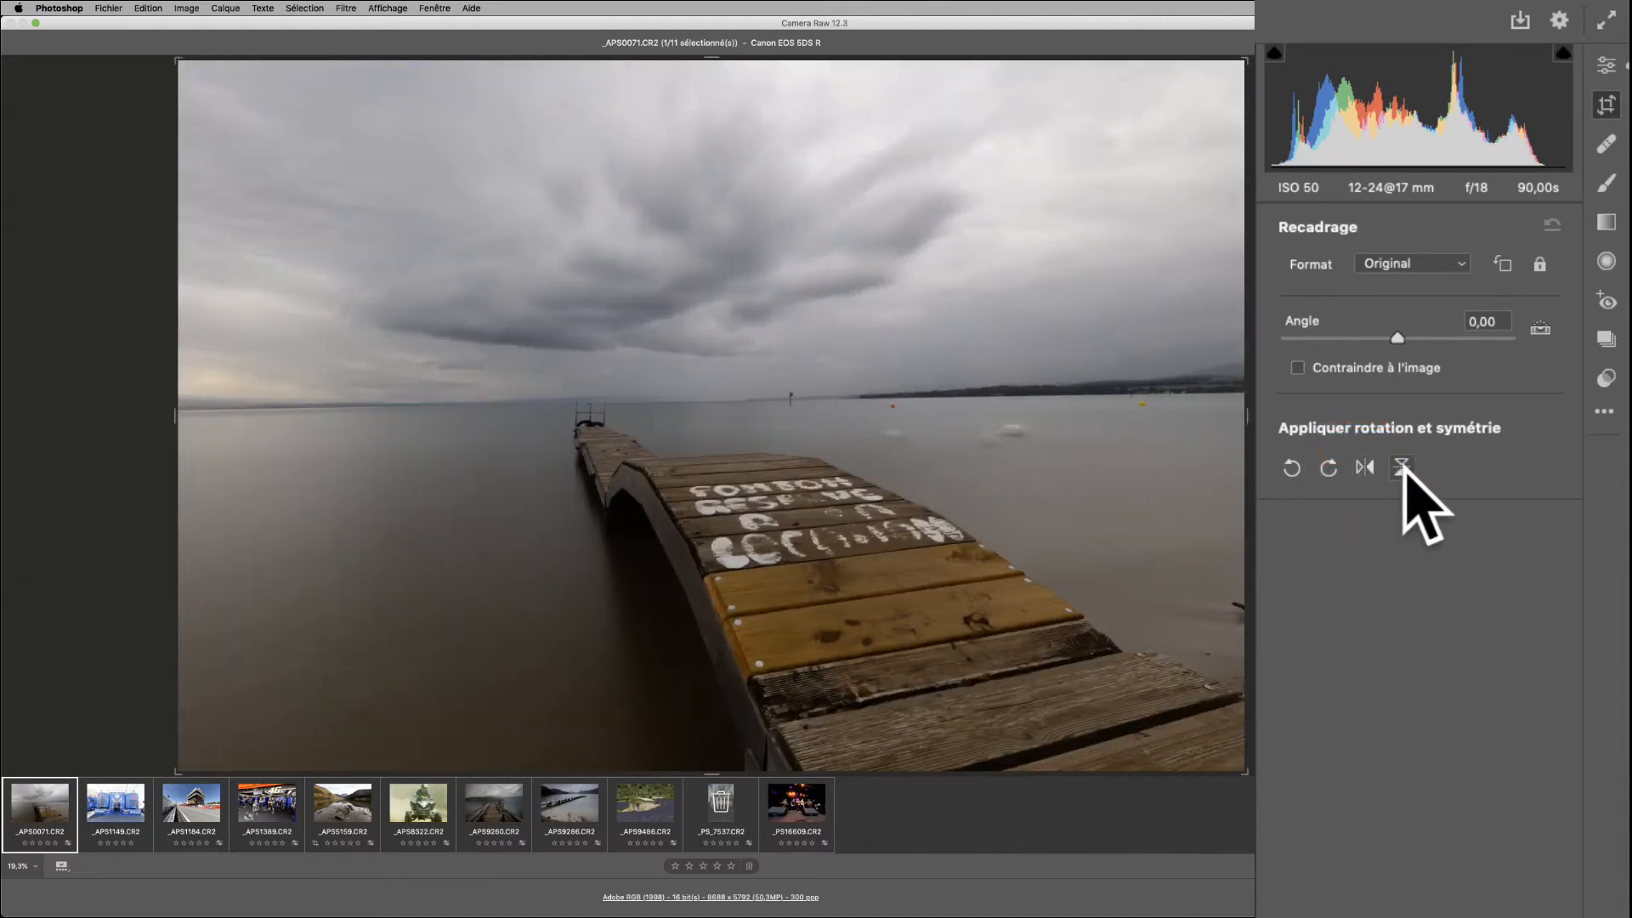
left_click(1403, 467)
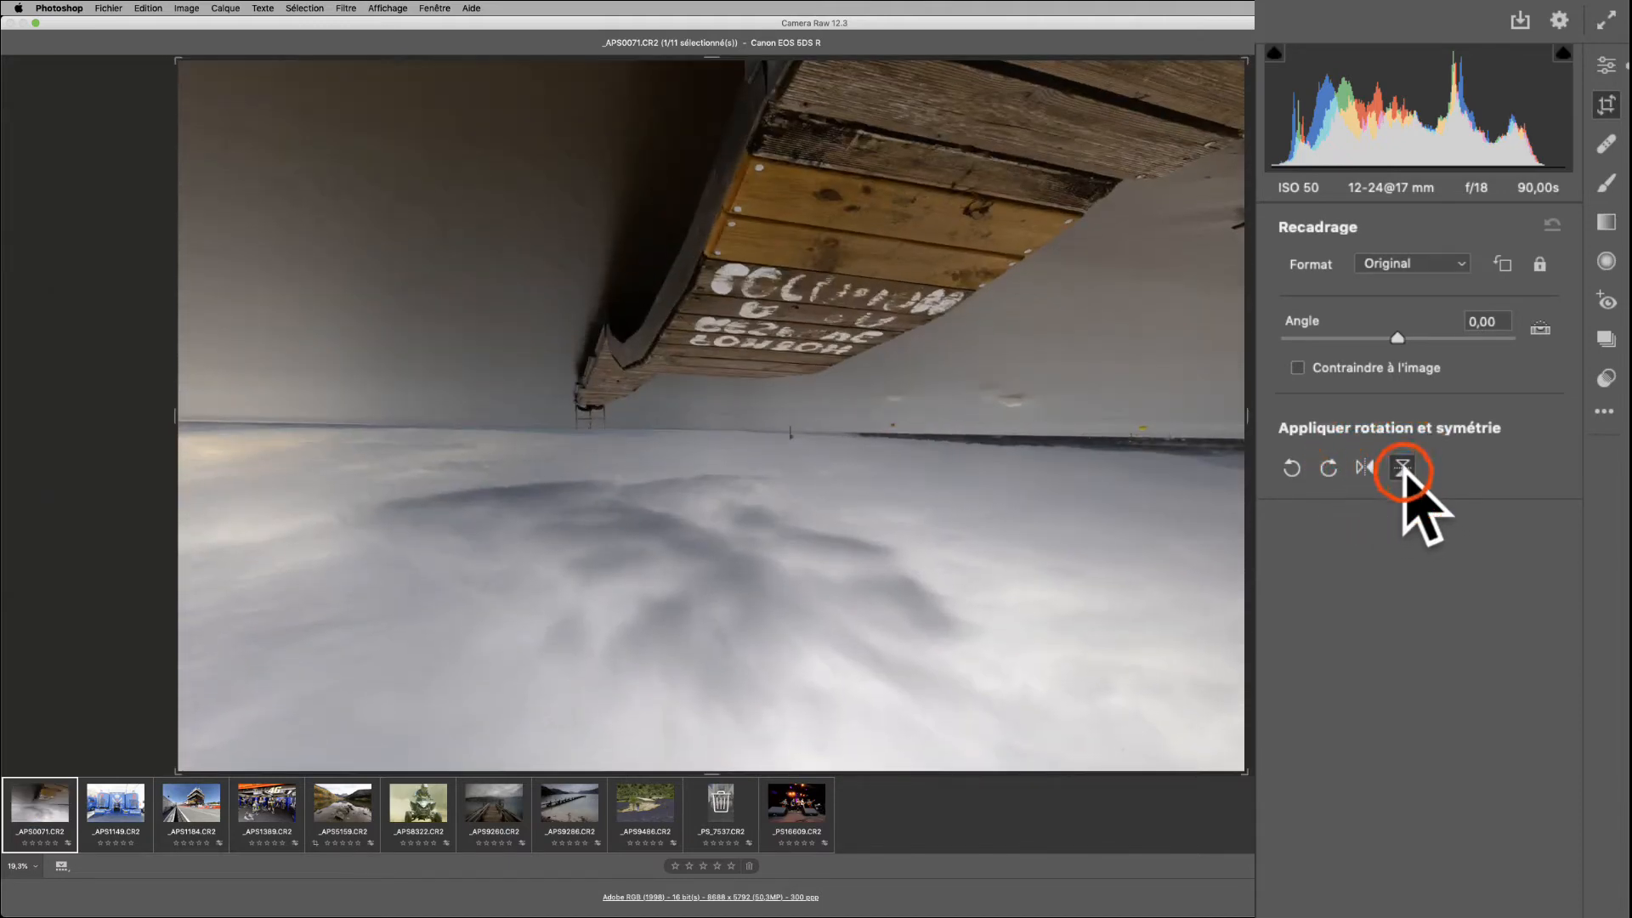
left_click(1403, 468)
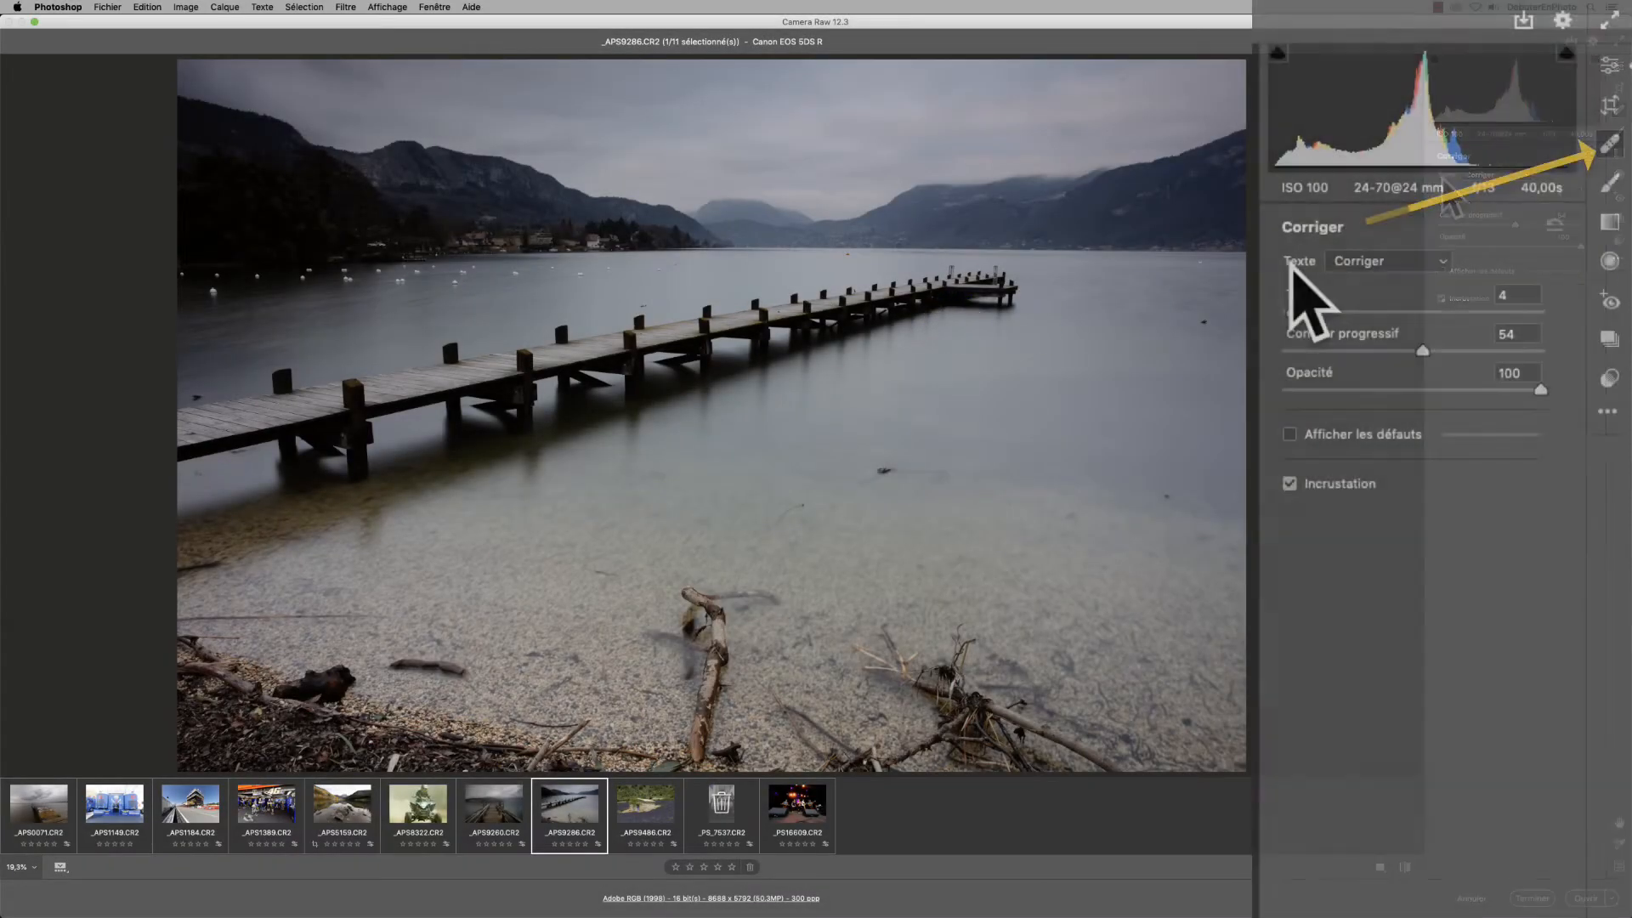
Heal the two small dark specks on the open water beyond the pier's end, keeping the Corriger mode.
left_click(1202, 322)
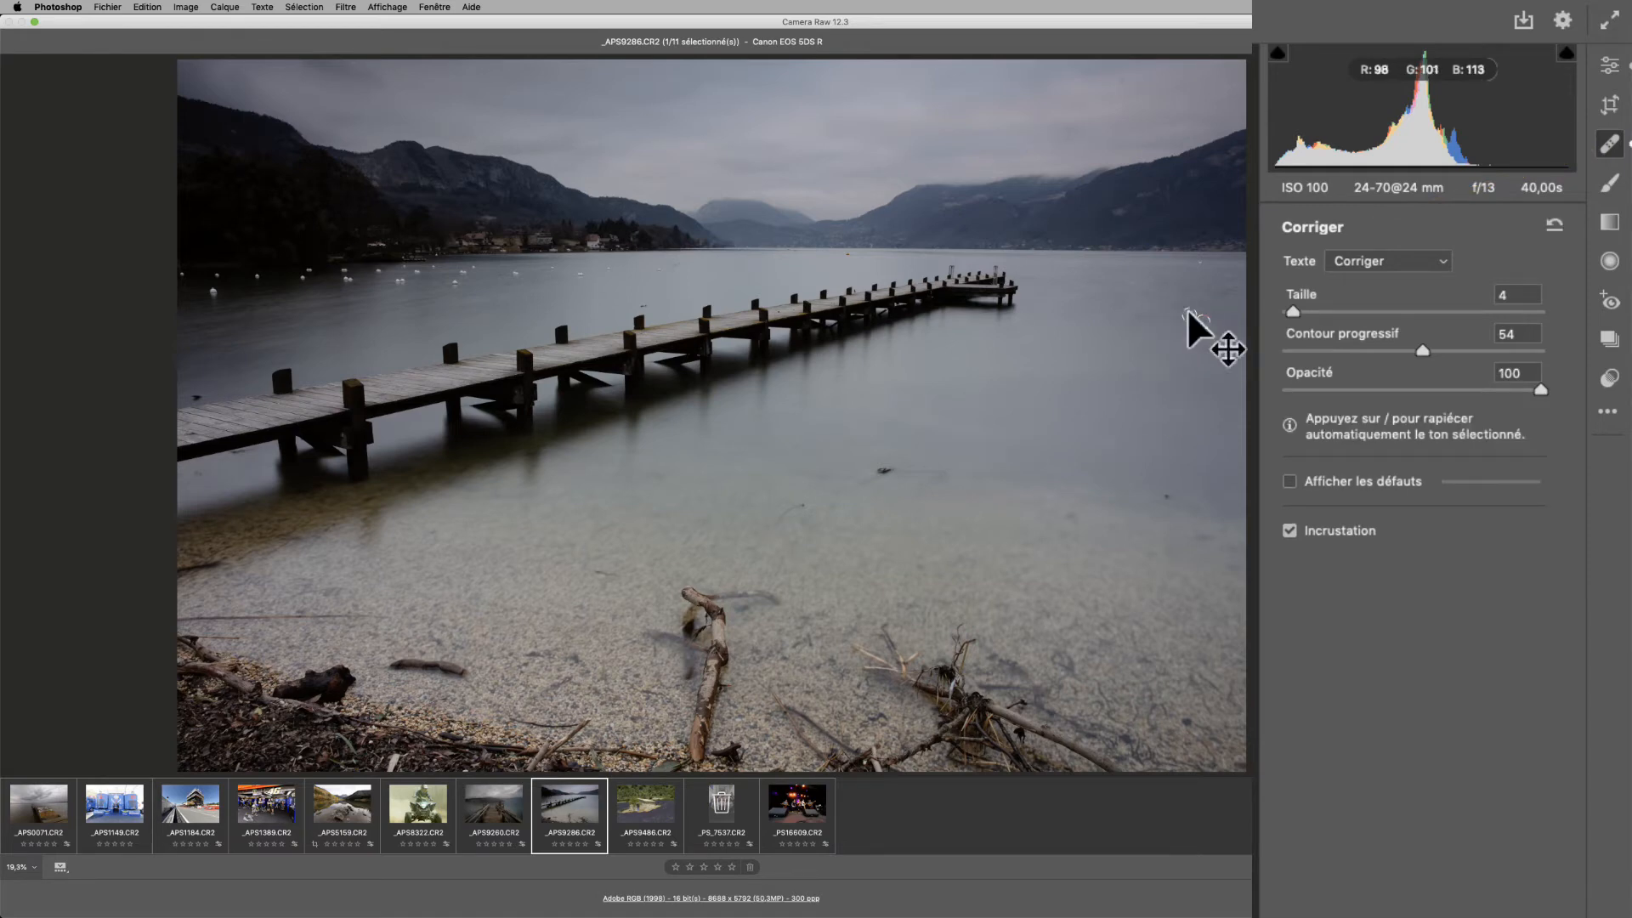
left_click(1169, 496)
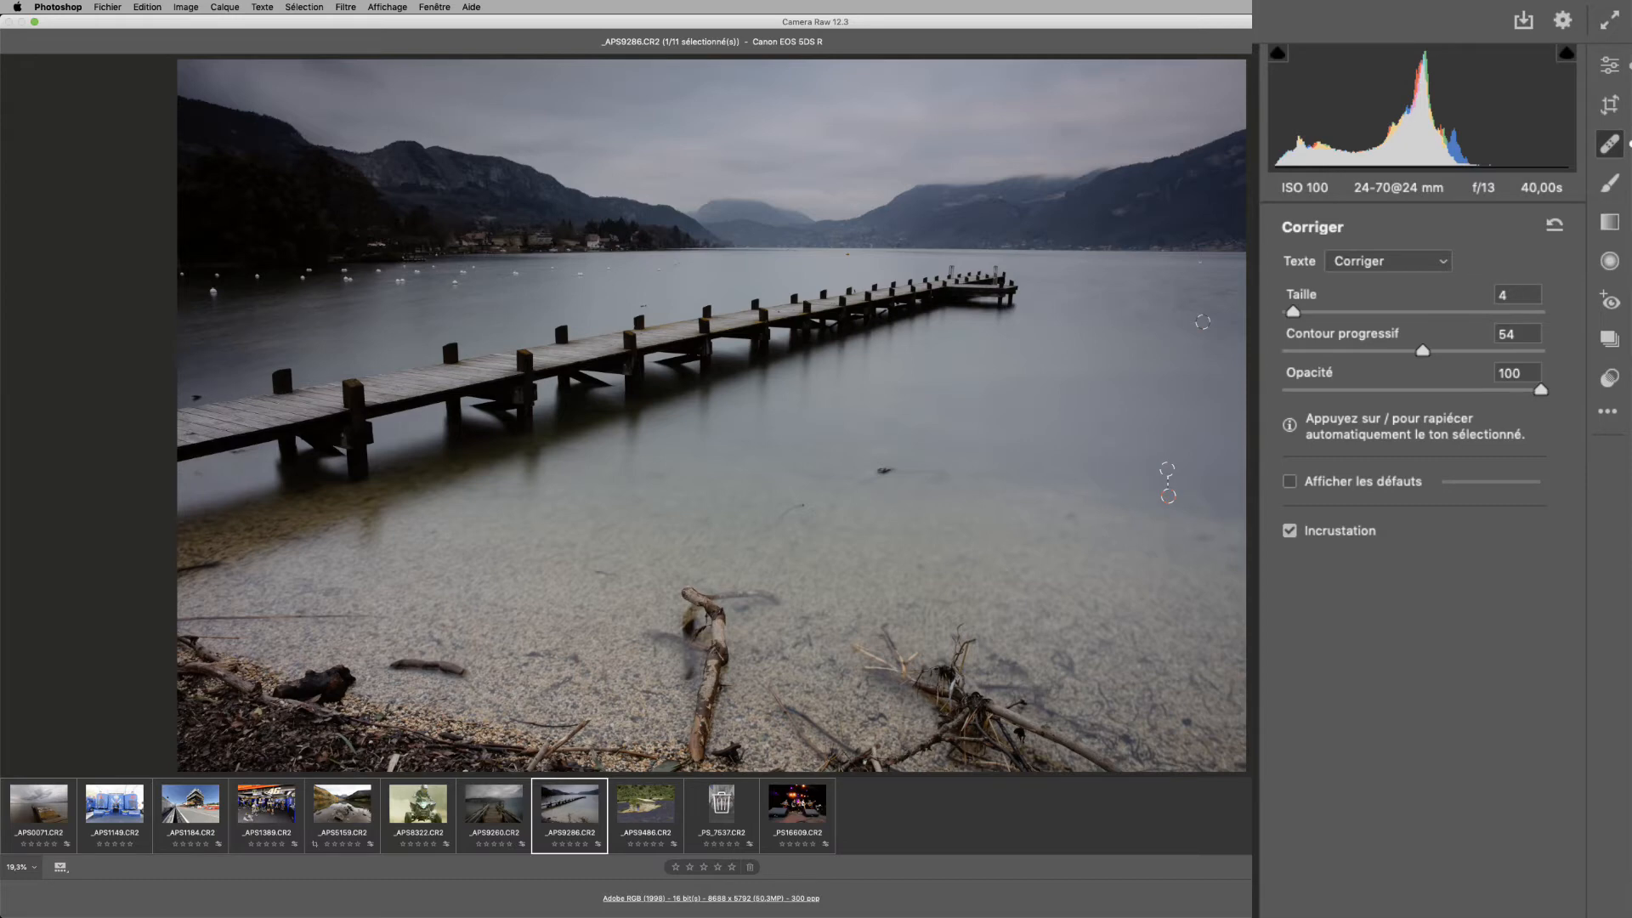
left_click(1405, 263)
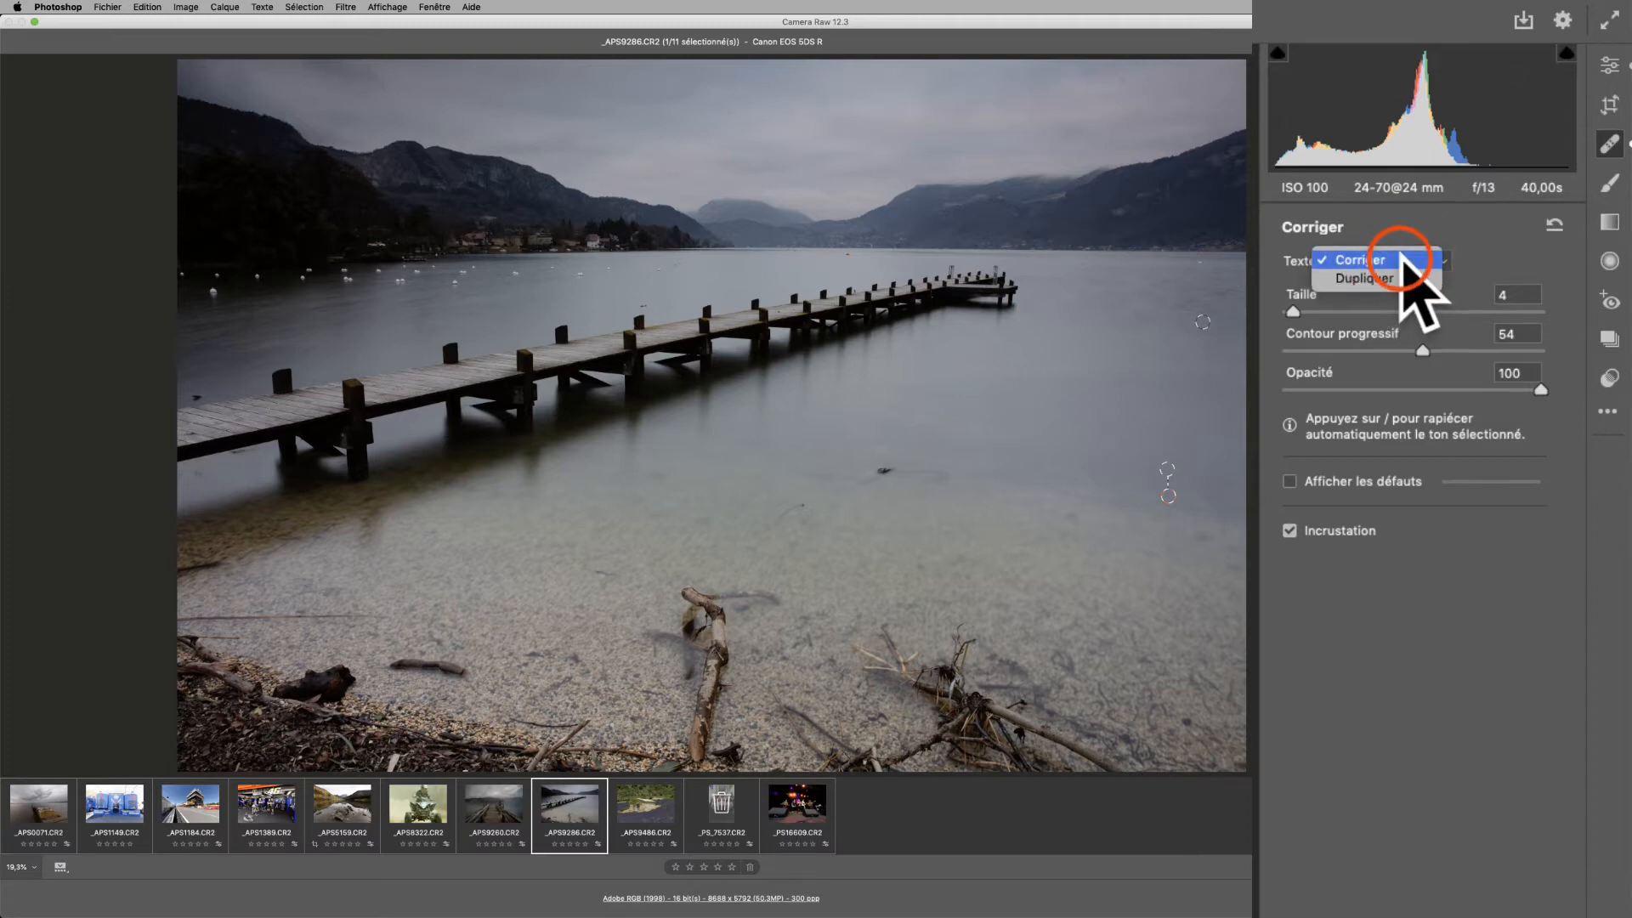
left_click(1401, 259)
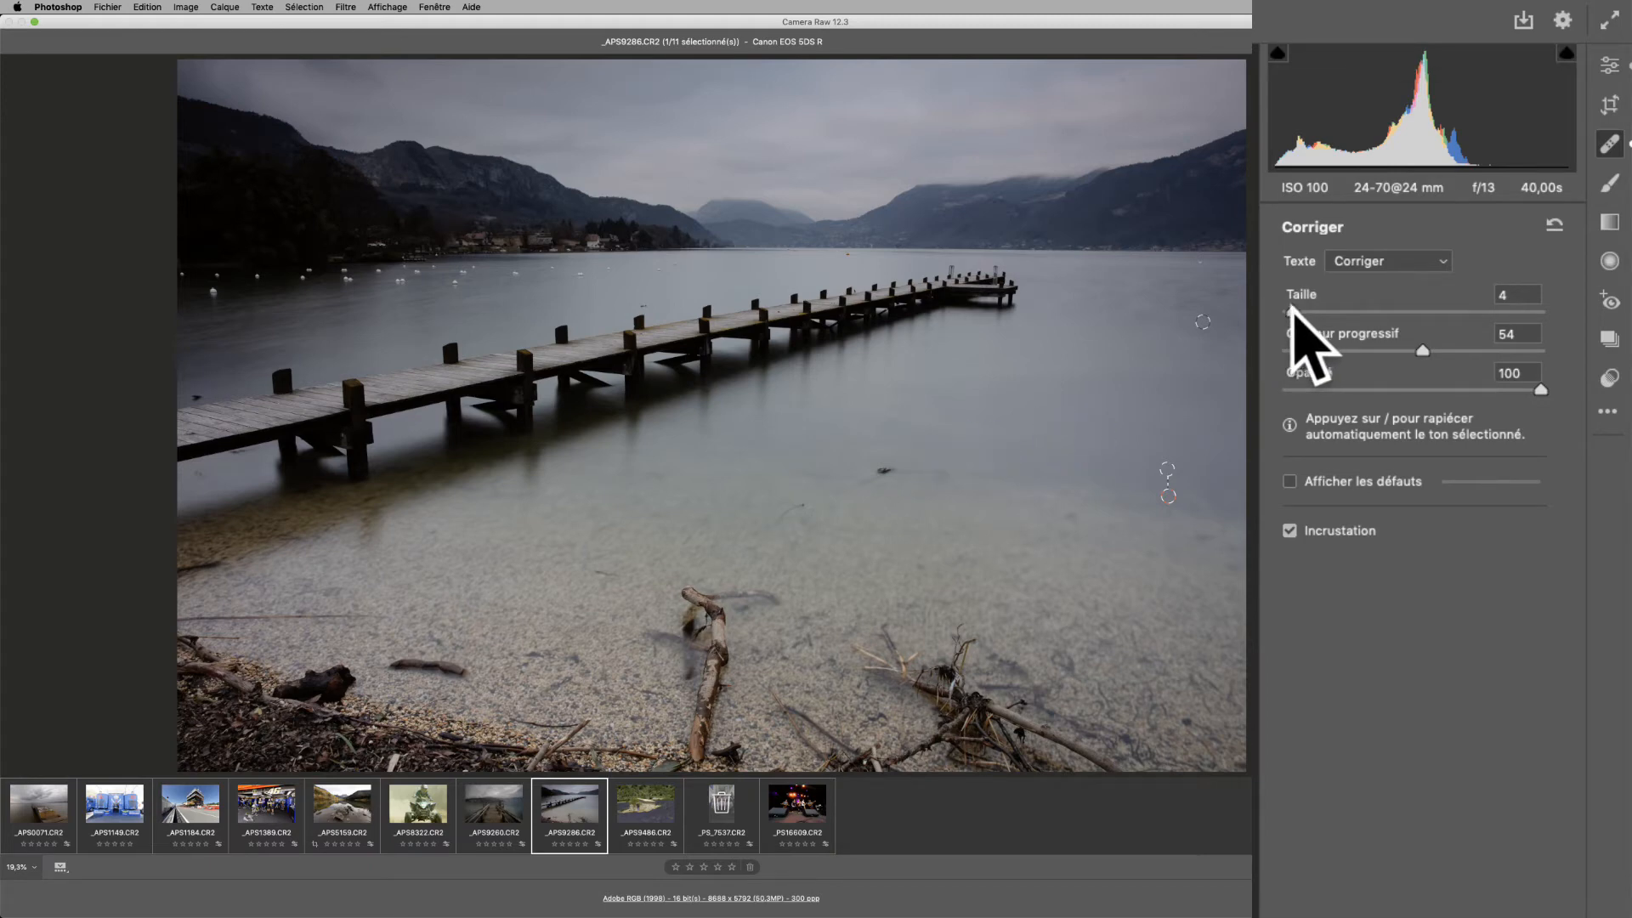
Try healing brush sizes of 56, 17 and 10 on the lake photo.
left_click_drag(1293, 312, 1427, 313)
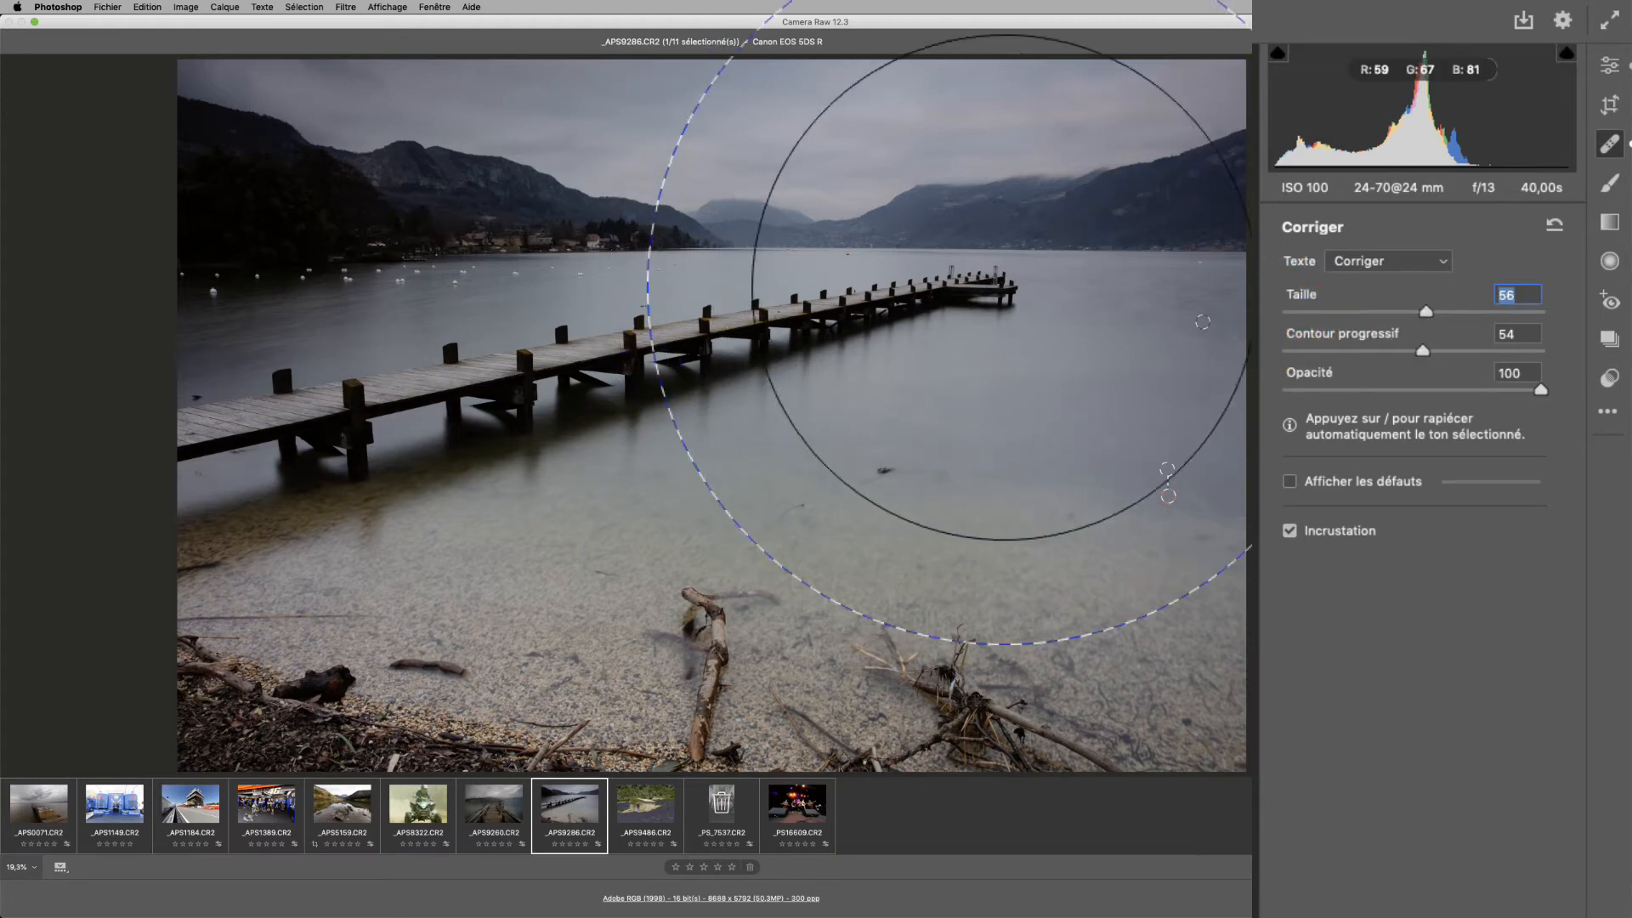
left_click(1020, 261)
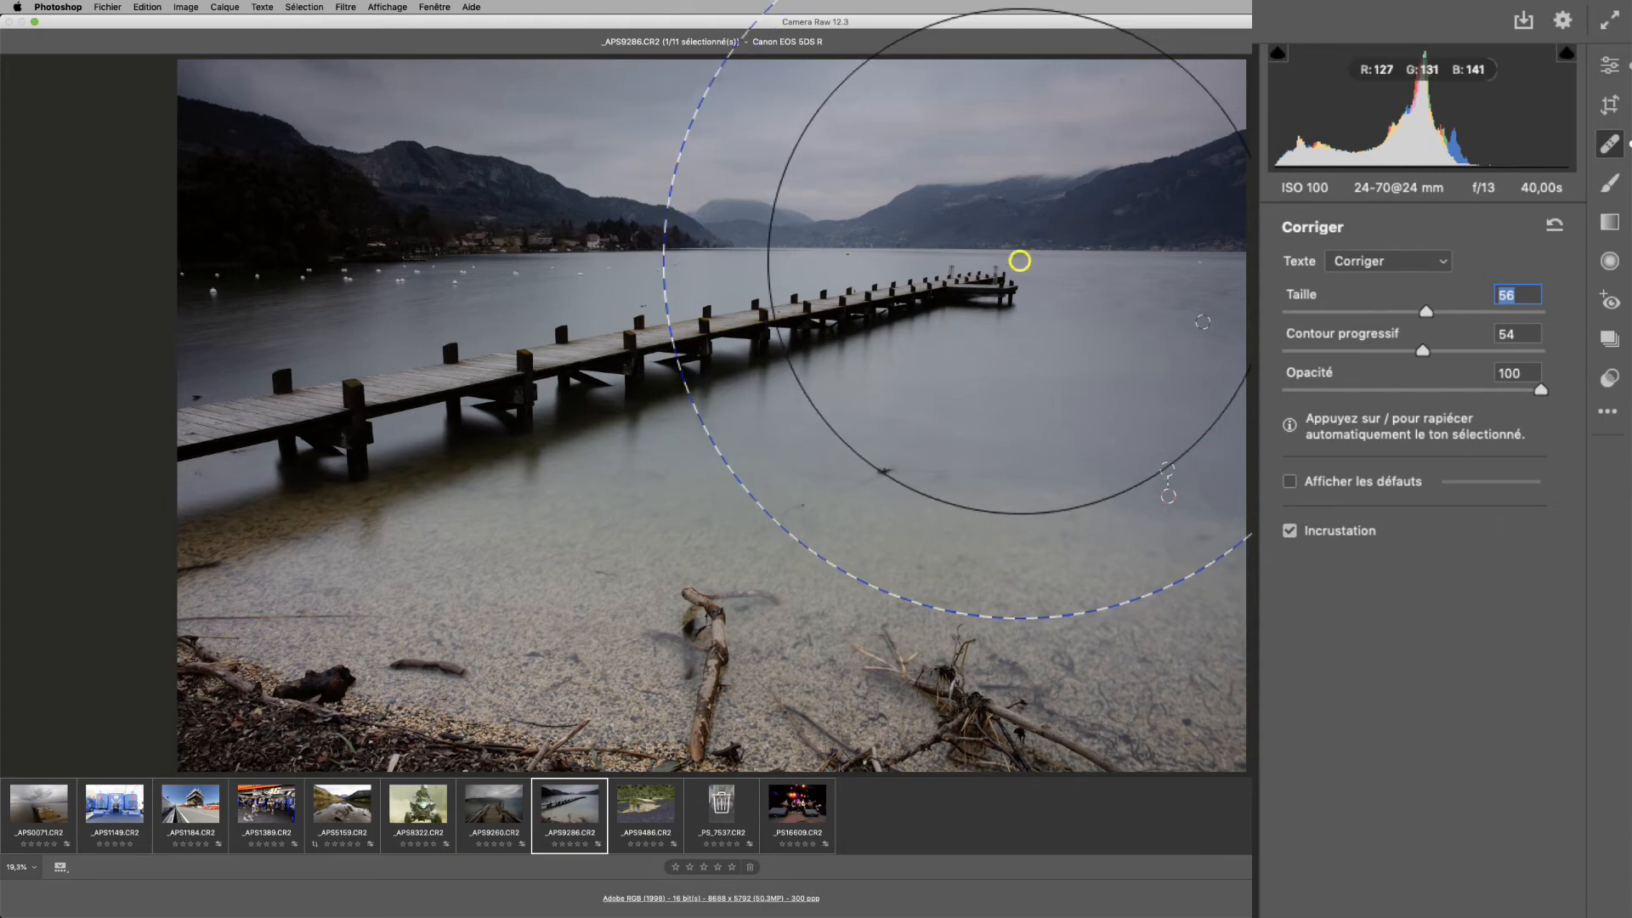
right_click(1022, 261)
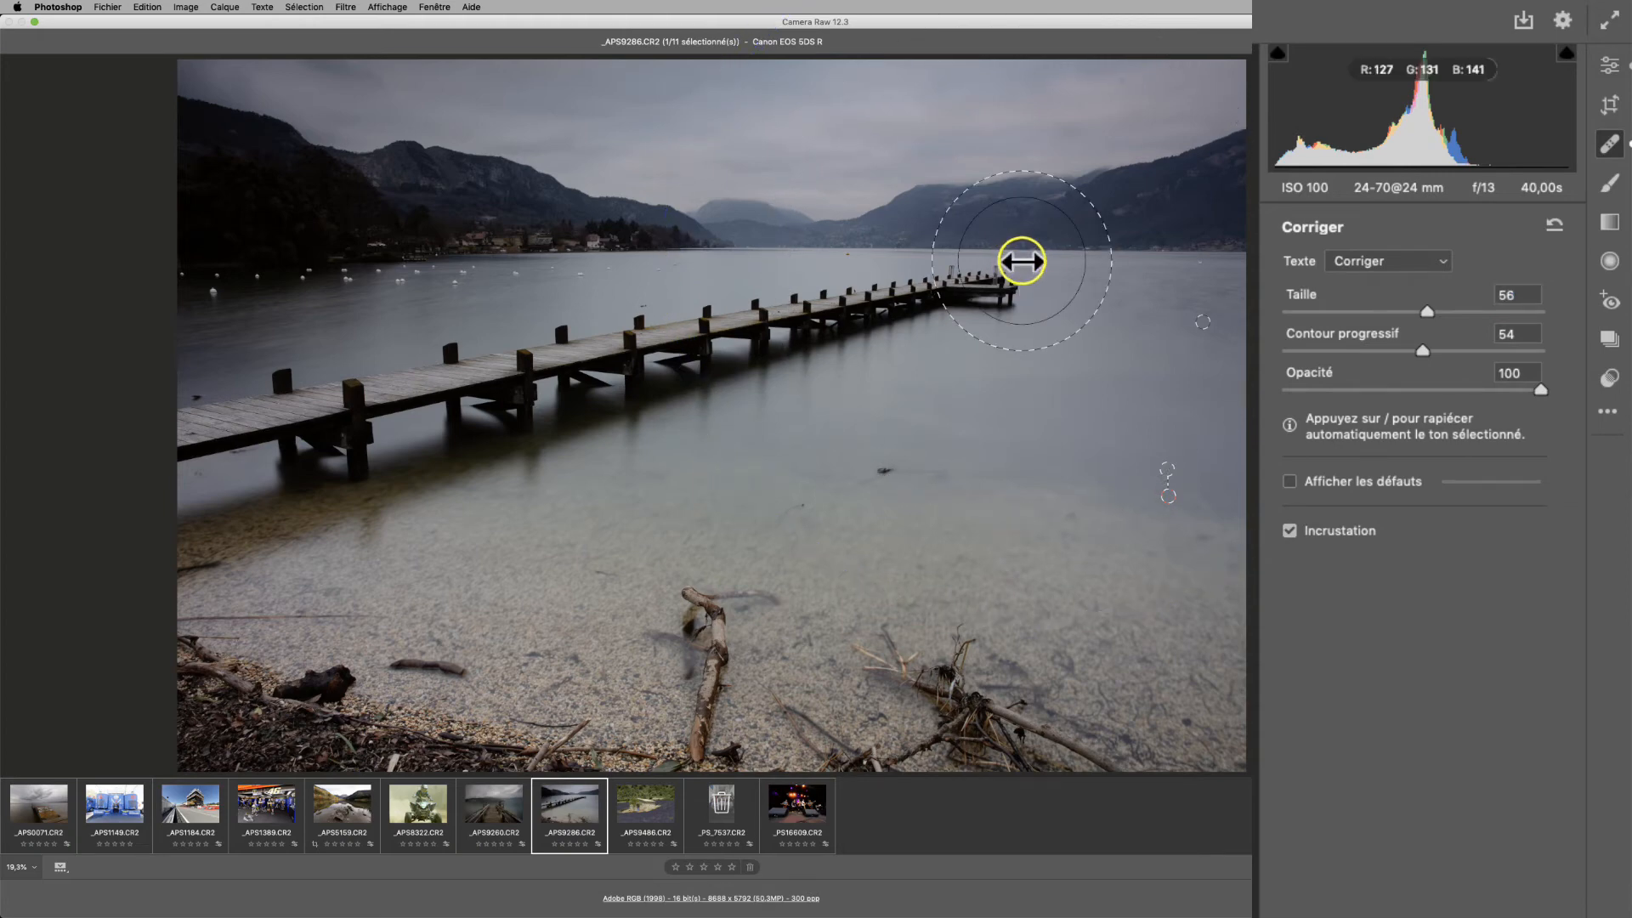
mouse_move(1022, 261)
left_mouse_down()
mouse_move(981, 270)
mouse_move(1085, 267)
mouse_move(971, 280)
left_mouse_up()
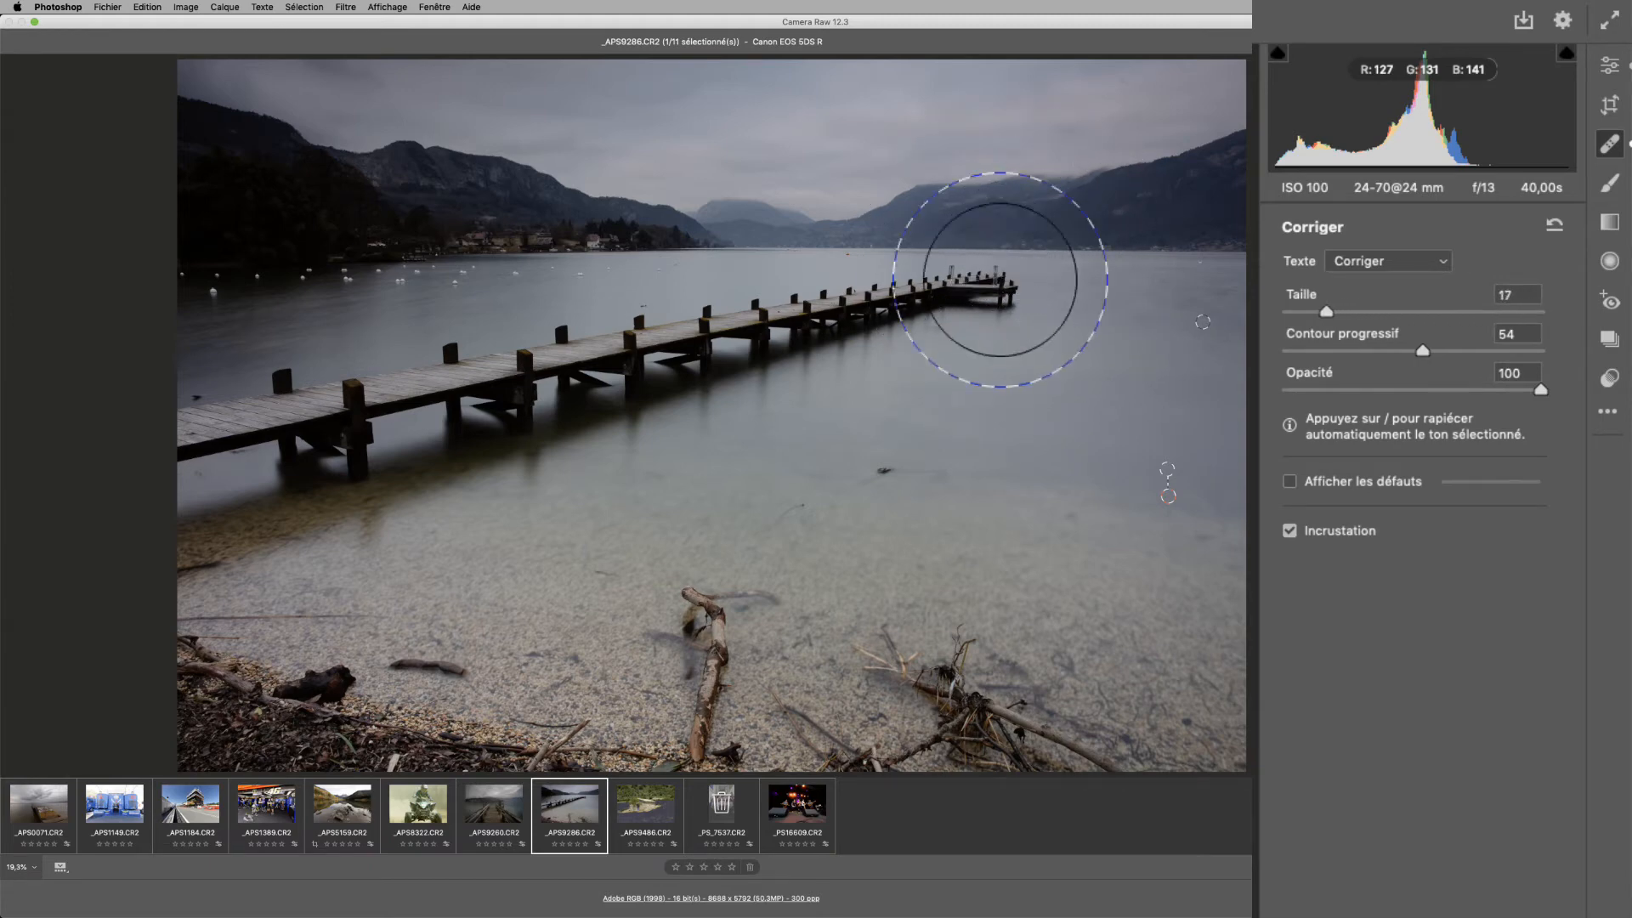
left_click_drag(1328, 313, 1310, 313)
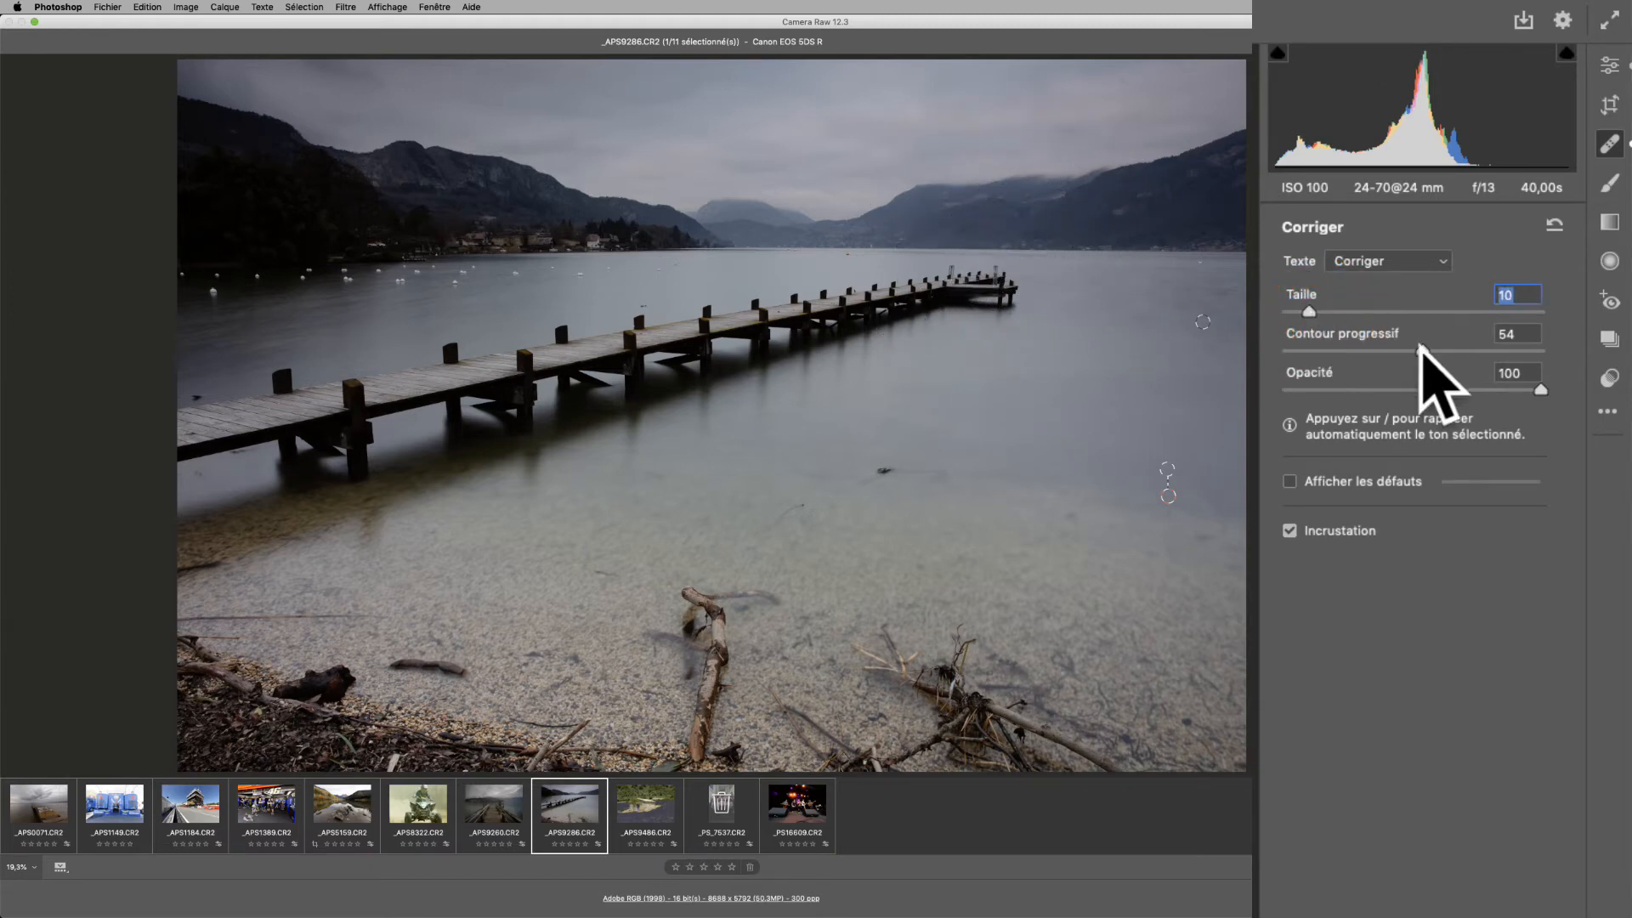
Set the healing brush to a size of 7, a feather of 40 and an opacity of 100.
left_click_drag(1421, 350, 1535, 350)
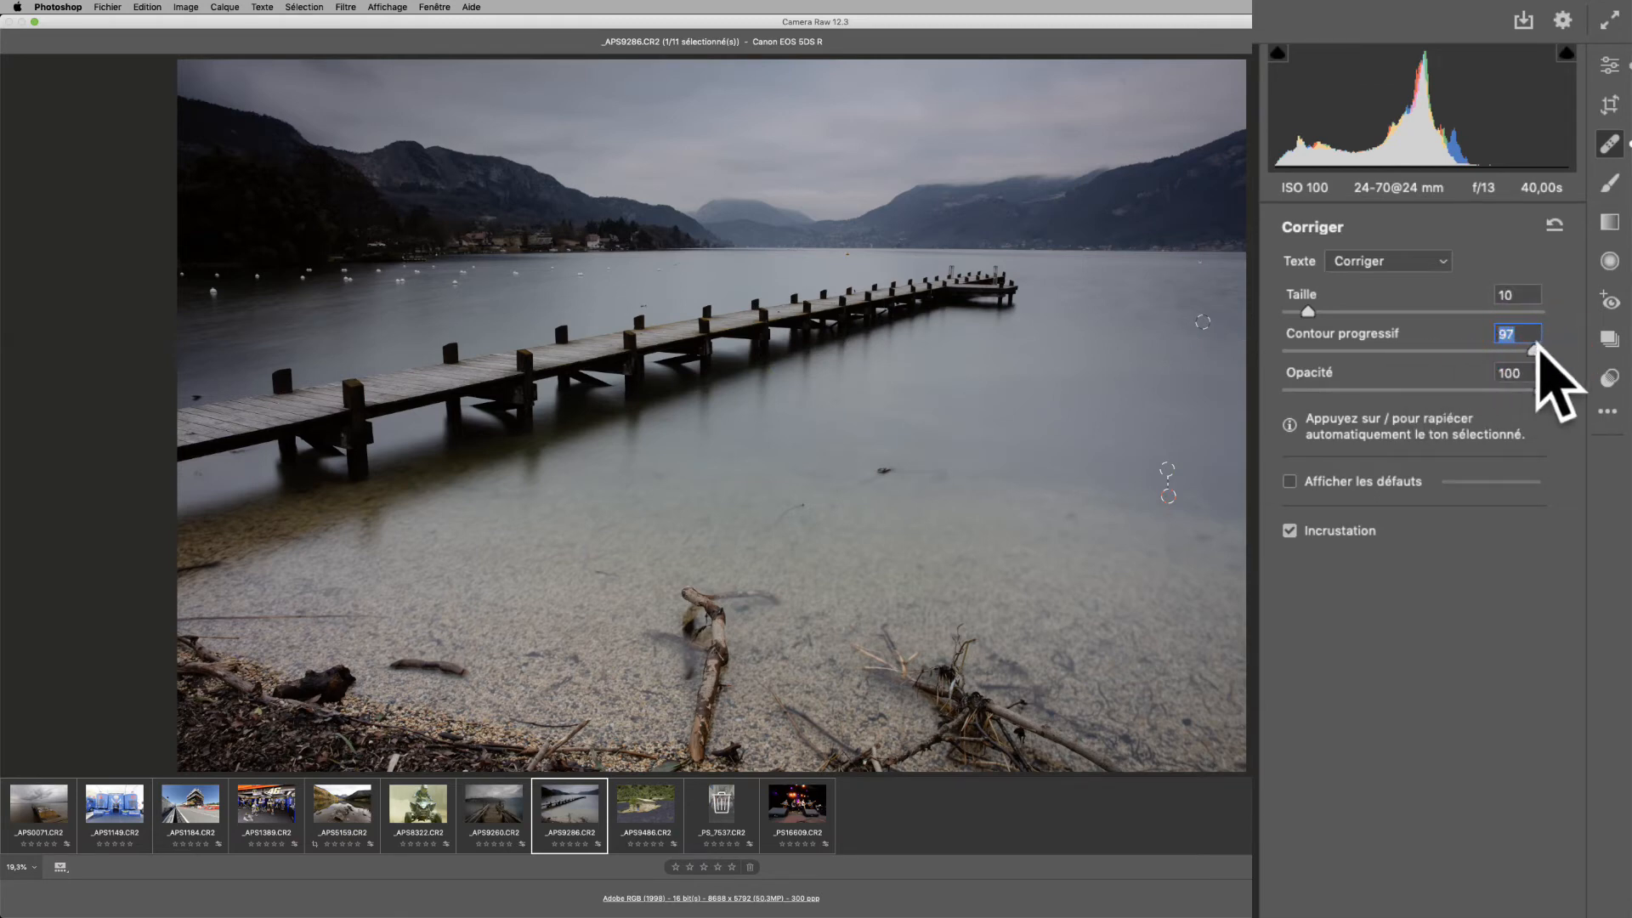
left_click_drag(1535, 350, 1388, 351)
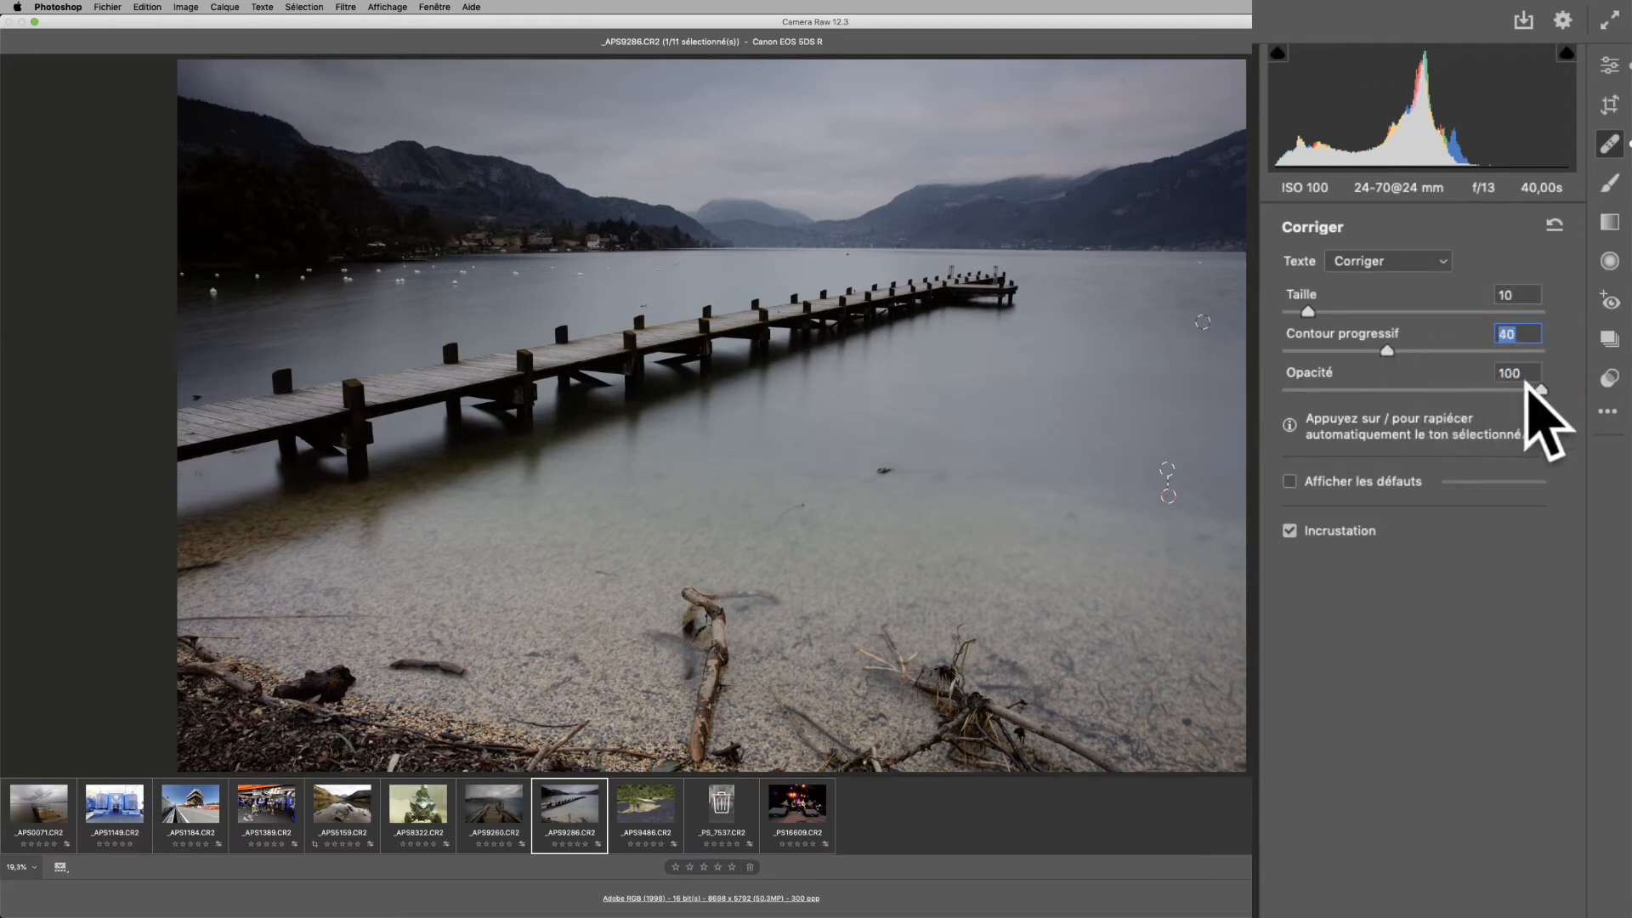
mouse_move(1541, 390)
left_mouse_down()
mouse_move(1445, 396)
mouse_move(1541, 393)
left_mouse_up()
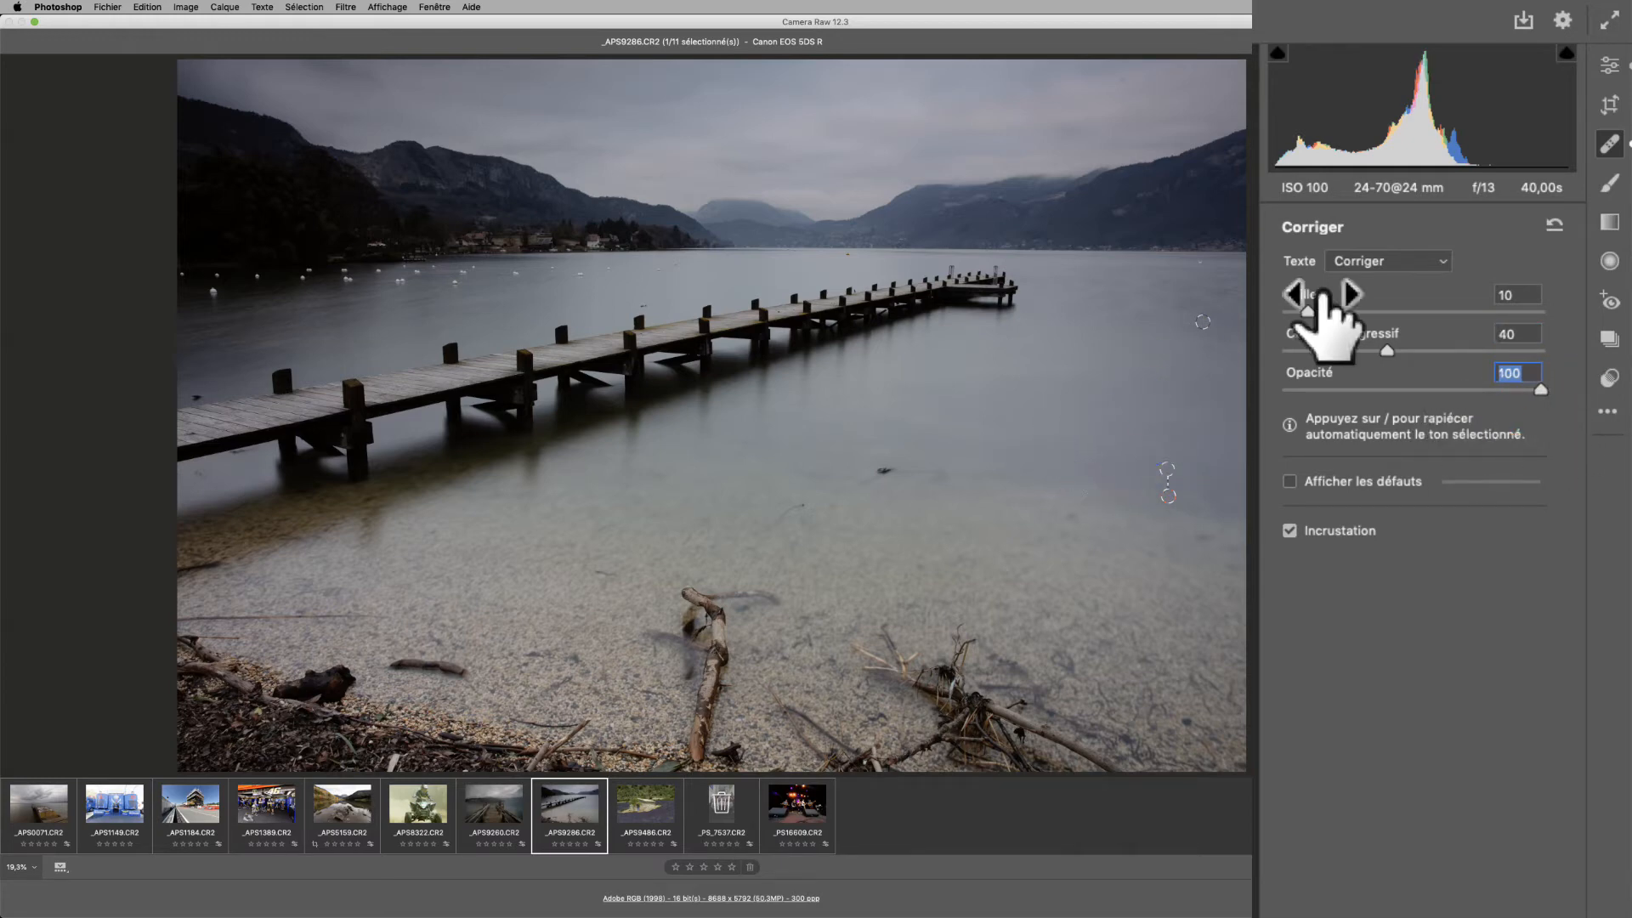
left_click_drag(1307, 311, 1299, 311)
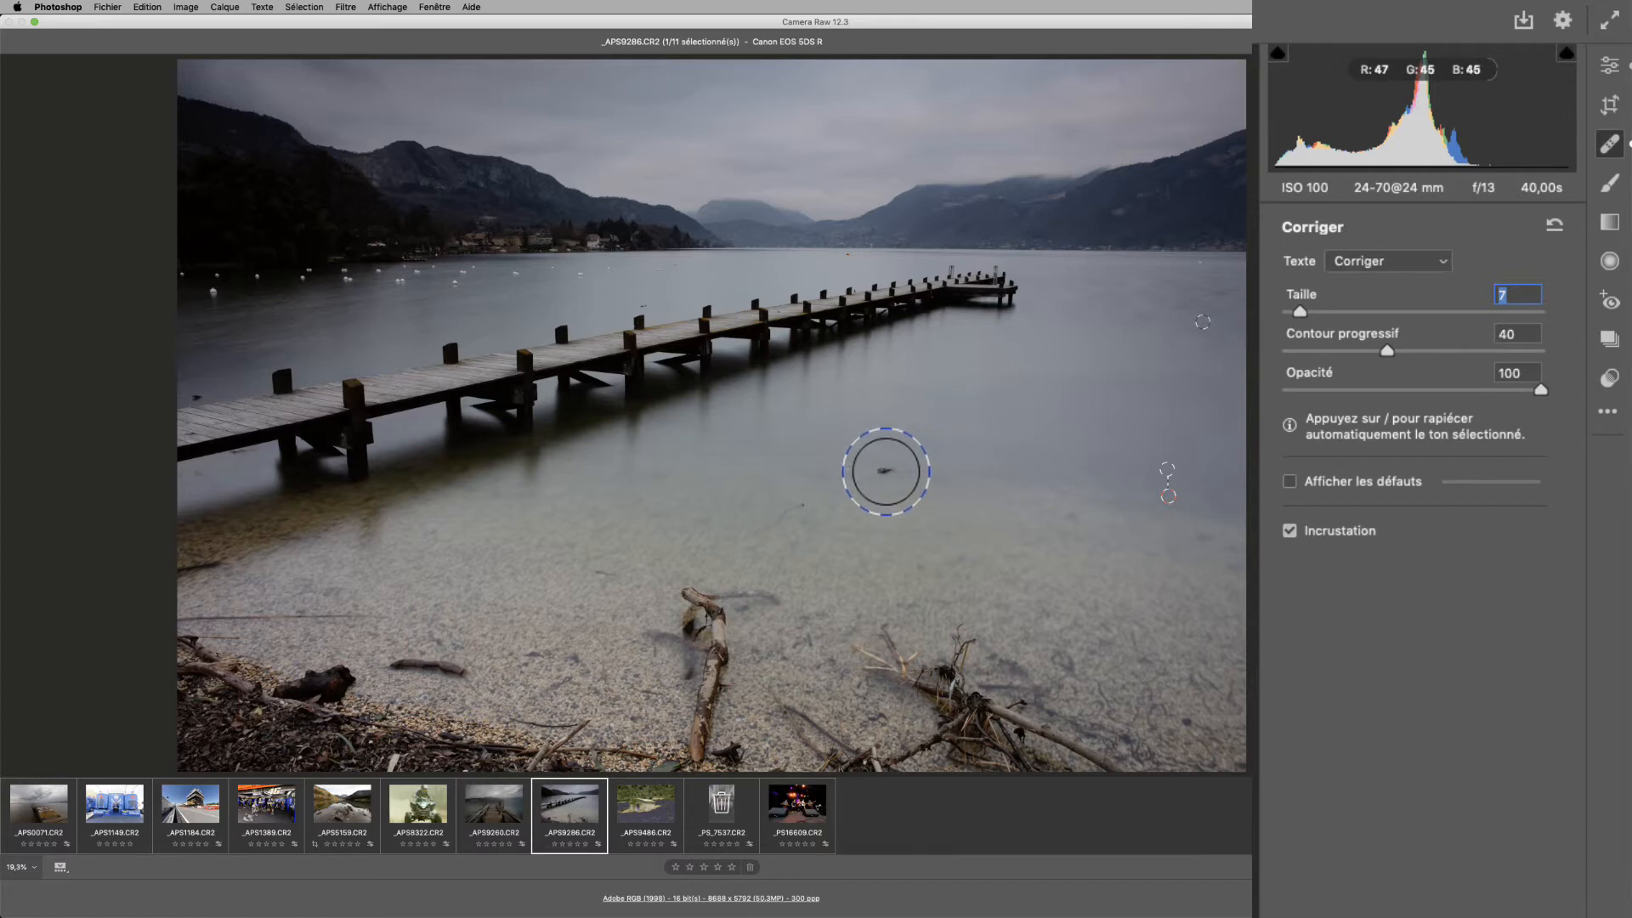
Heal the dark debris on the water, the thin twig in the shallows and the small stick near the shore's dark log.
left_click(884, 470)
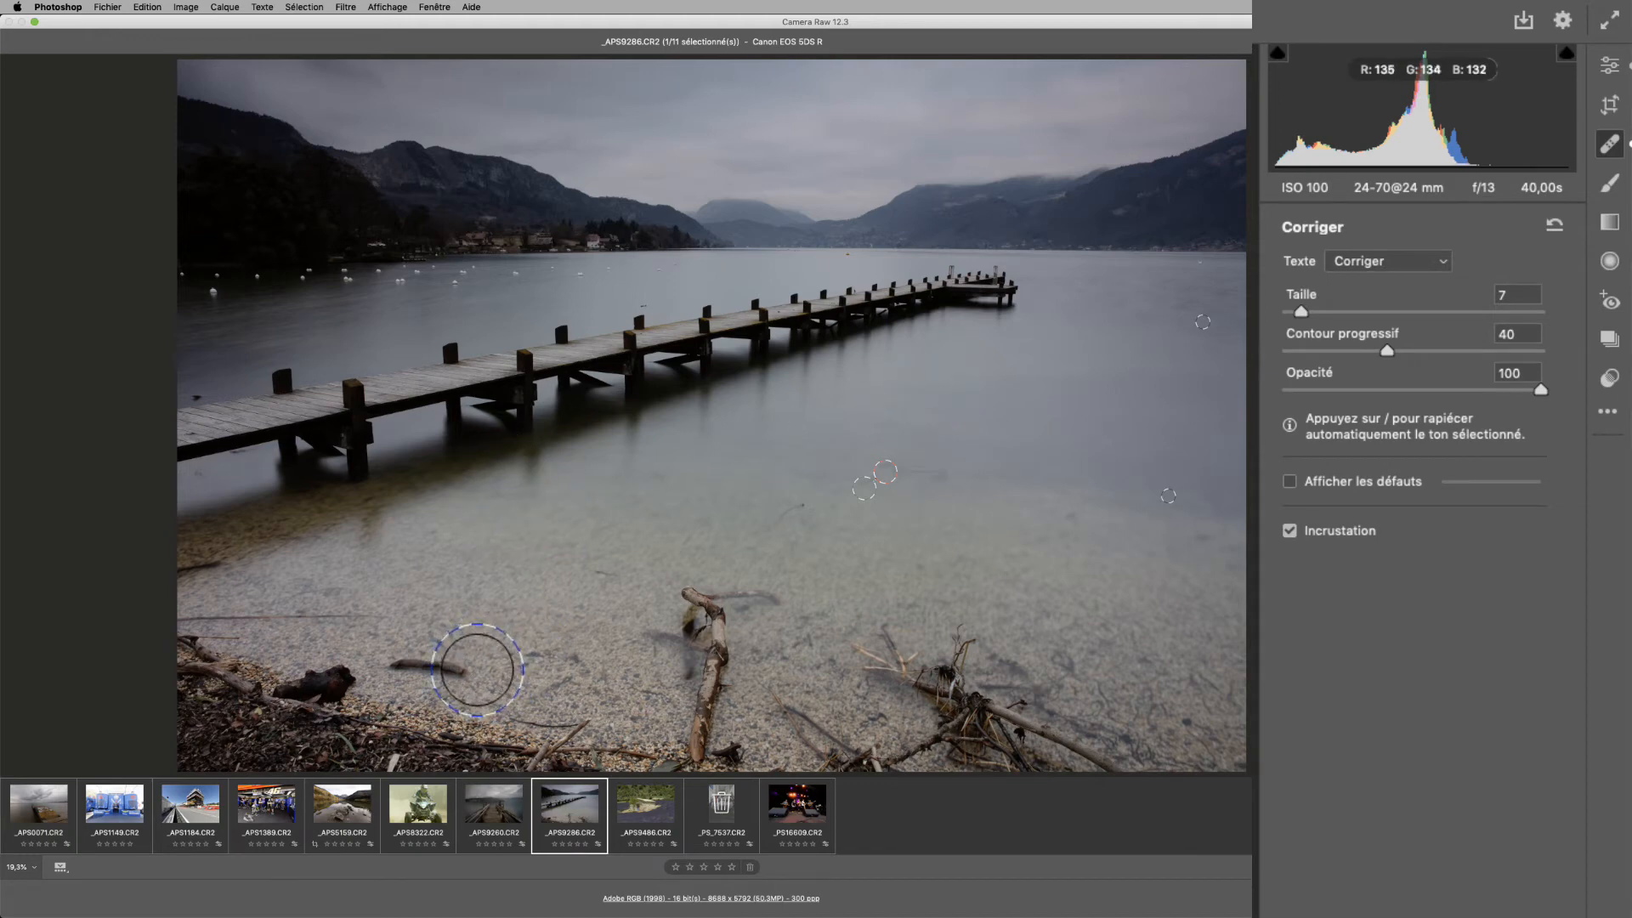
mouse_move(476, 670)
left_mouse_down()
mouse_move(387, 666)
mouse_move(469, 673)
left_mouse_up()
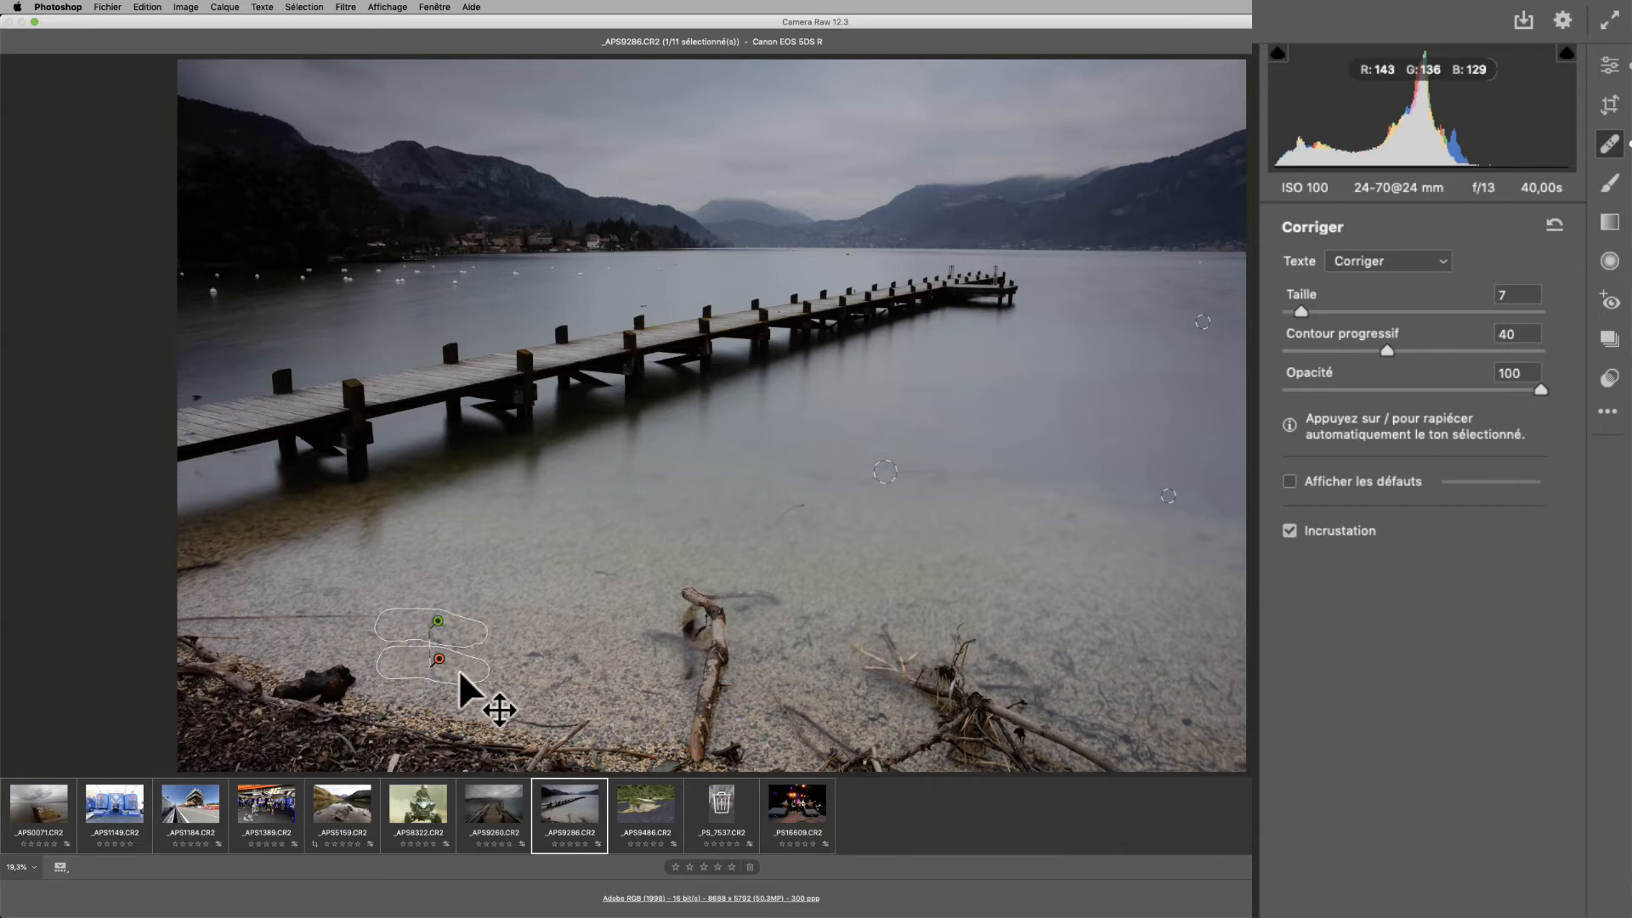
left_click_drag(803, 507, 772, 531)
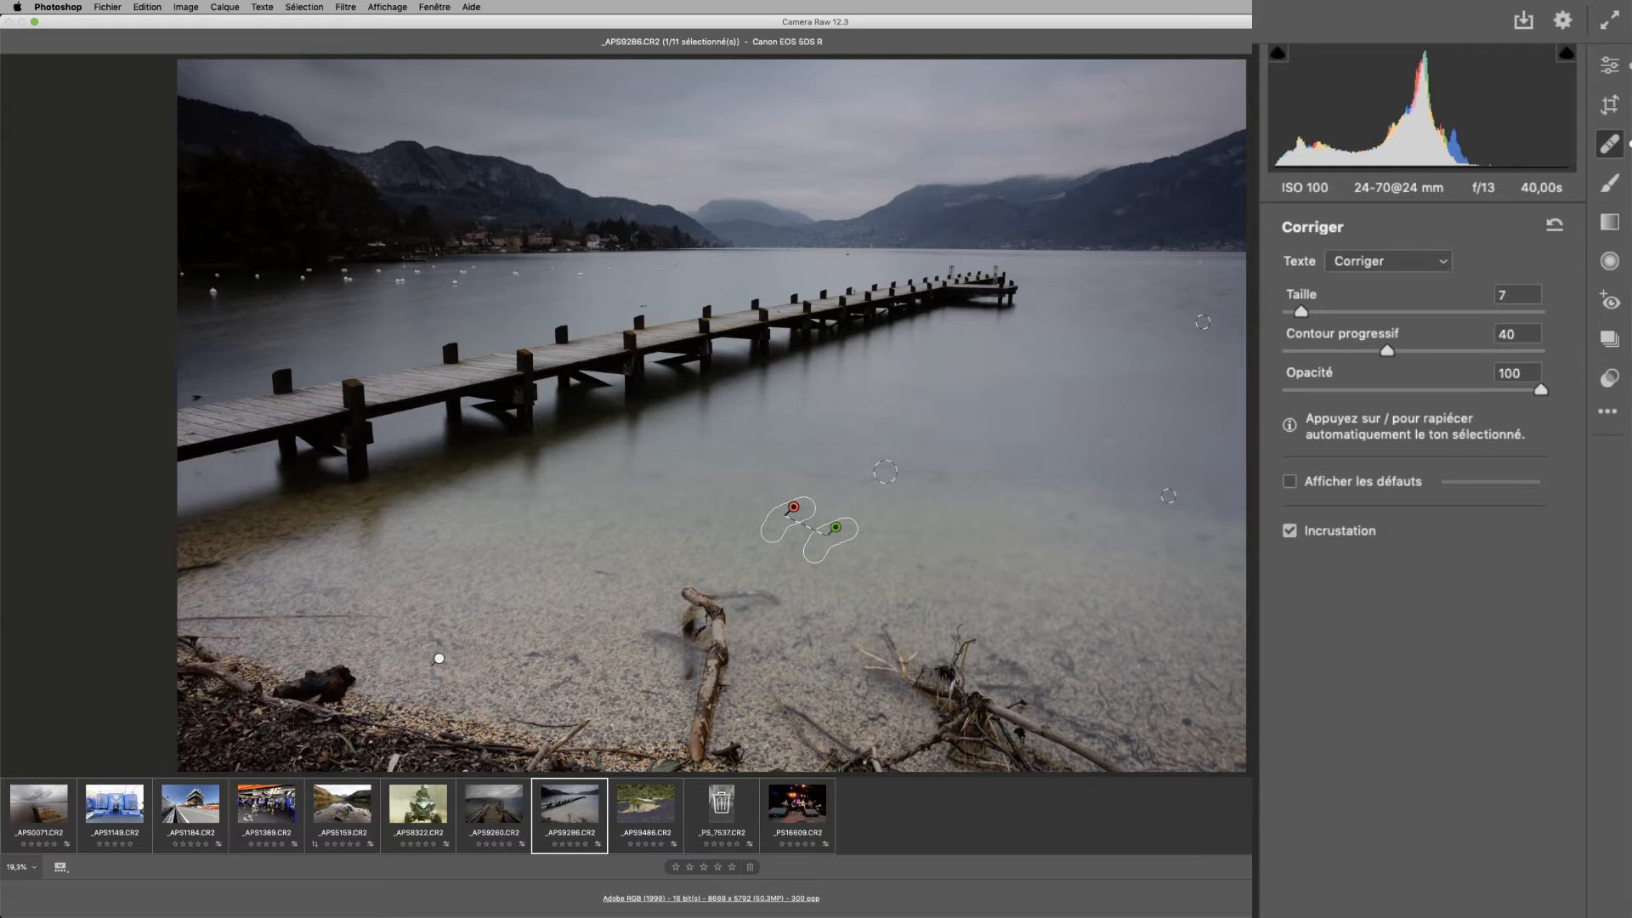
Inspect the lake photo with Afficher les défauts at a raised threshold, and turn that view off again.
left_click(1290, 481)
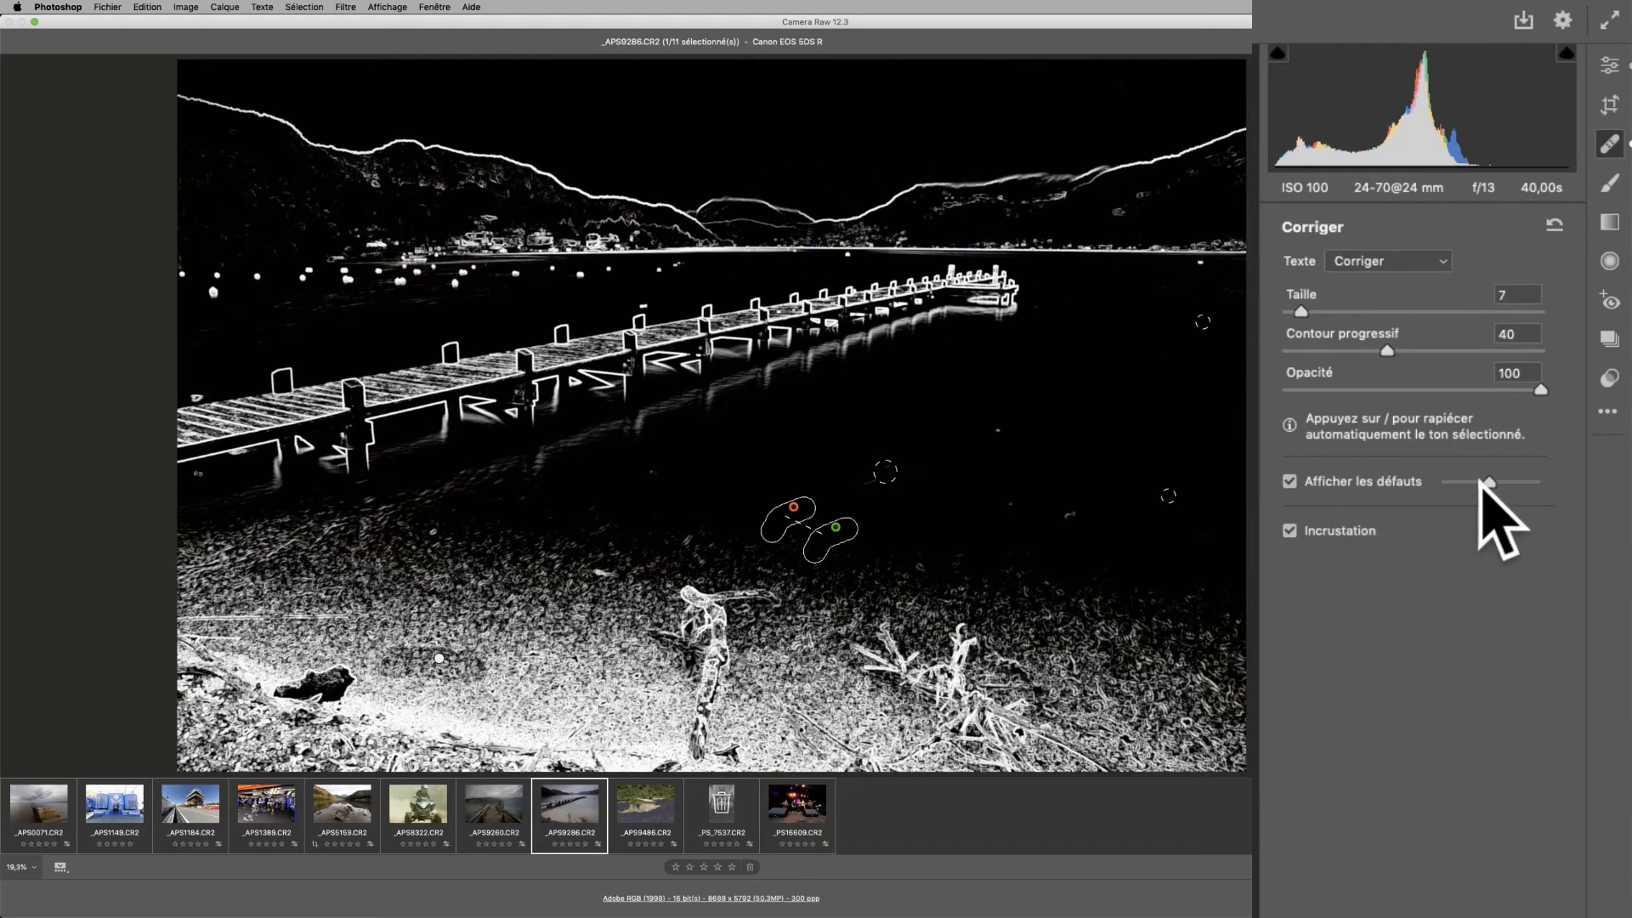
left_click_drag(1490, 482, 1519, 482)
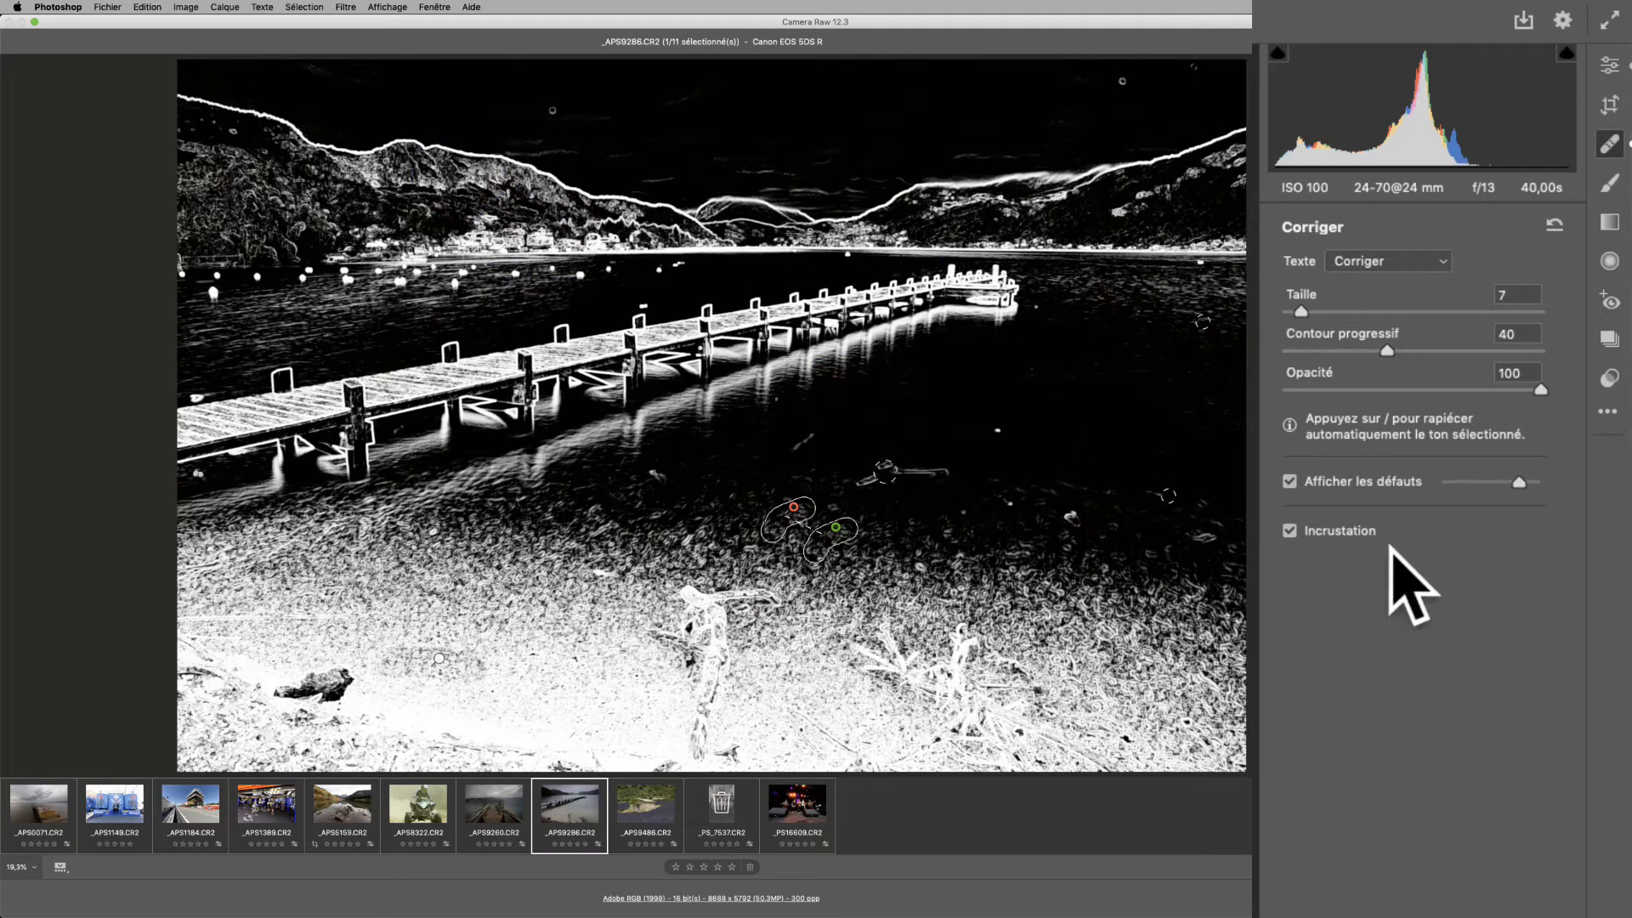
left_click(1290, 482)
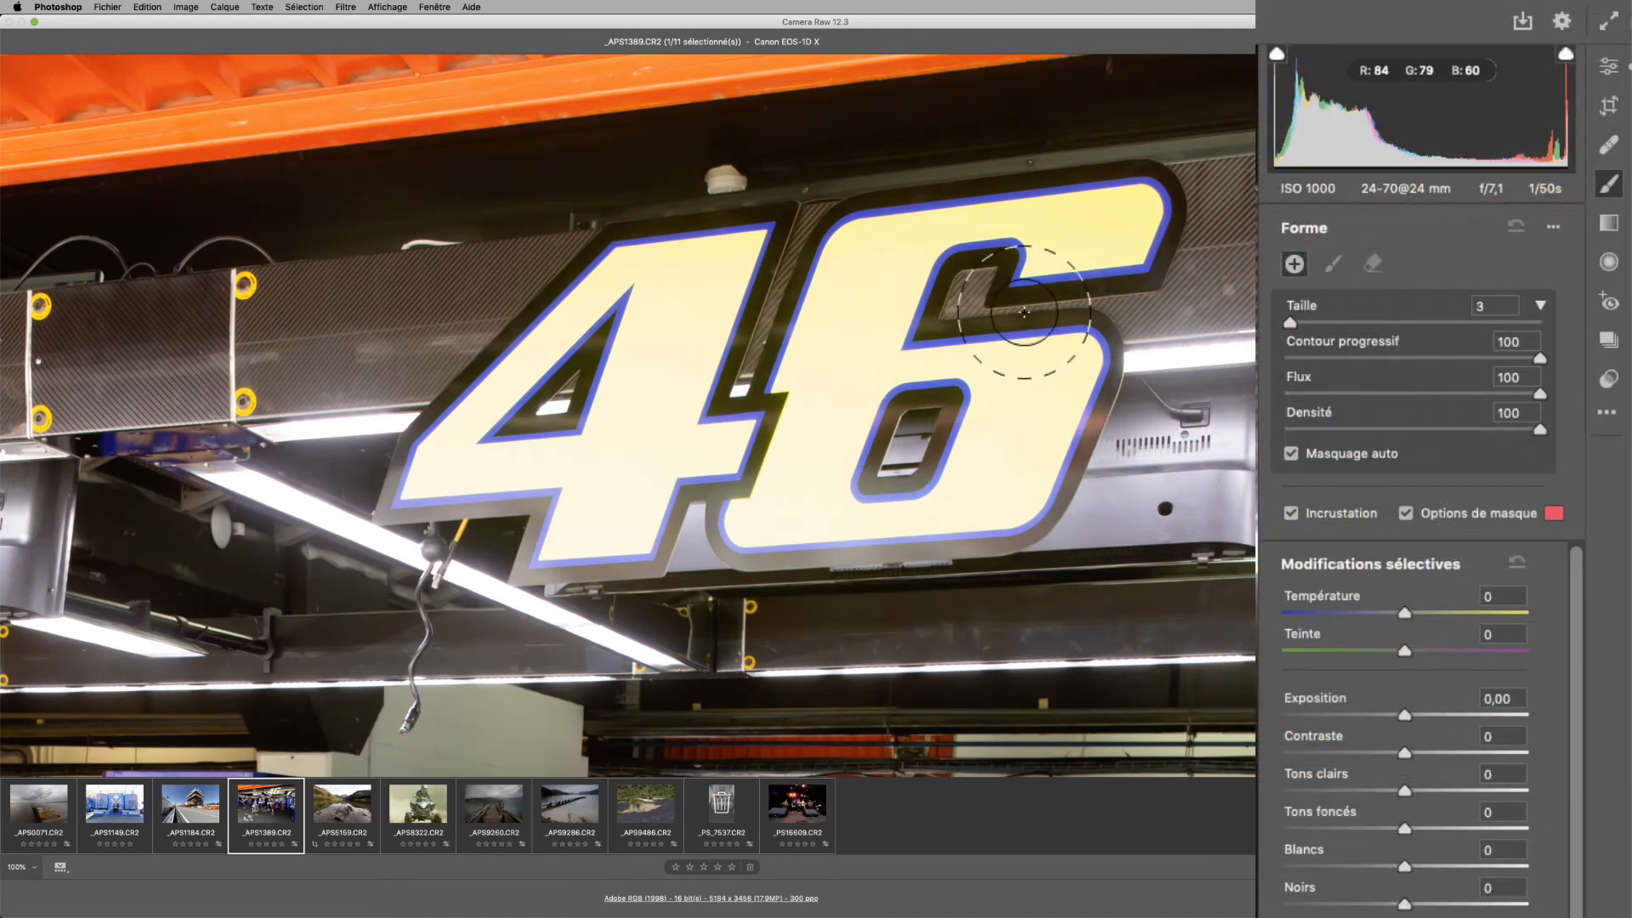
Try adjustment brush sizes of 25, 6, 1 and 7 on the number 46 photo, and settle on 4.
left_click_drag(1292, 323, 1347, 323)
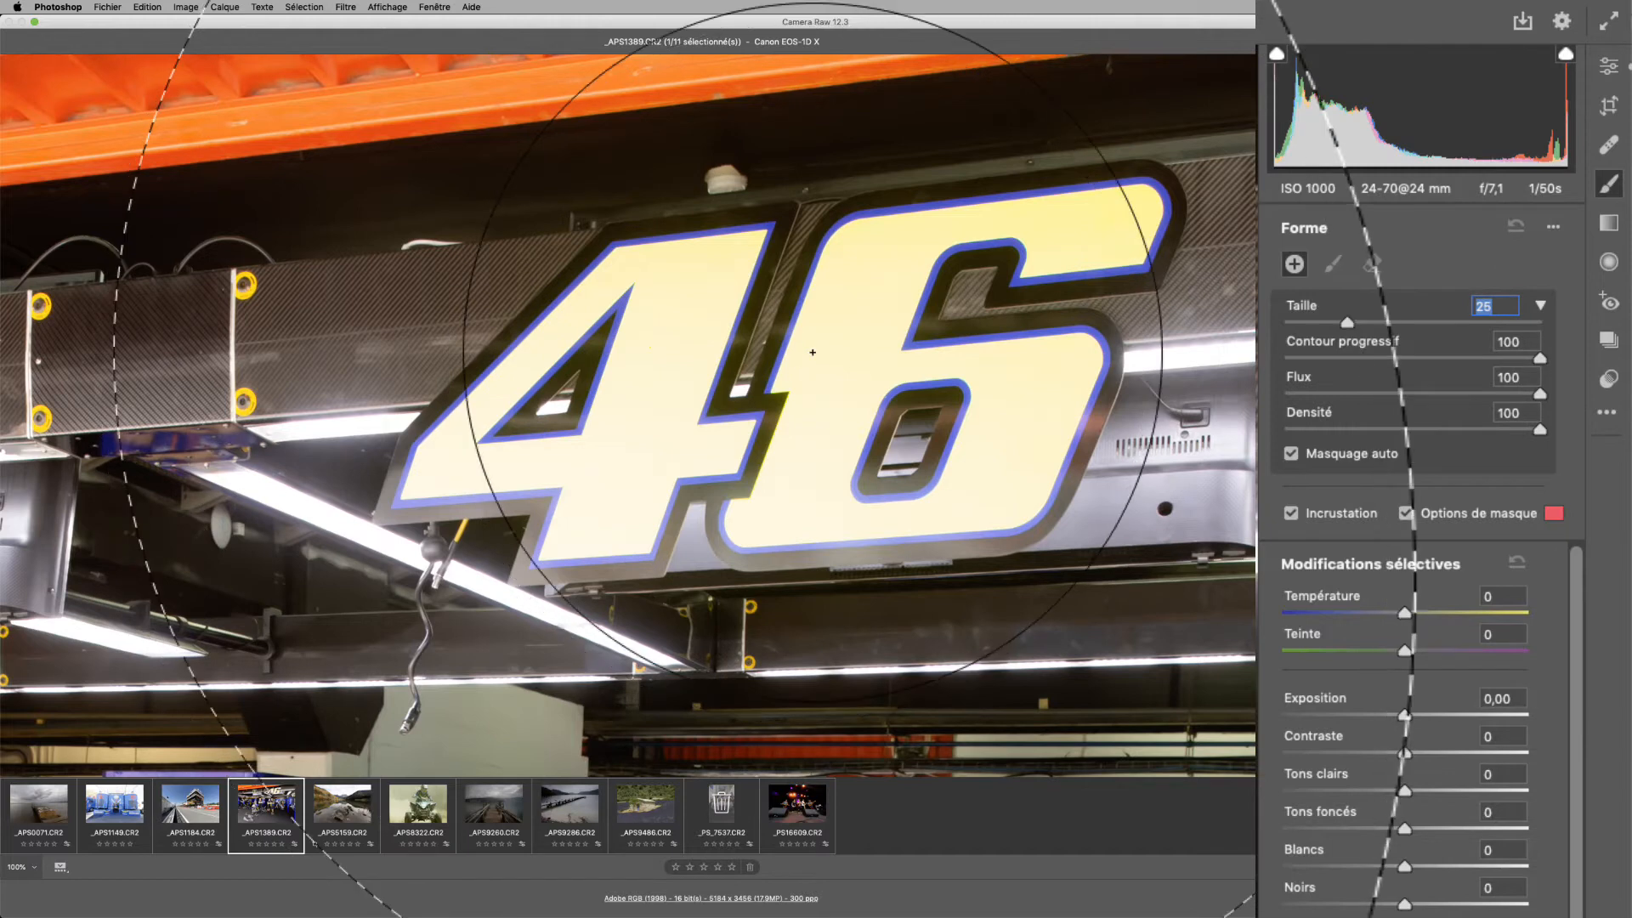
left_click_drag(1348, 323, 1297, 324)
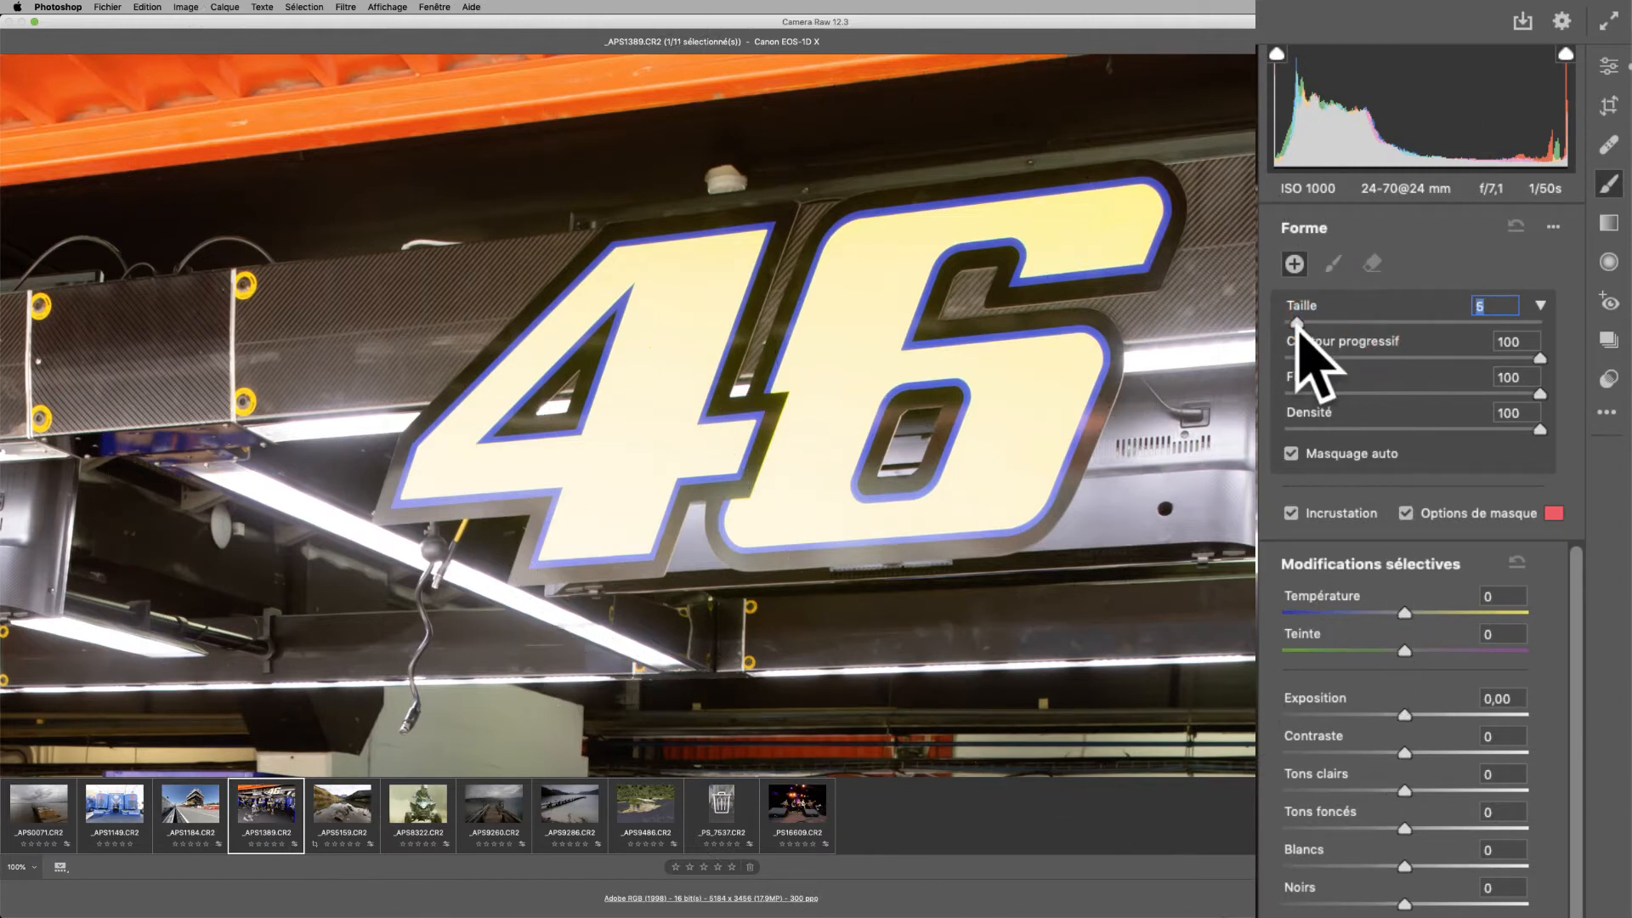
left_click(846, 329)
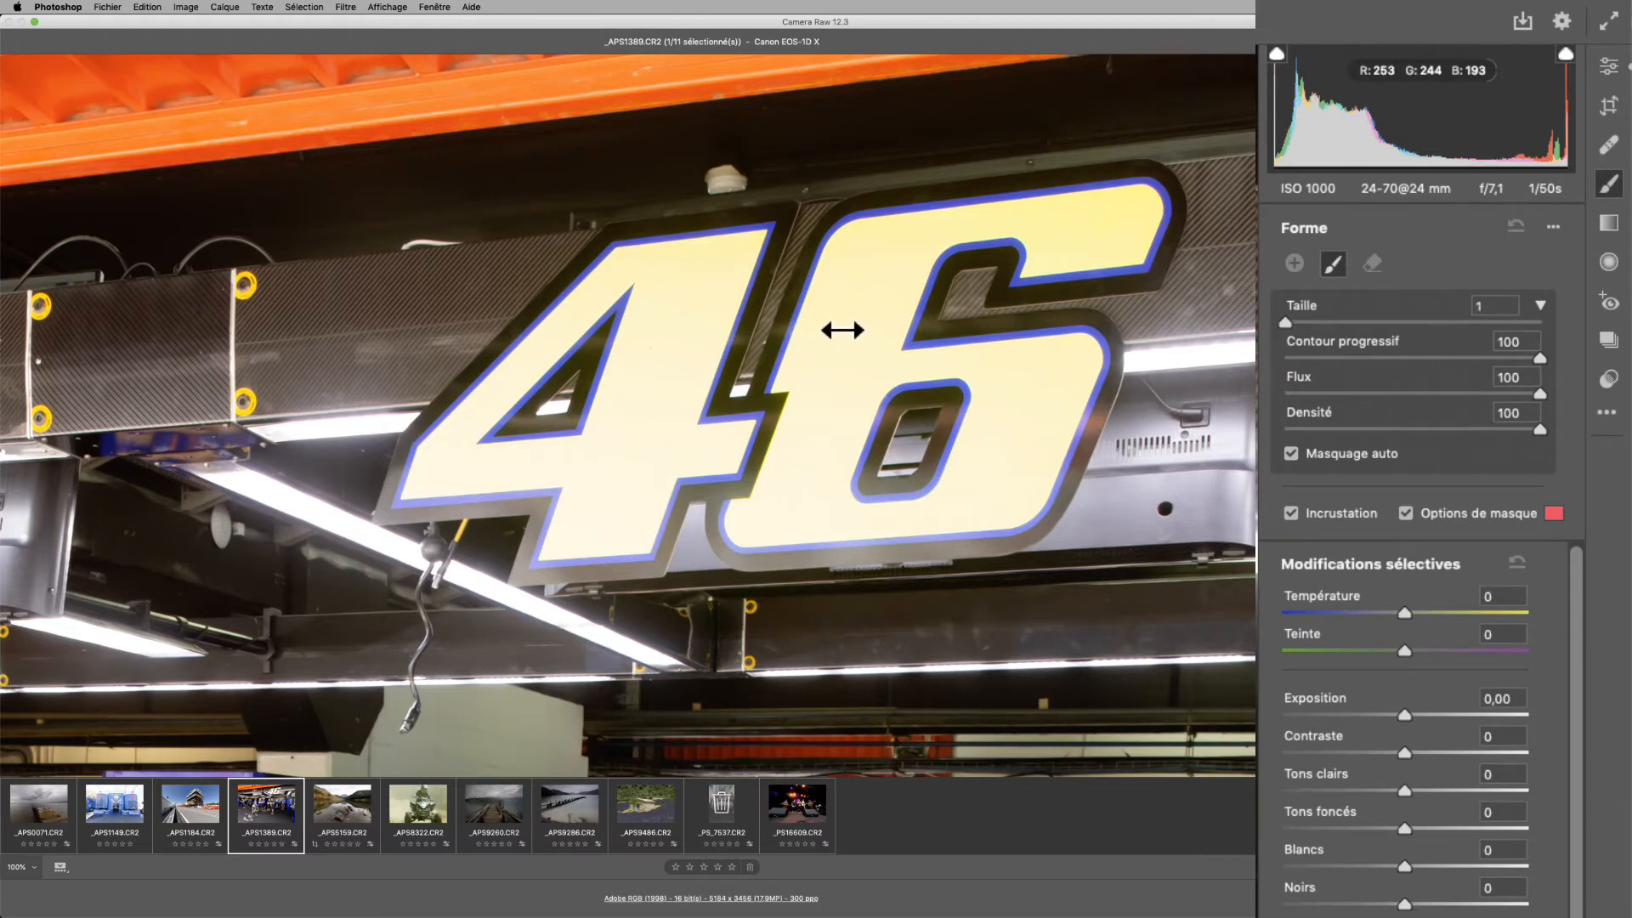
left_click_drag(860, 329, 862, 331)
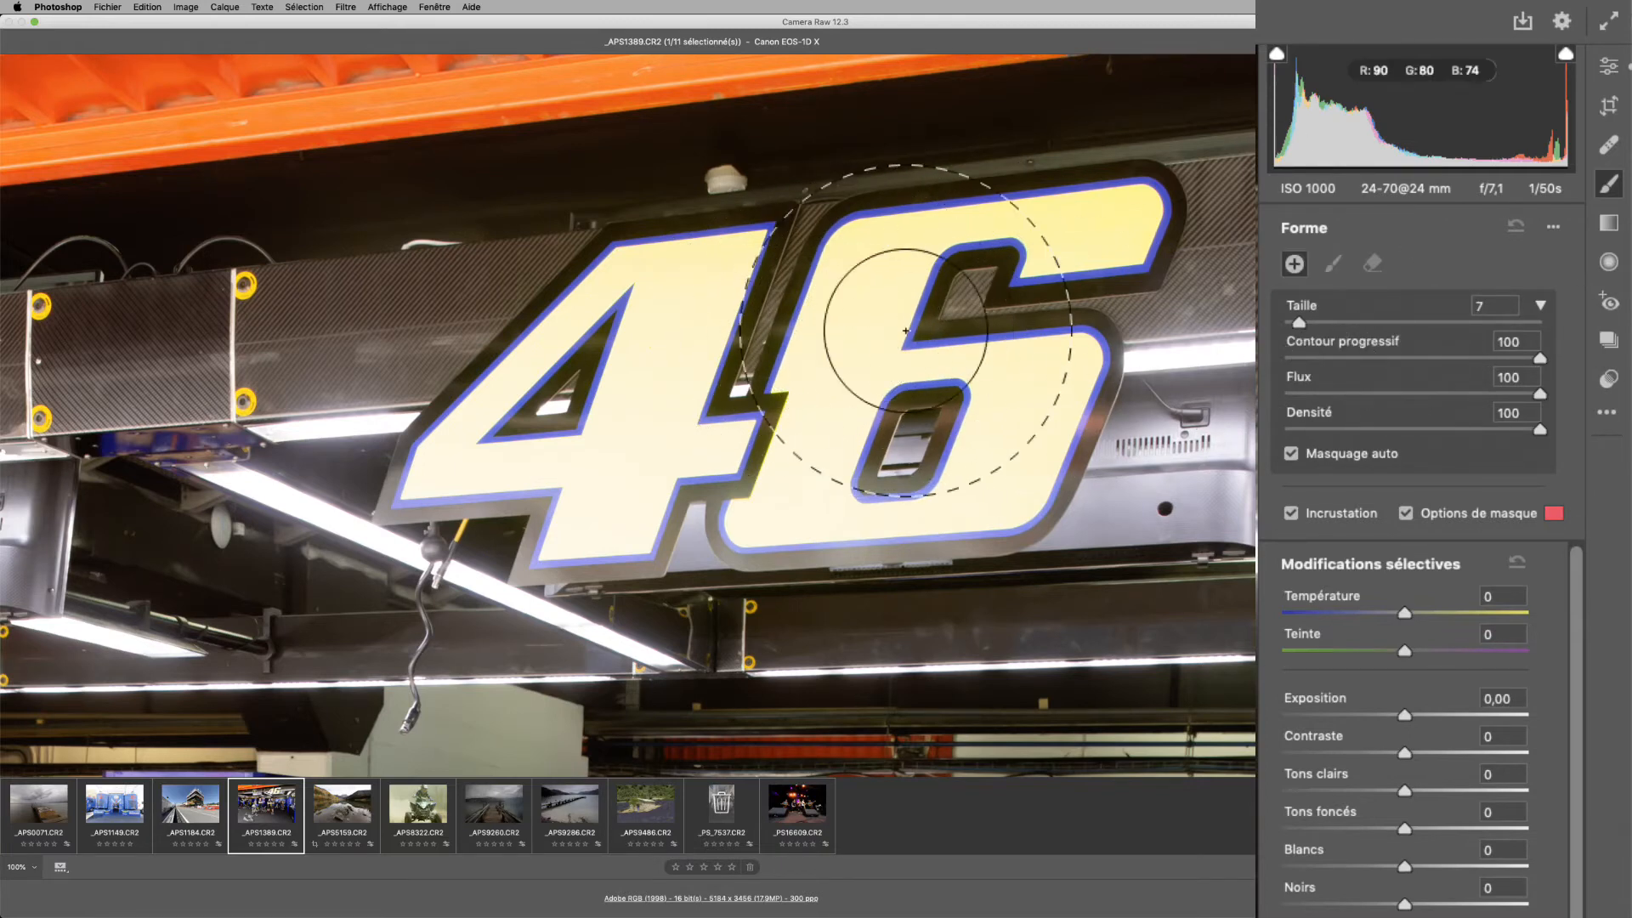
left_click_drag(866, 338, 861, 339)
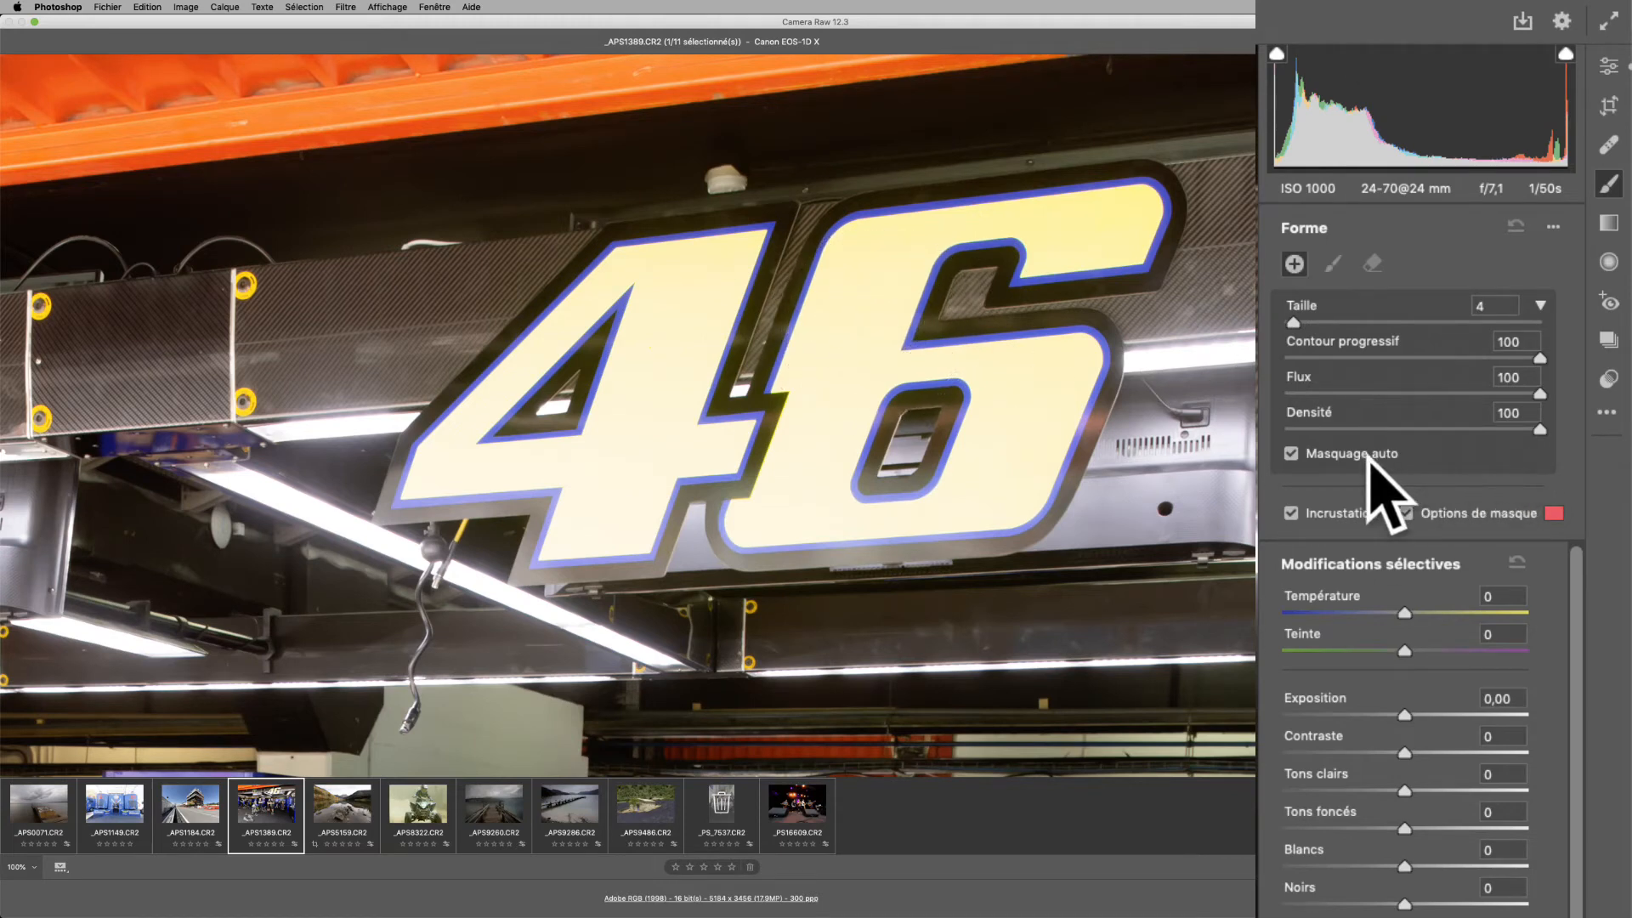
Paint the adjustment mask over the 4 with Masquage auto on, and over the 6 with it off.
left_click(1291, 453)
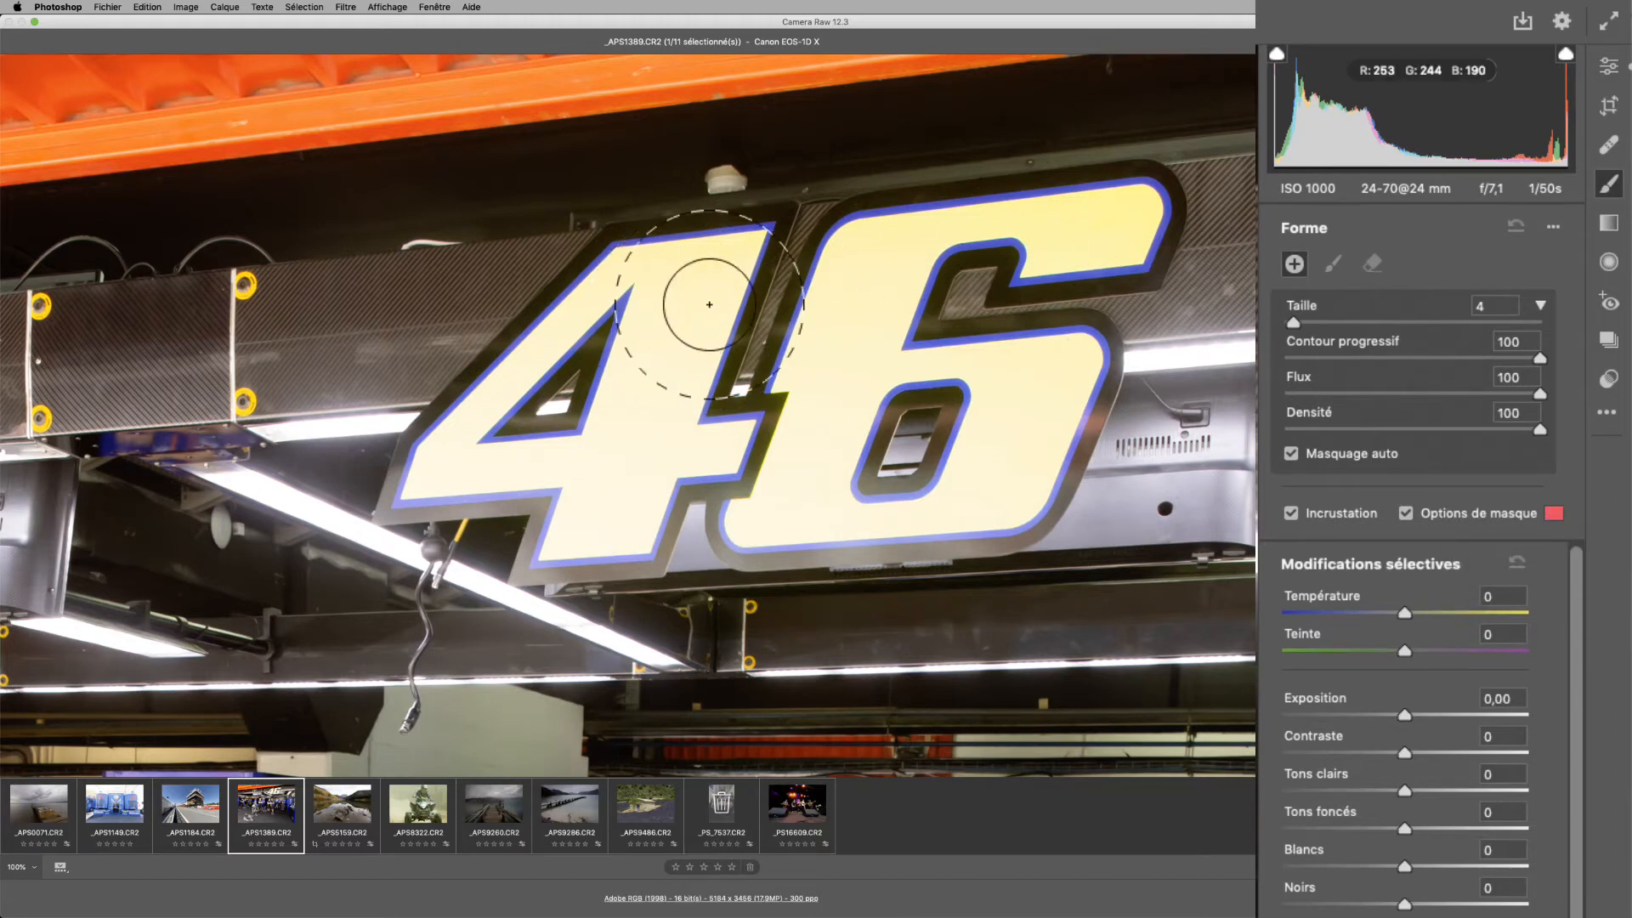
mouse_move(655, 291)
left_mouse_down()
mouse_move(653, 375)
mouse_move(721, 257)
mouse_move(632, 271)
mouse_move(573, 311)
mouse_move(421, 474)
mouse_move(661, 456)
mouse_move(572, 461)
mouse_move(560, 549)
mouse_move(631, 542)
mouse_move(638, 478)
mouse_move(612, 518)
mouse_move(640, 469)
mouse_move(727, 456)
mouse_move(737, 434)
mouse_move(684, 430)
mouse_move(697, 333)
mouse_move(751, 237)
mouse_move(656, 303)
mouse_move(579, 466)
mouse_move(461, 471)
mouse_move(456, 439)
mouse_move(485, 392)
mouse_move(674, 262)
left_mouse_up()
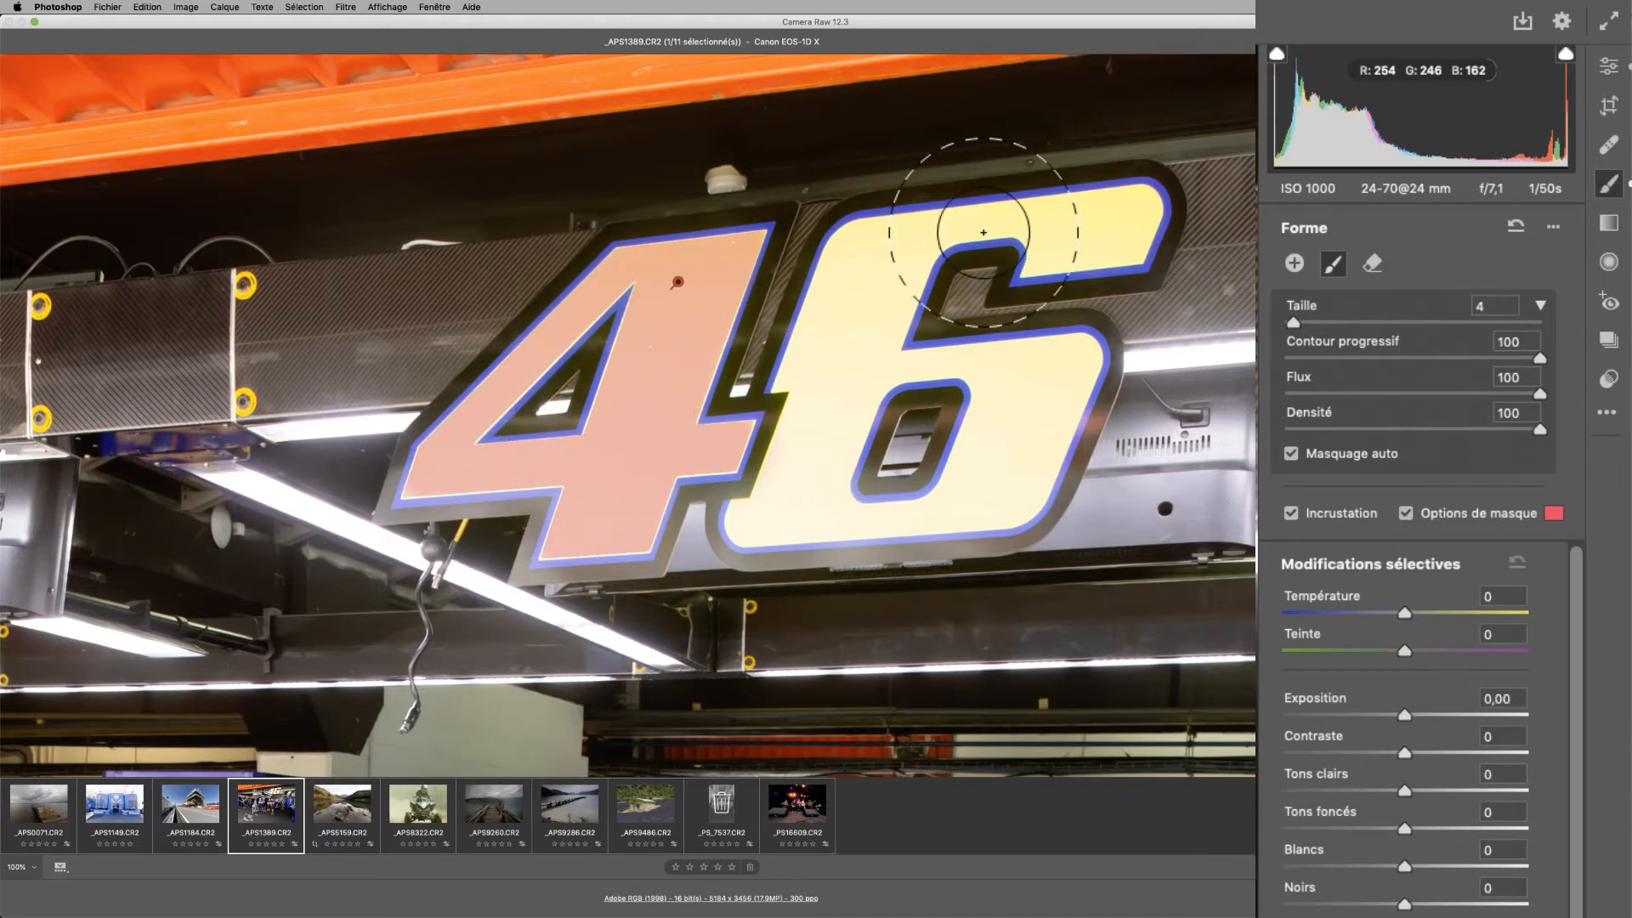
left_click(1338, 457)
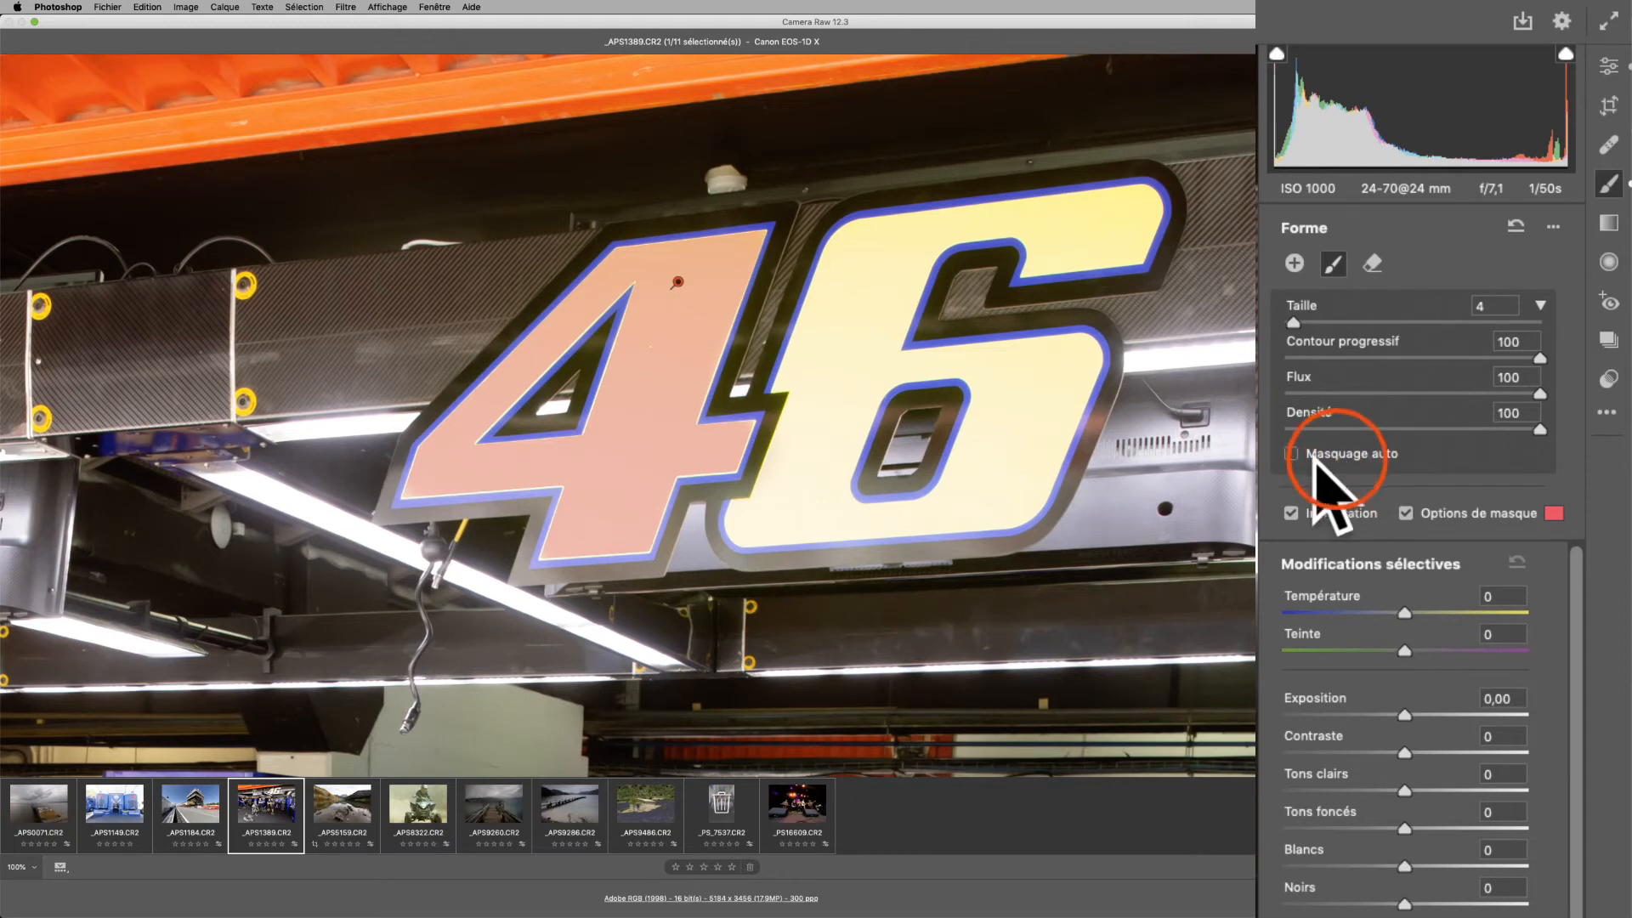
mouse_move(867, 244)
left_mouse_down()
mouse_move(803, 338)
mouse_move(787, 307)
mouse_move(811, 344)
mouse_move(806, 387)
mouse_move(755, 526)
mouse_move(1016, 508)
mouse_move(1063, 362)
mouse_move(878, 362)
mouse_move(883, 296)
mouse_move(927, 238)
mouse_move(1138, 206)
mouse_move(1125, 244)
mouse_move(1072, 251)
mouse_move(1040, 253)
mouse_move(987, 212)
mouse_move(892, 227)
mouse_move(852, 309)
mouse_move(824, 503)
mouse_move(856, 368)
mouse_move(1009, 364)
mouse_move(976, 480)
mouse_move(987, 413)
mouse_move(1074, 354)
left_mouse_up()
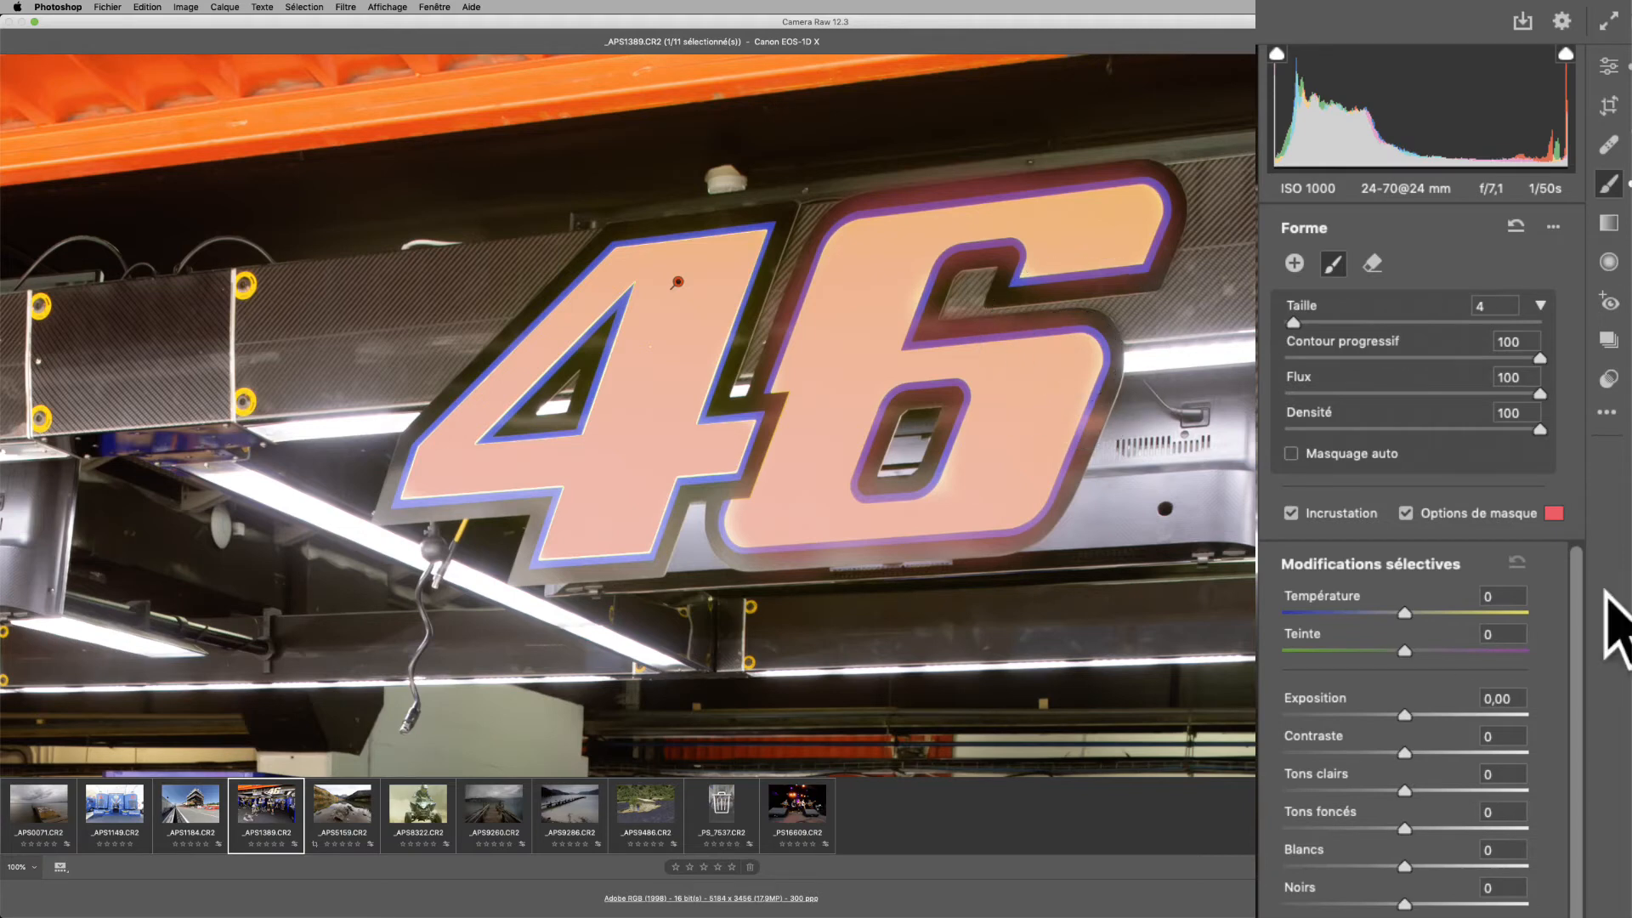
Hide the mask colour, try an Exposition of -1,15 on the painted numbers and set it to -0,20.
left_click(1408, 513)
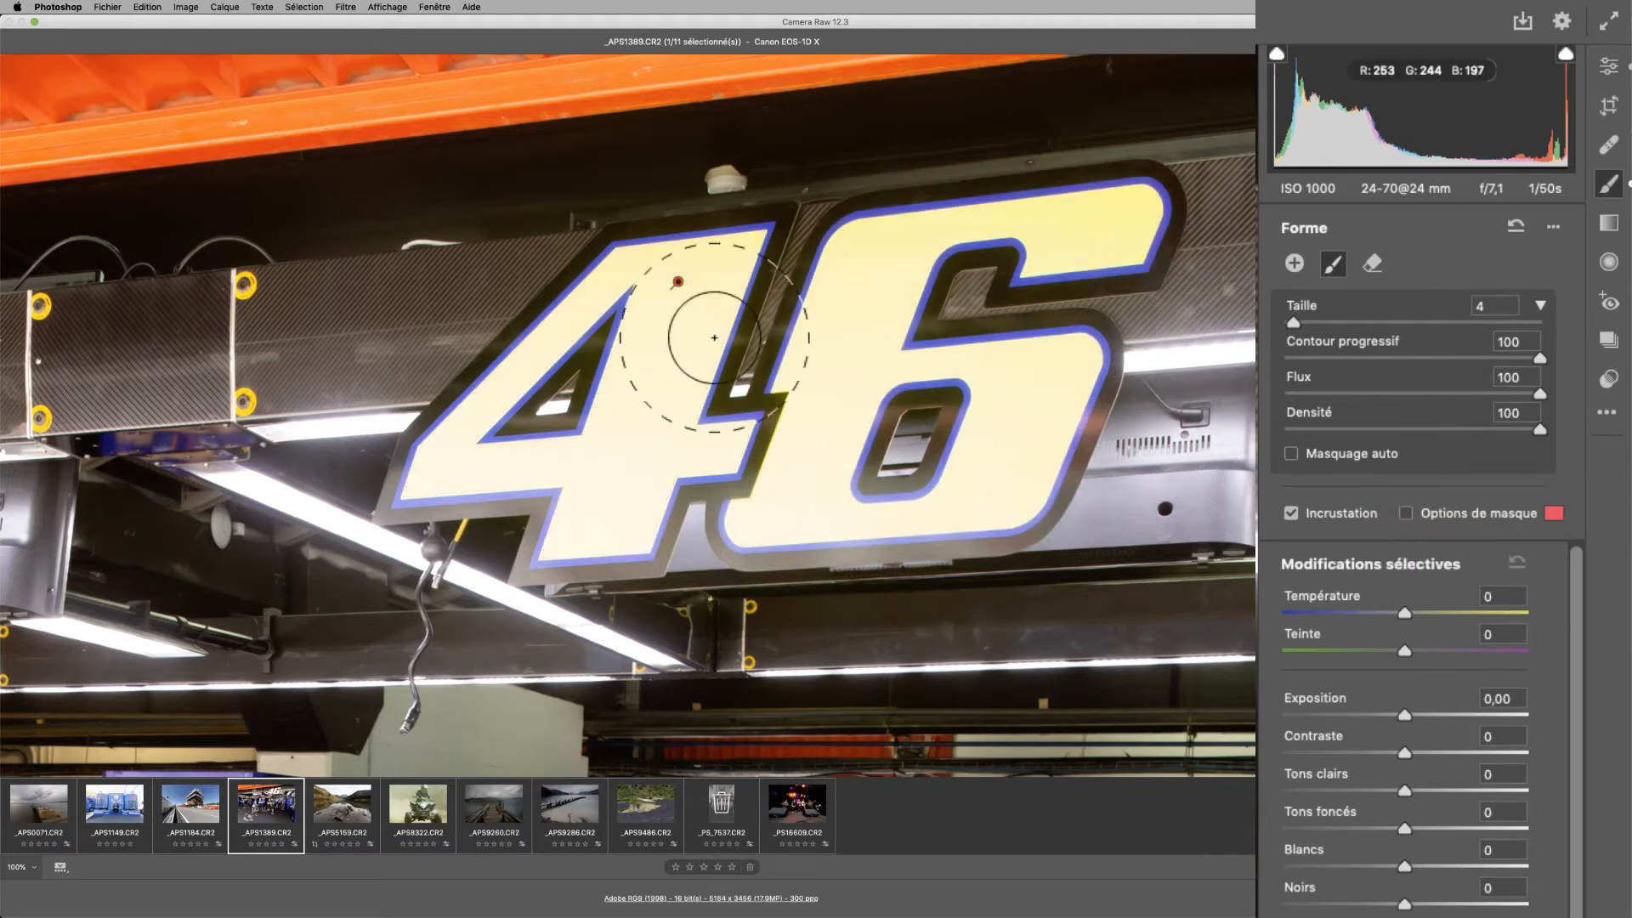
left_click_drag(1404, 715, 1372, 715)
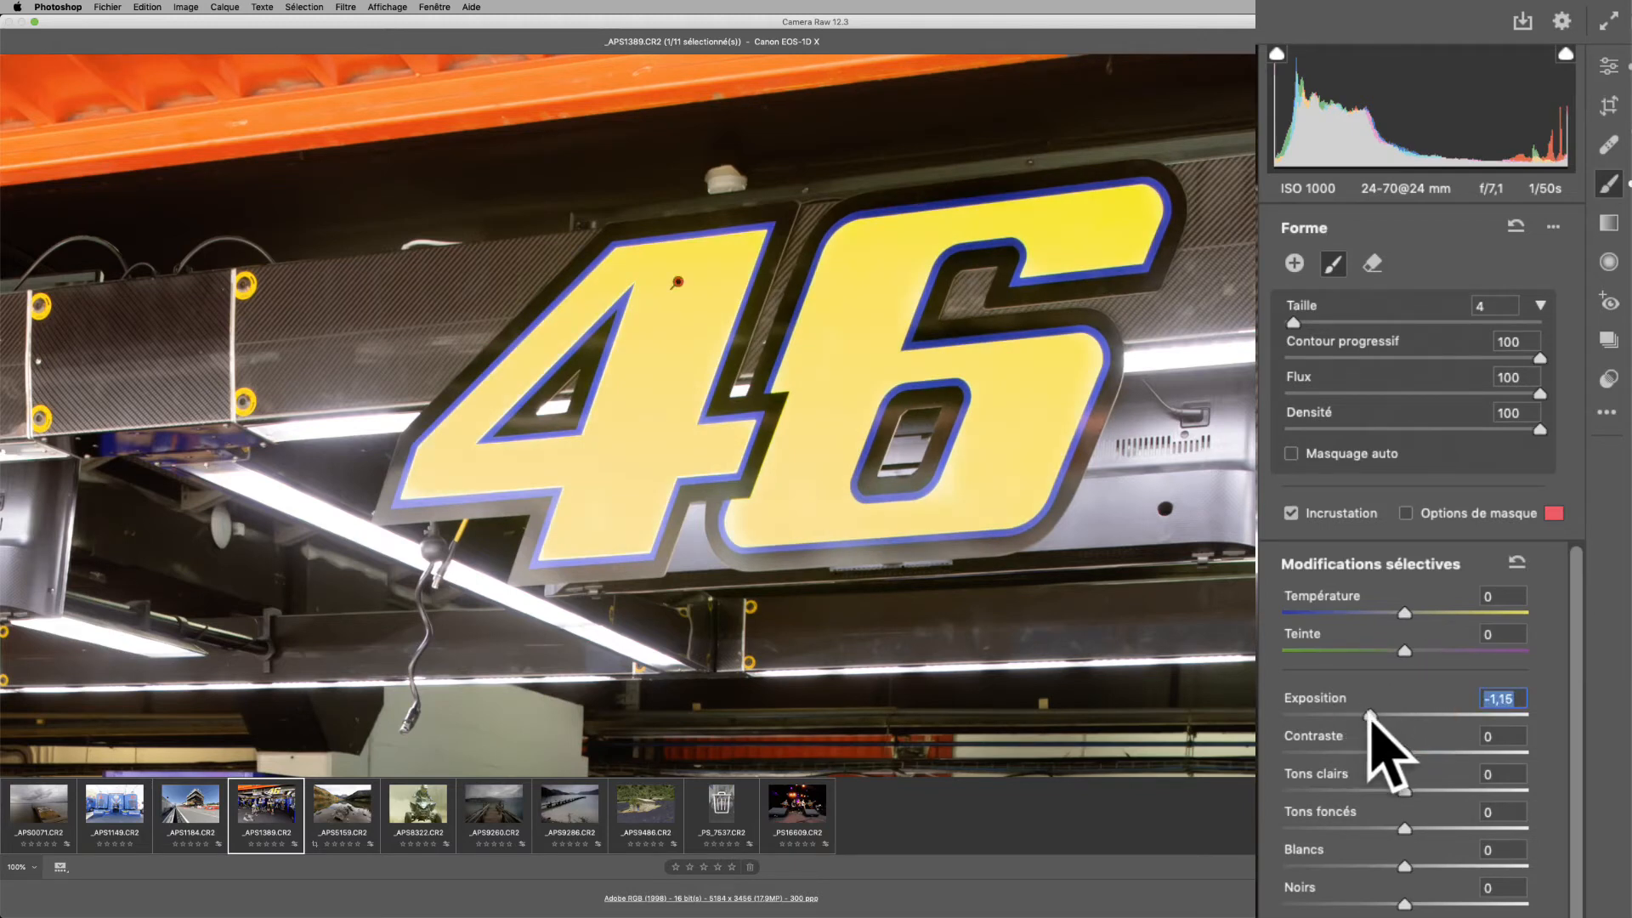
left_click_drag(1370, 714, 1409, 716)
left_click_drag(1399, 718, 1400, 717)
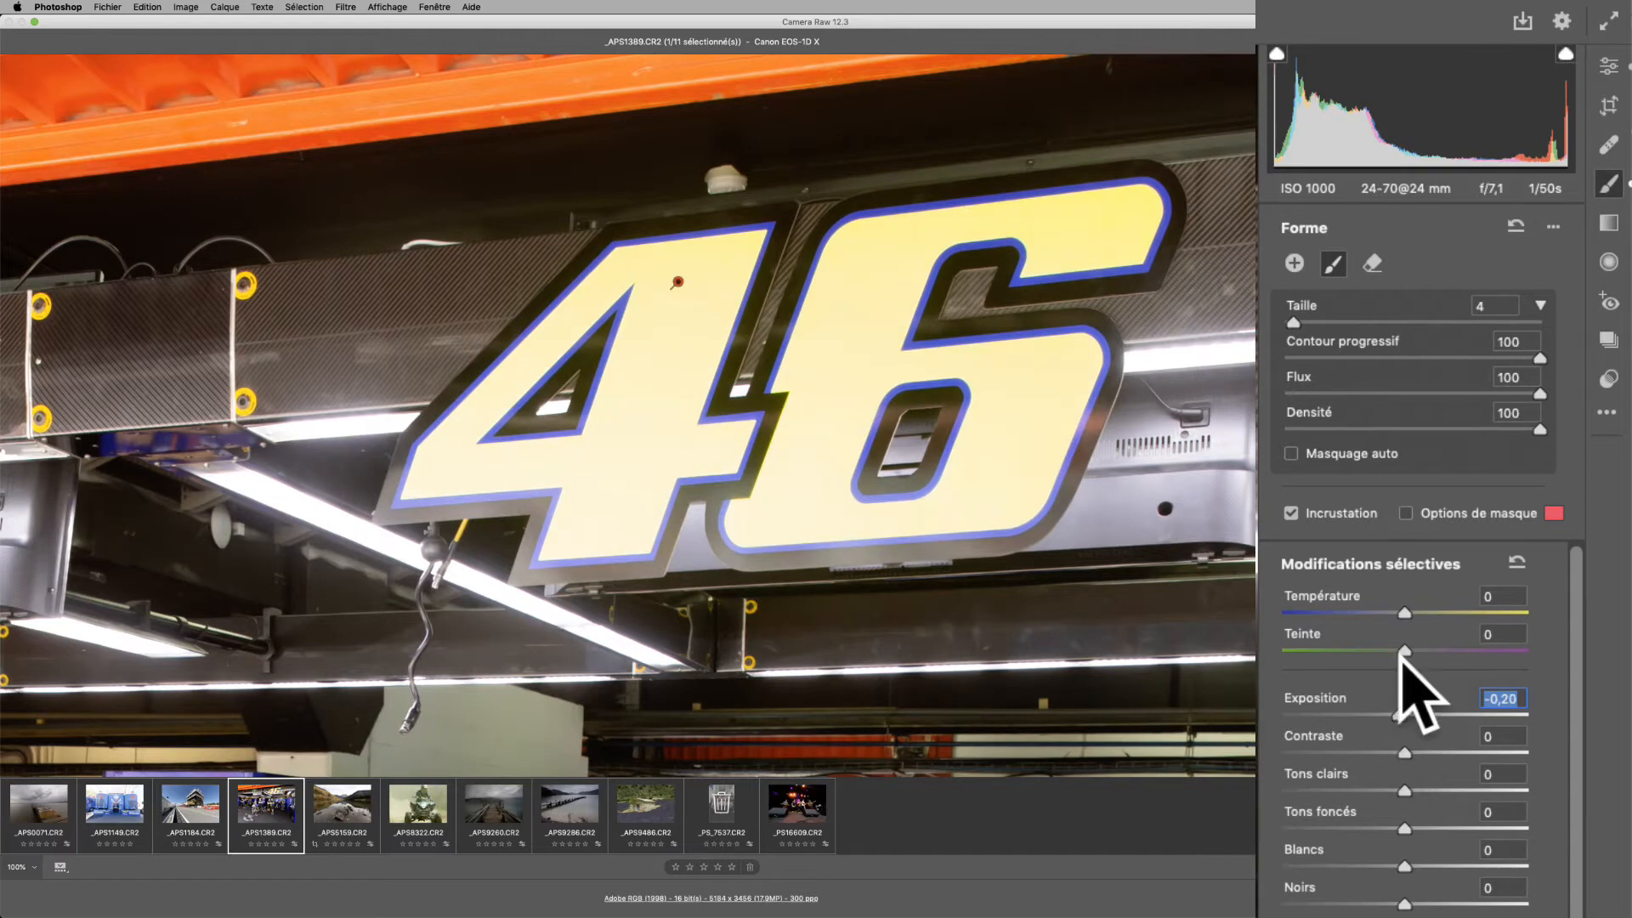
Show the mask colour again and erase the spill along the outer edge of the 6's lower curve.
left_click(1484, 515)
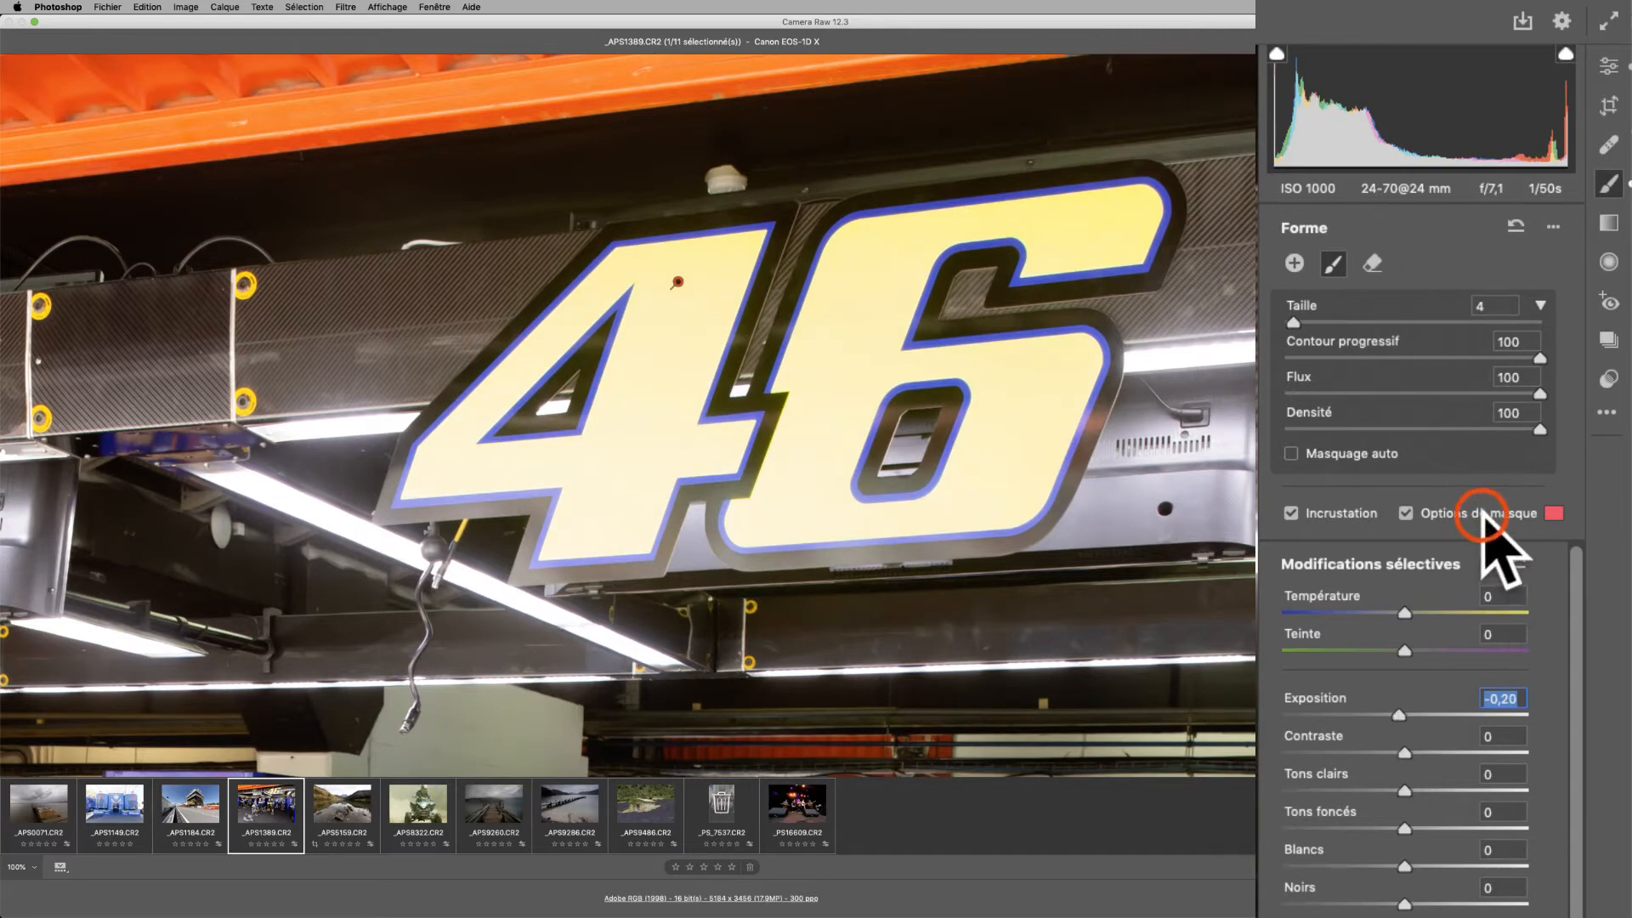
left_click(1373, 263)
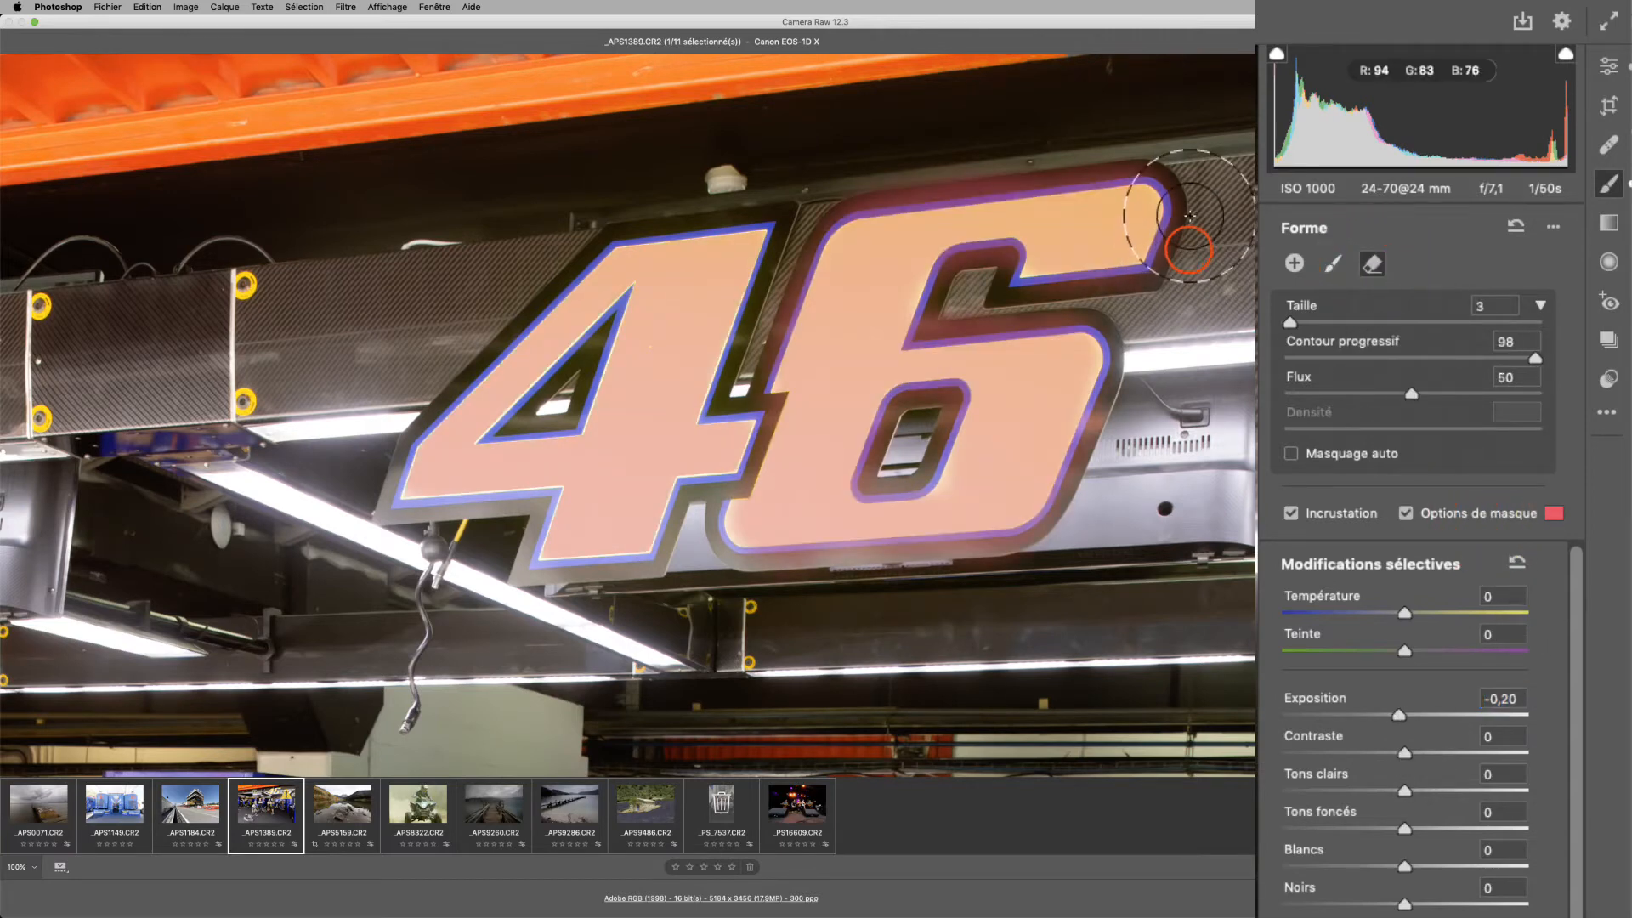
mouse_move(1109, 400)
left_mouse_down()
mouse_move(1031, 553)
mouse_move(951, 562)
mouse_move(985, 549)
mouse_move(747, 539)
mouse_move(1085, 539)
left_mouse_up()
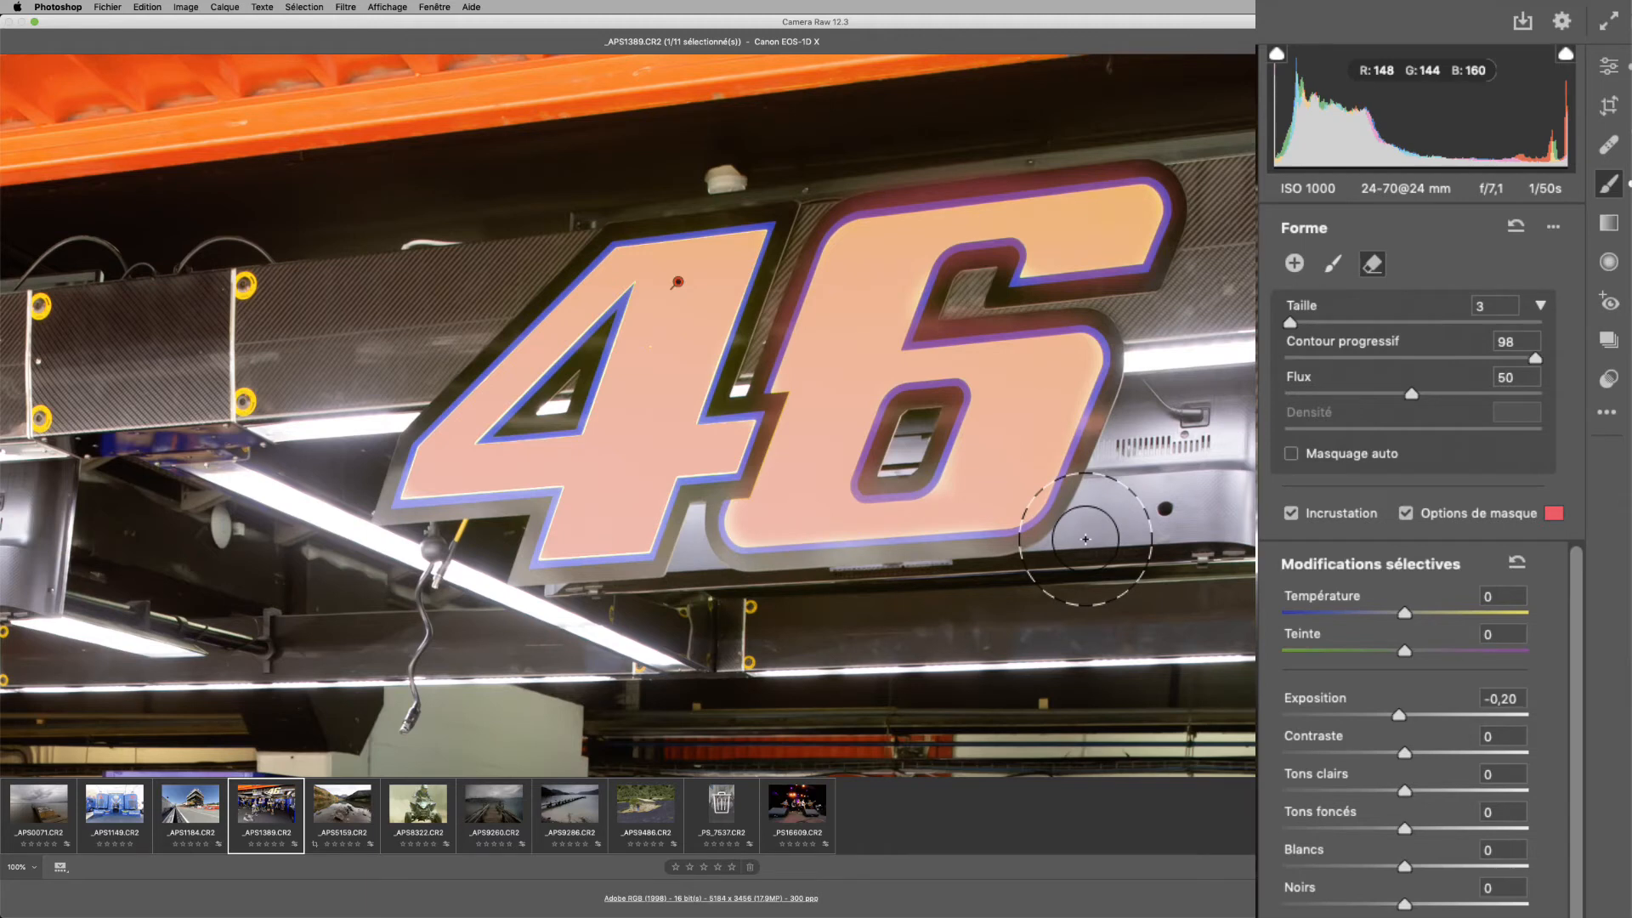
Paint extra mask beyond the outer edge of the 6's lower curve, and erase it again.
left_click(1333, 264)
mouse_move(1068, 419)
left_mouse_down()
mouse_move(1057, 528)
mouse_move(1082, 548)
mouse_move(1116, 500)
left_mouse_up()
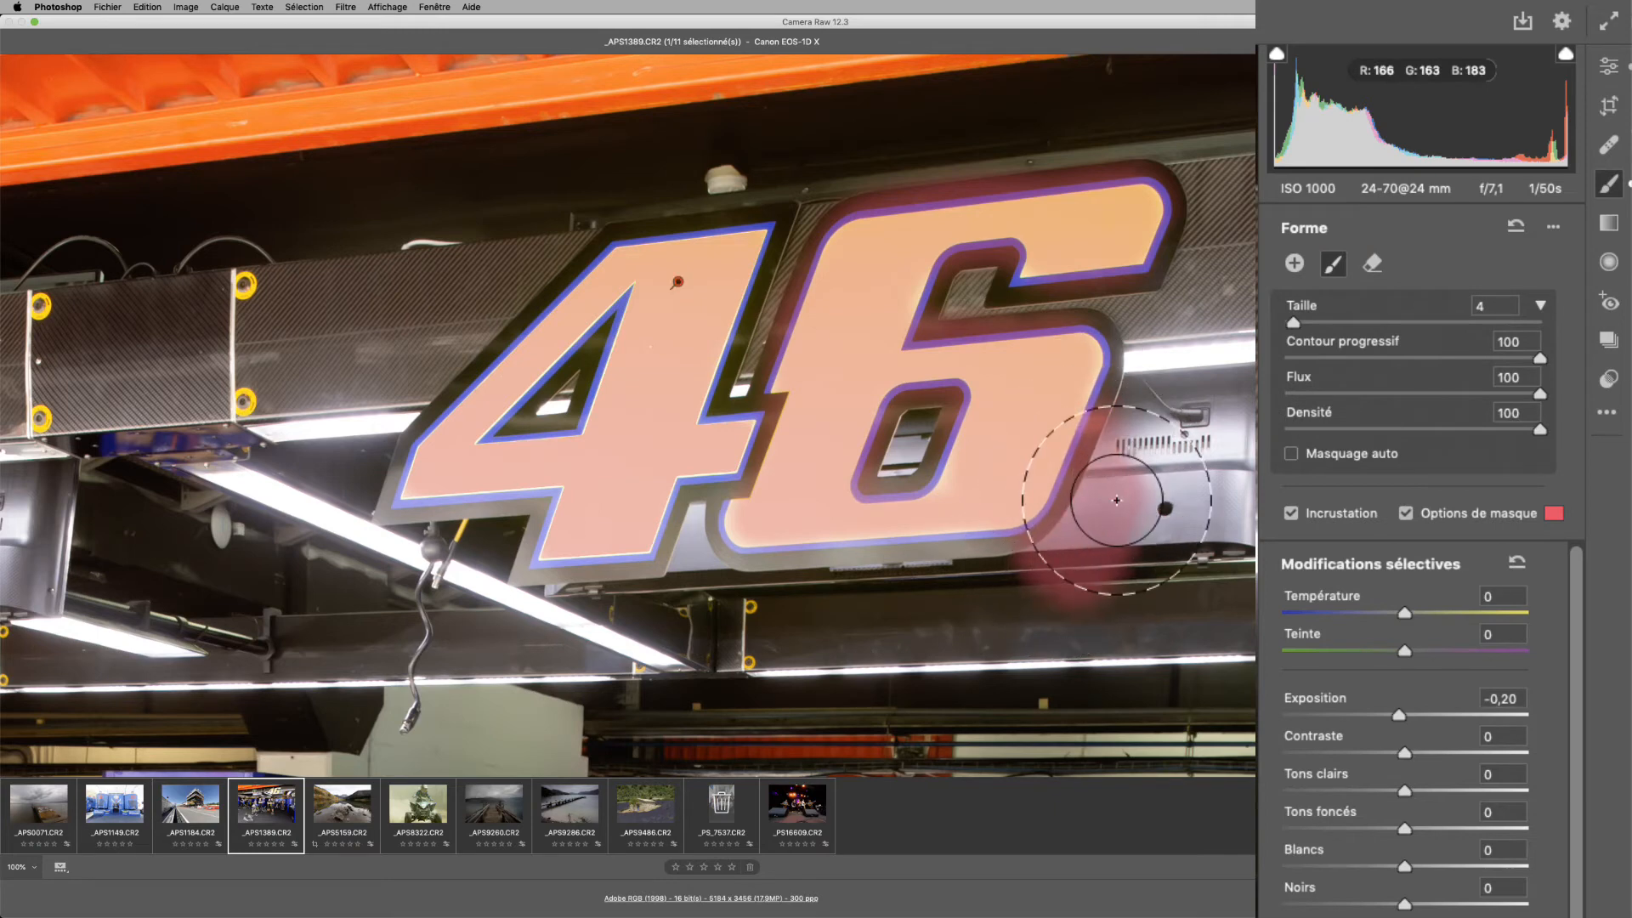
key("alt")
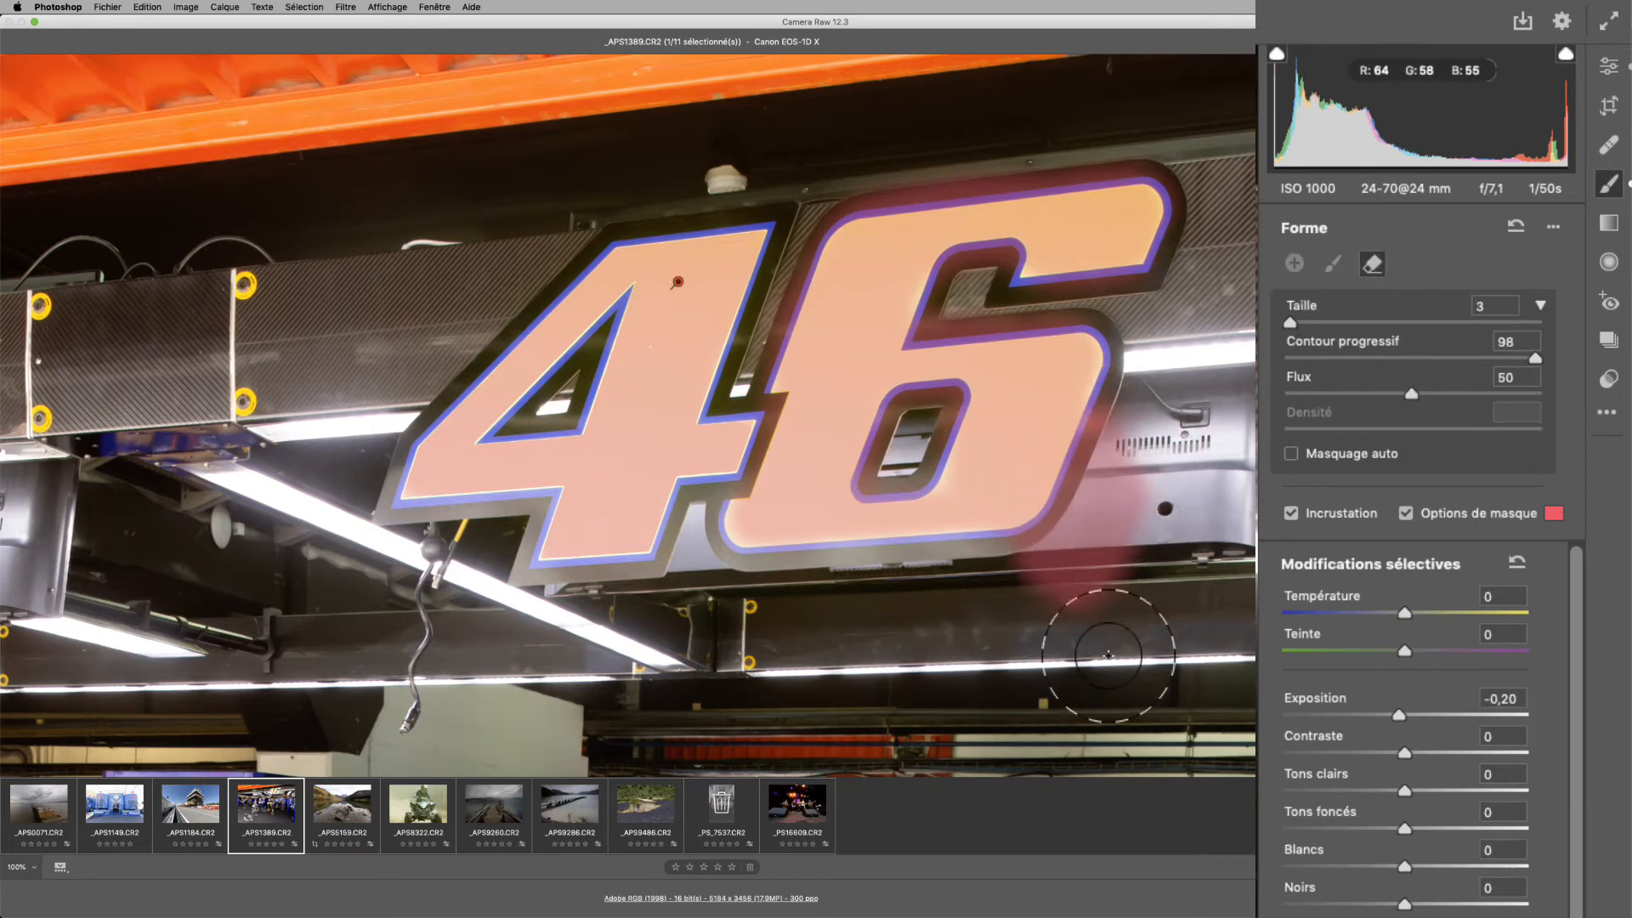
mouse_move(1115, 607)
left_mouse_down()
mouse_move(1137, 449)
mouse_move(1134, 472)
mouse_move(1112, 462)
mouse_move(1071, 529)
mouse_move(1018, 571)
mouse_move(1061, 582)
mouse_move(1169, 519)
mouse_move(1137, 563)
left_mouse_up()
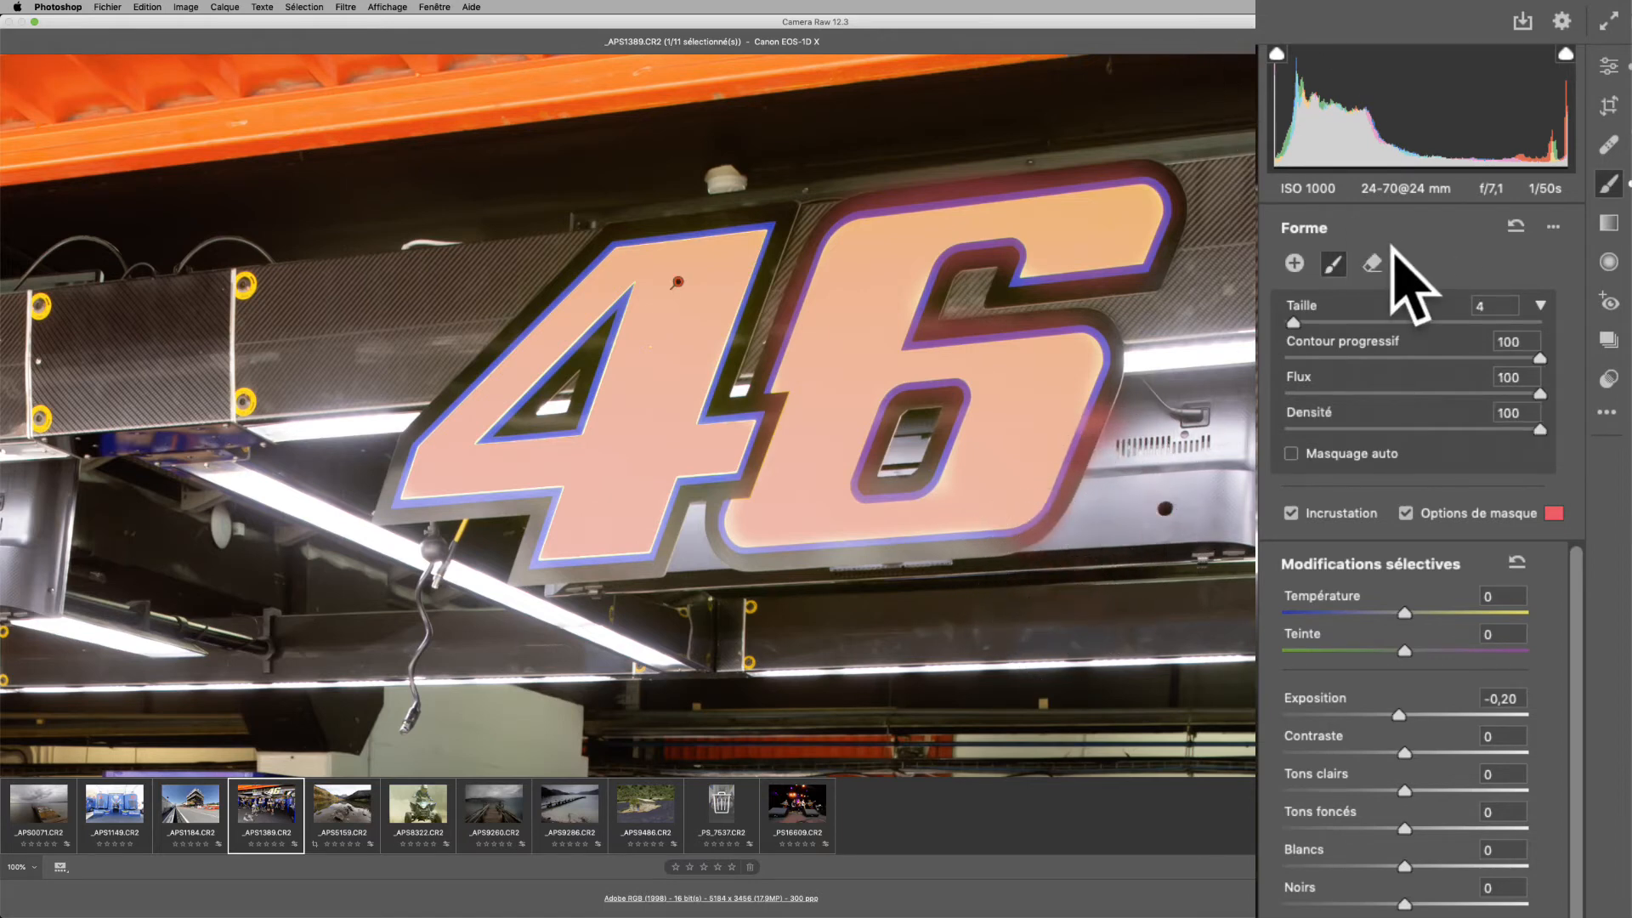
left_click(1374, 265)
left_click(1374, 264)
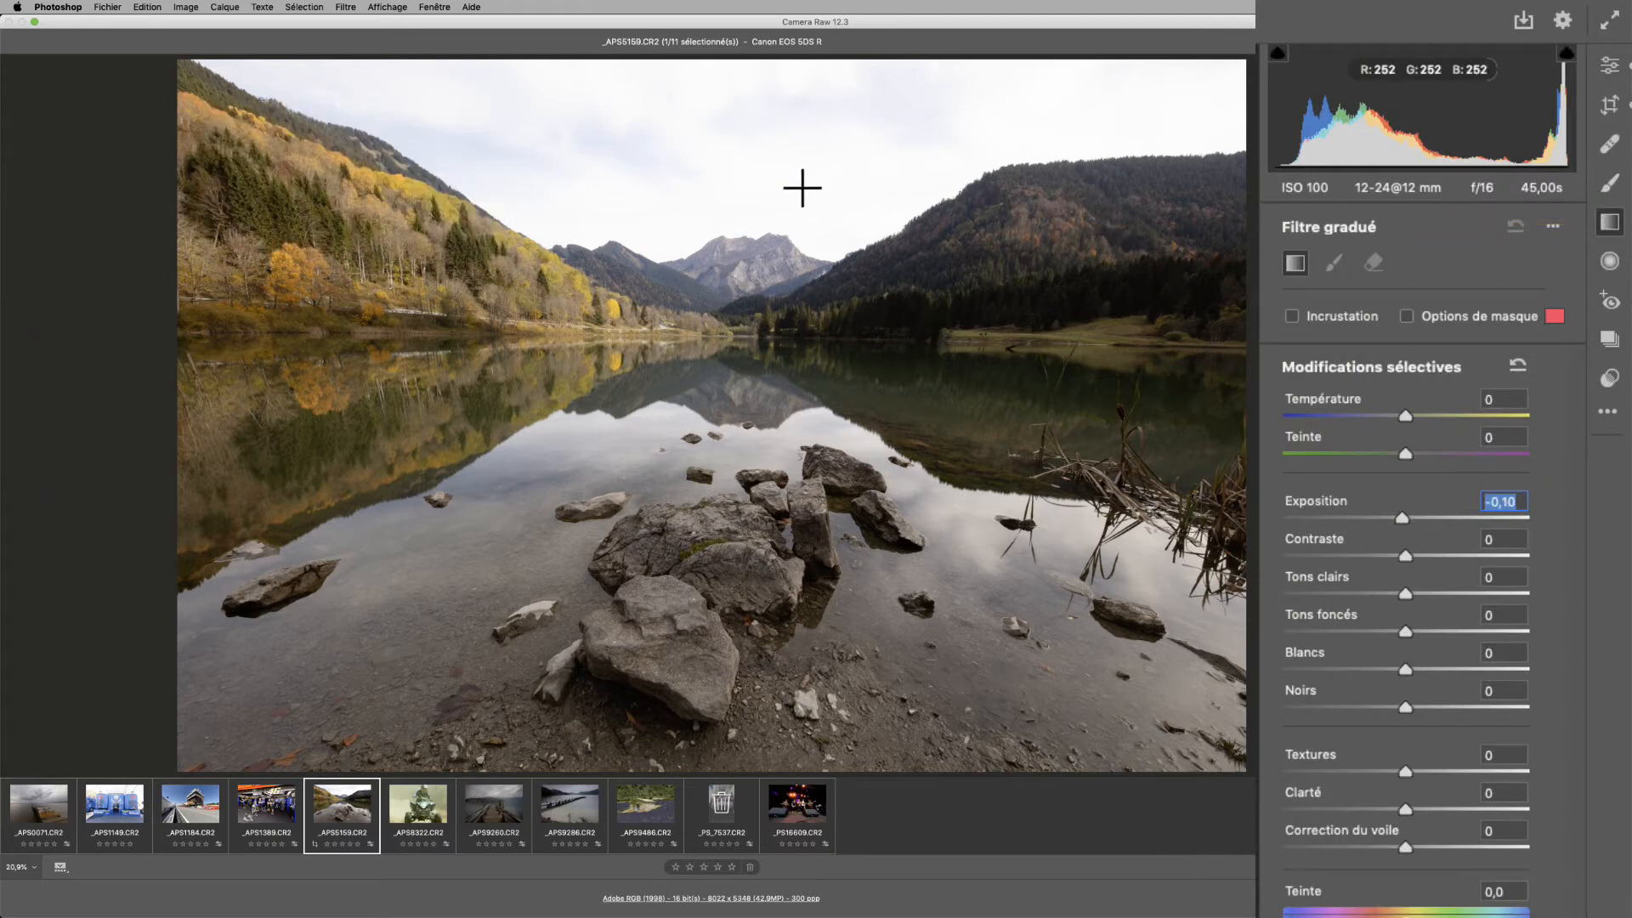
Draw a horizontal graduated filter from the sky down to the mountain's reflection in the lake, with its overlay lines shown.
left_click(734, 163)
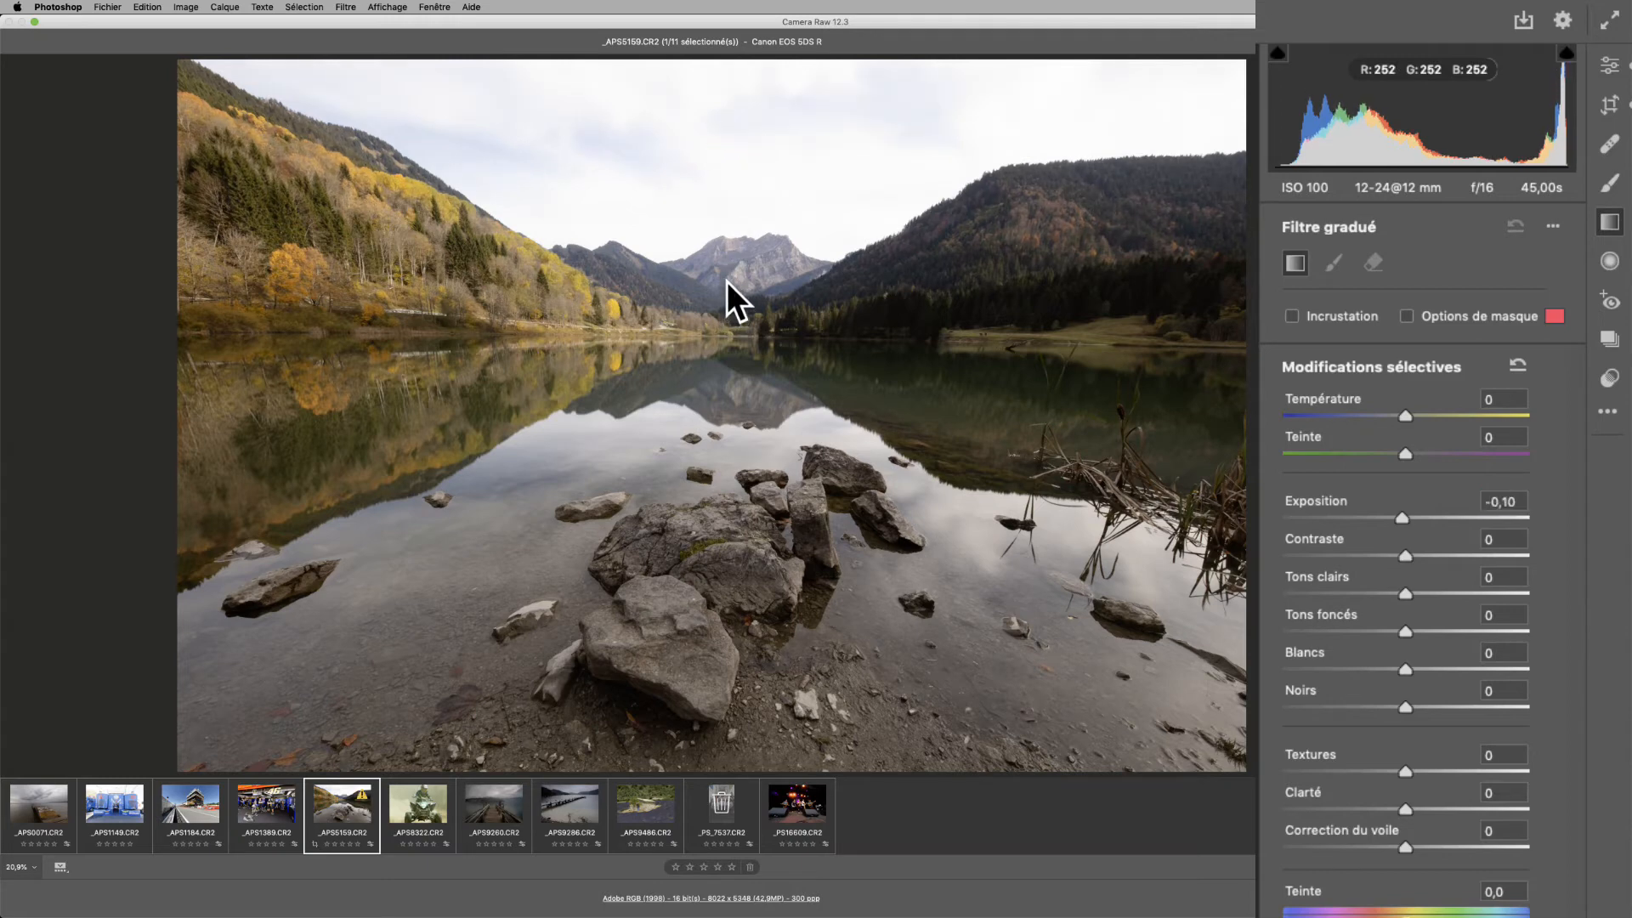
left_click(751, 158)
left_click_drag(708, 364, 711, 401)
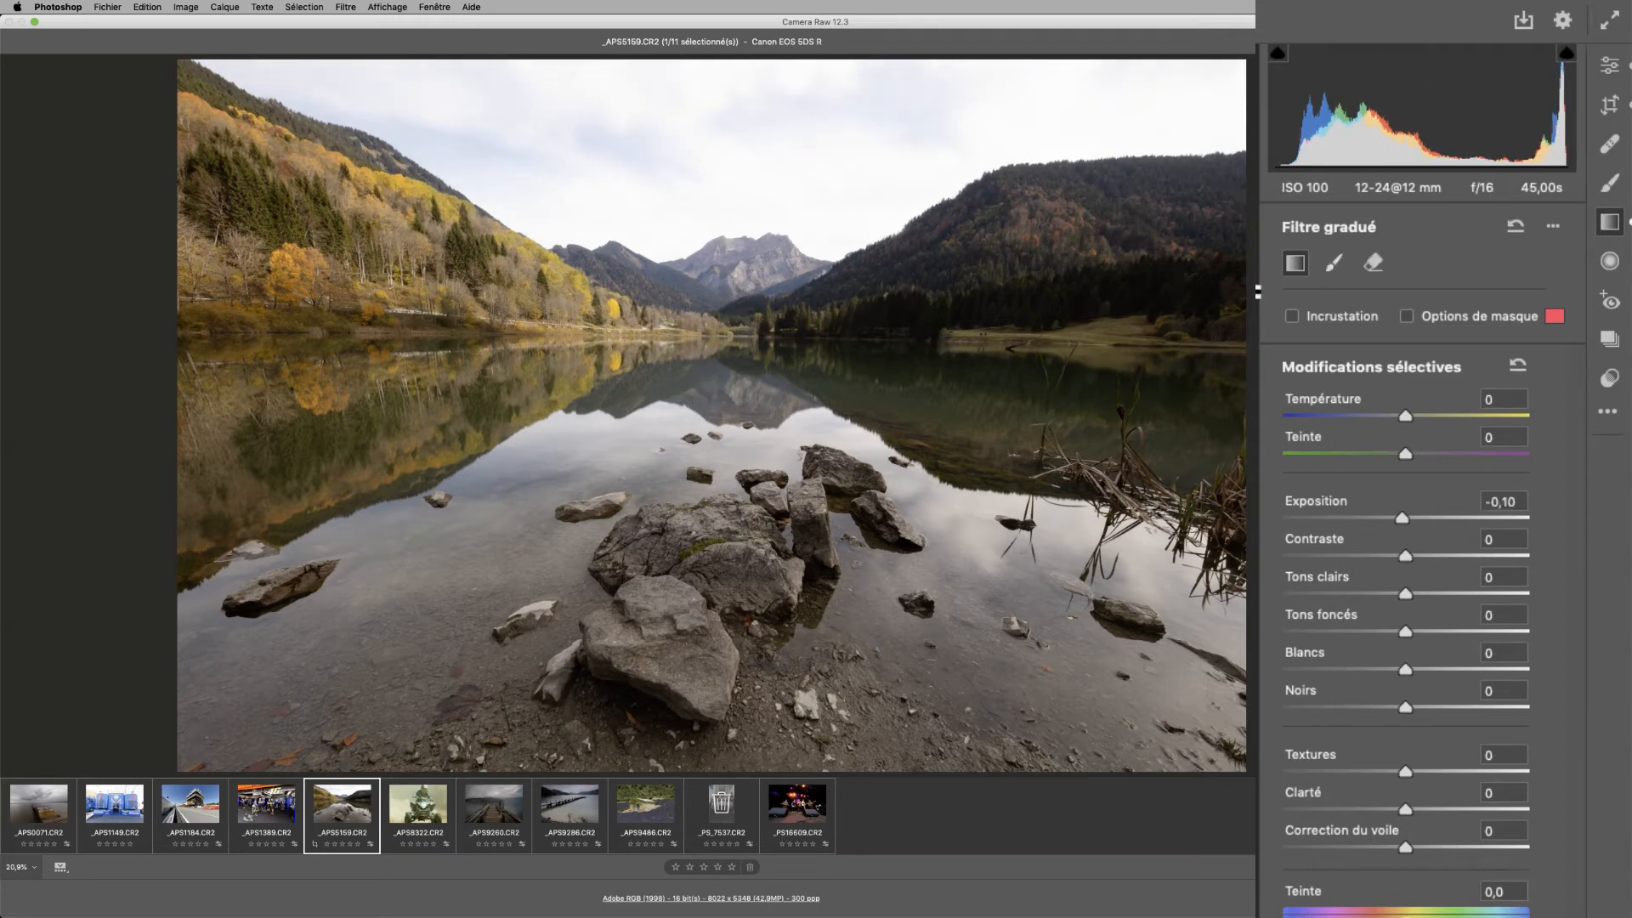
left_click(1310, 320)
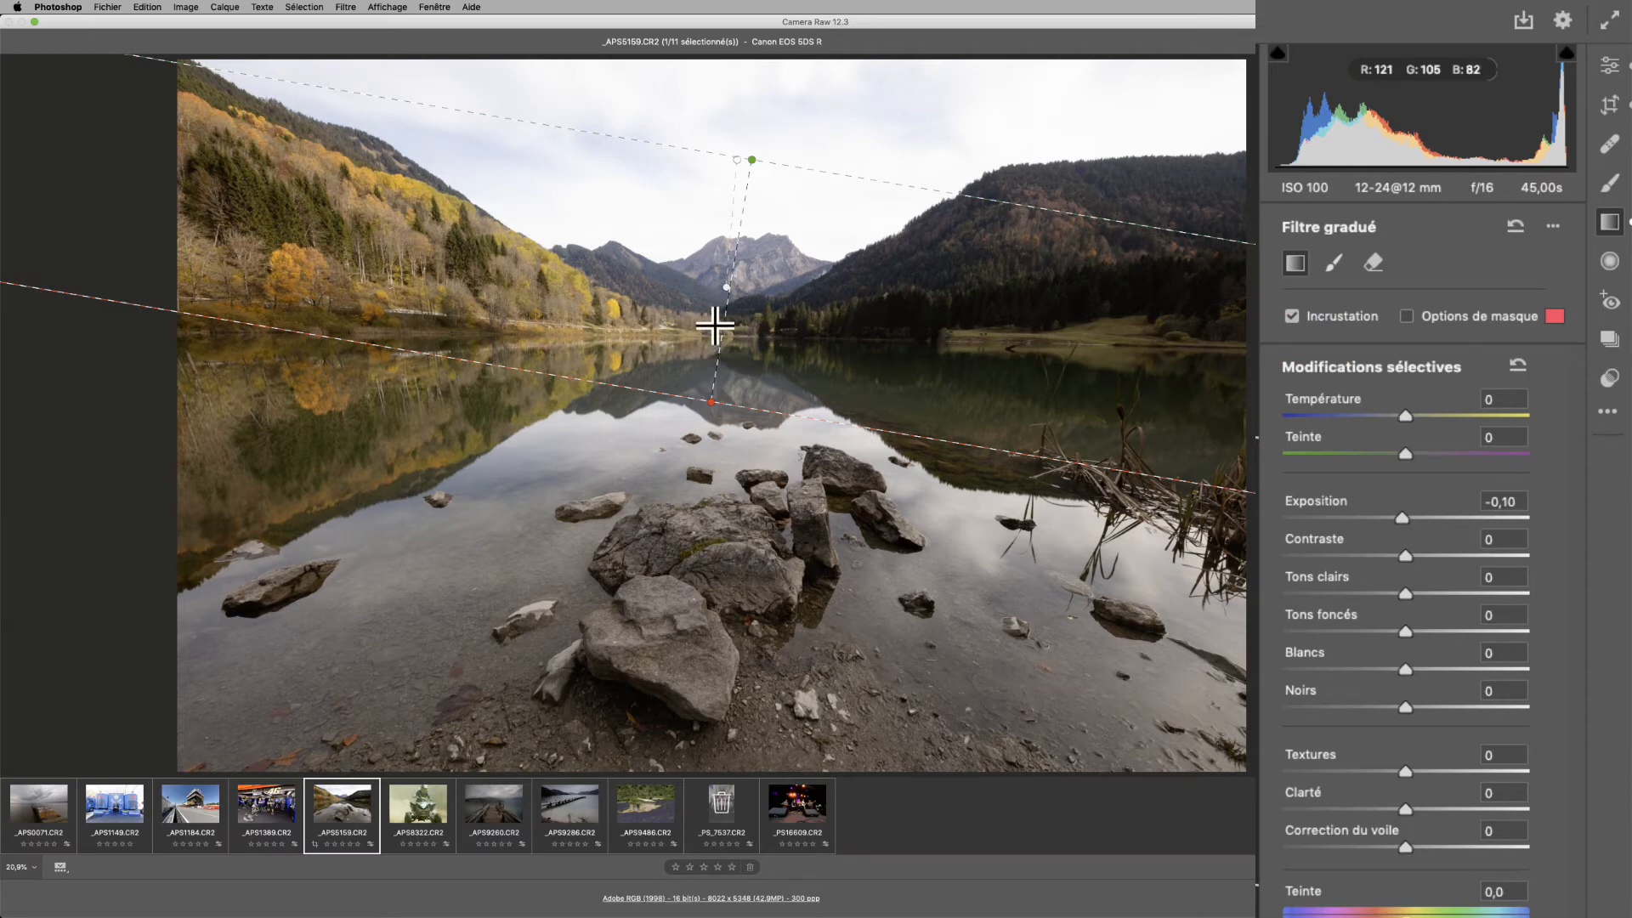
left_click_drag(719, 330, 732, 383)
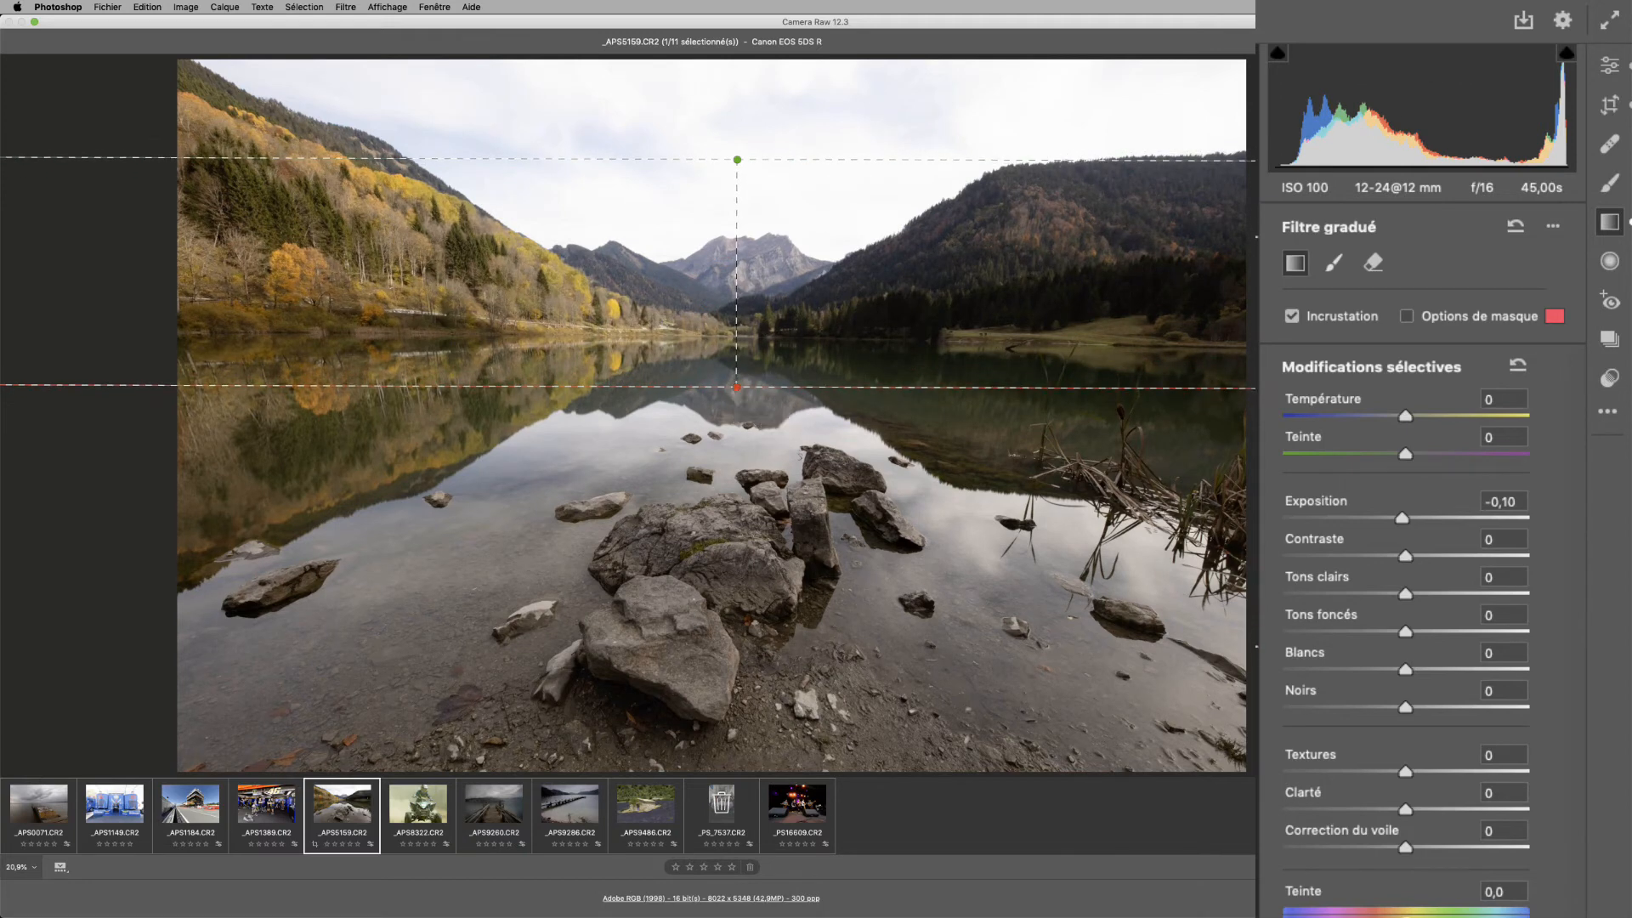
Lower the graduated filter's start line to just above the central mountain peak, showing the mask colour only while adjusting.
left_click(1439, 318)
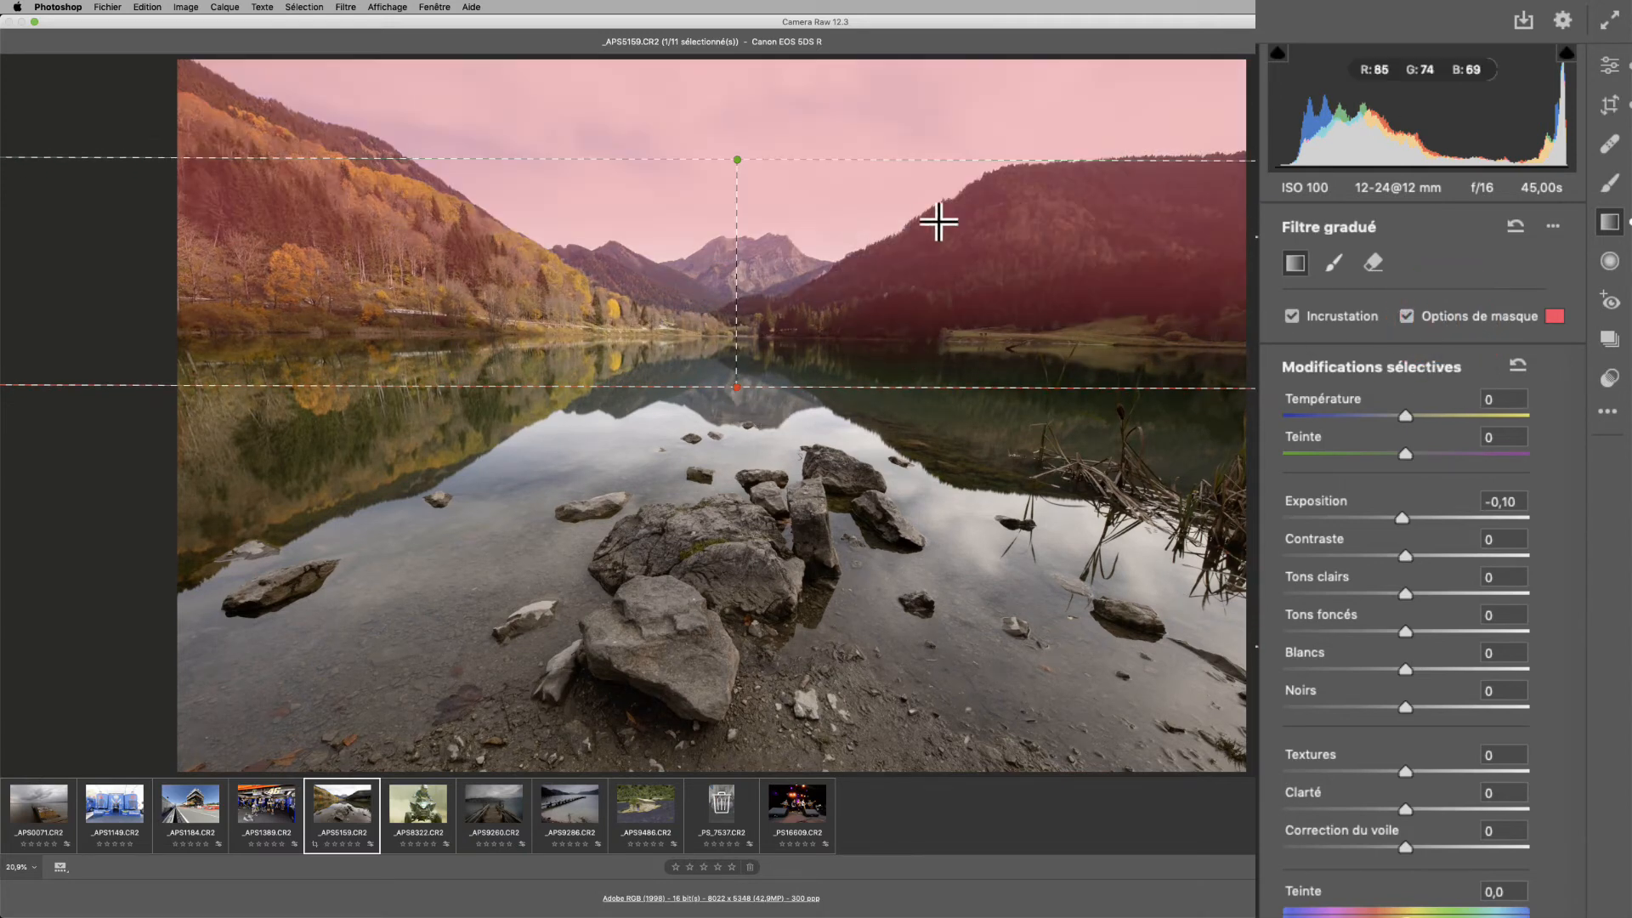
left_click_drag(738, 160, 736, 195)
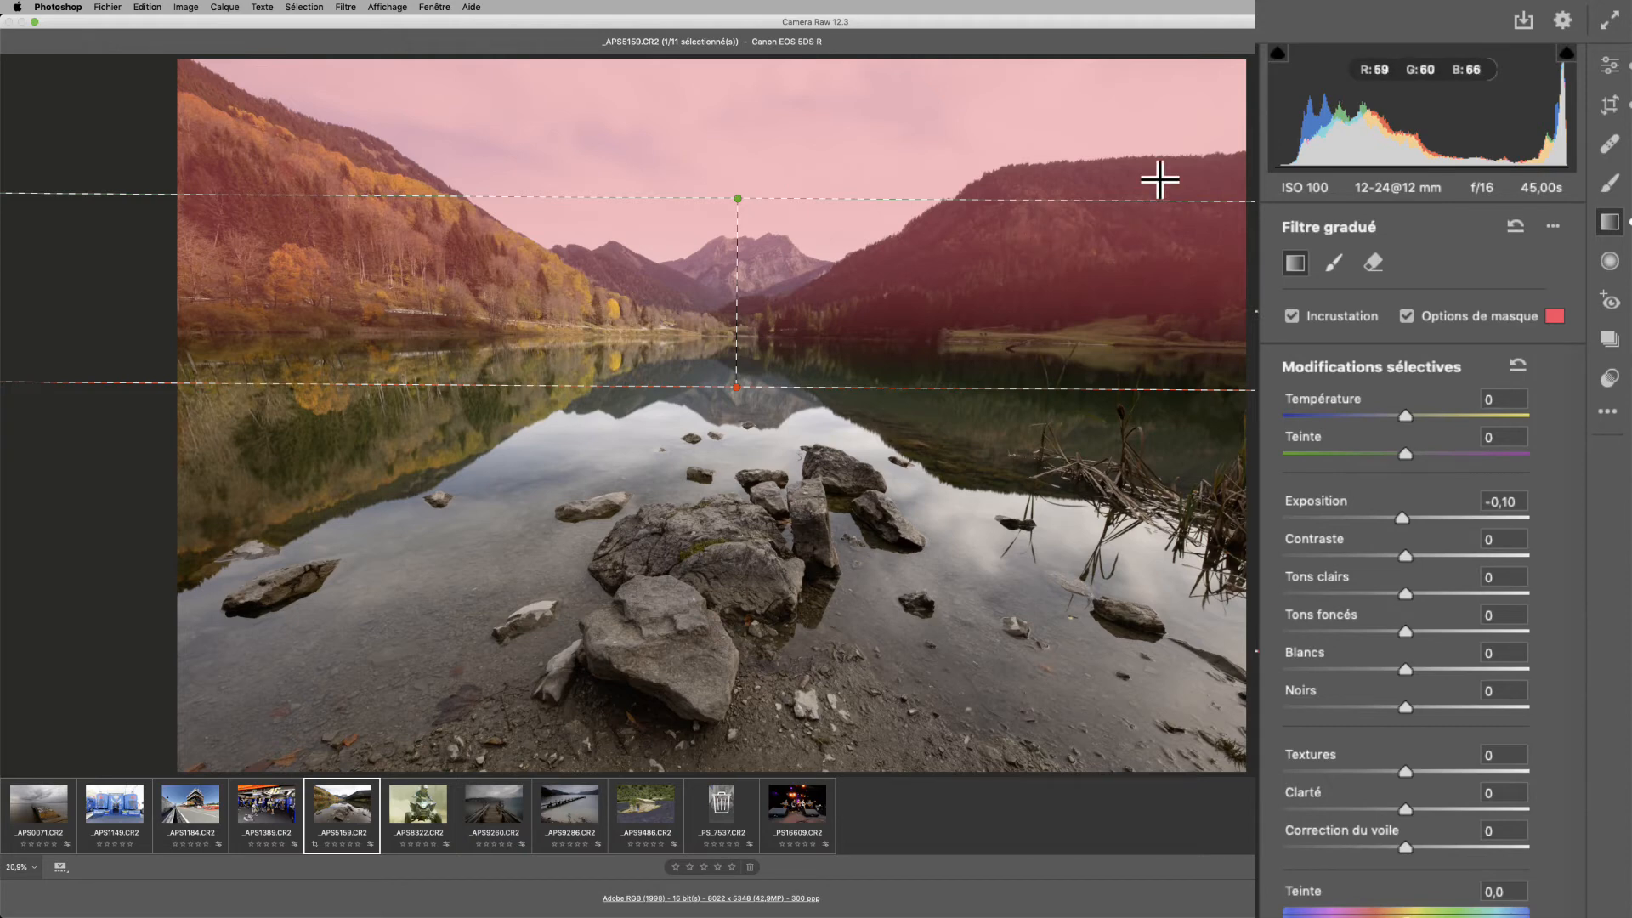
left_click(1441, 317)
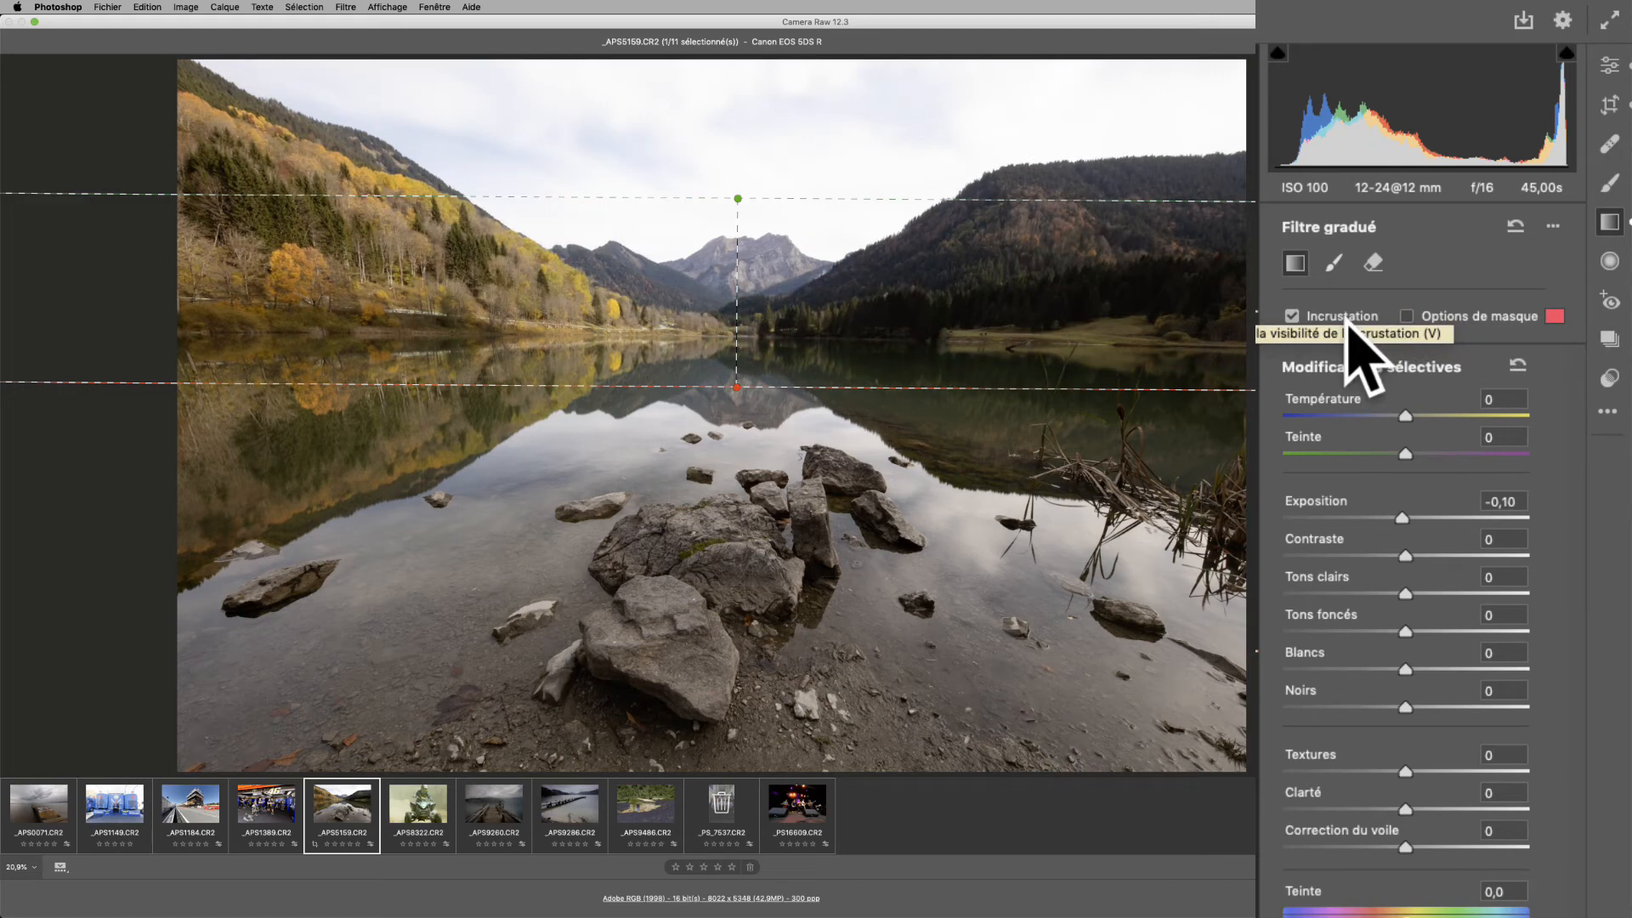
Toggle the graduated filter's Incrustation off and on, and leave it off.
left_click(1346, 319)
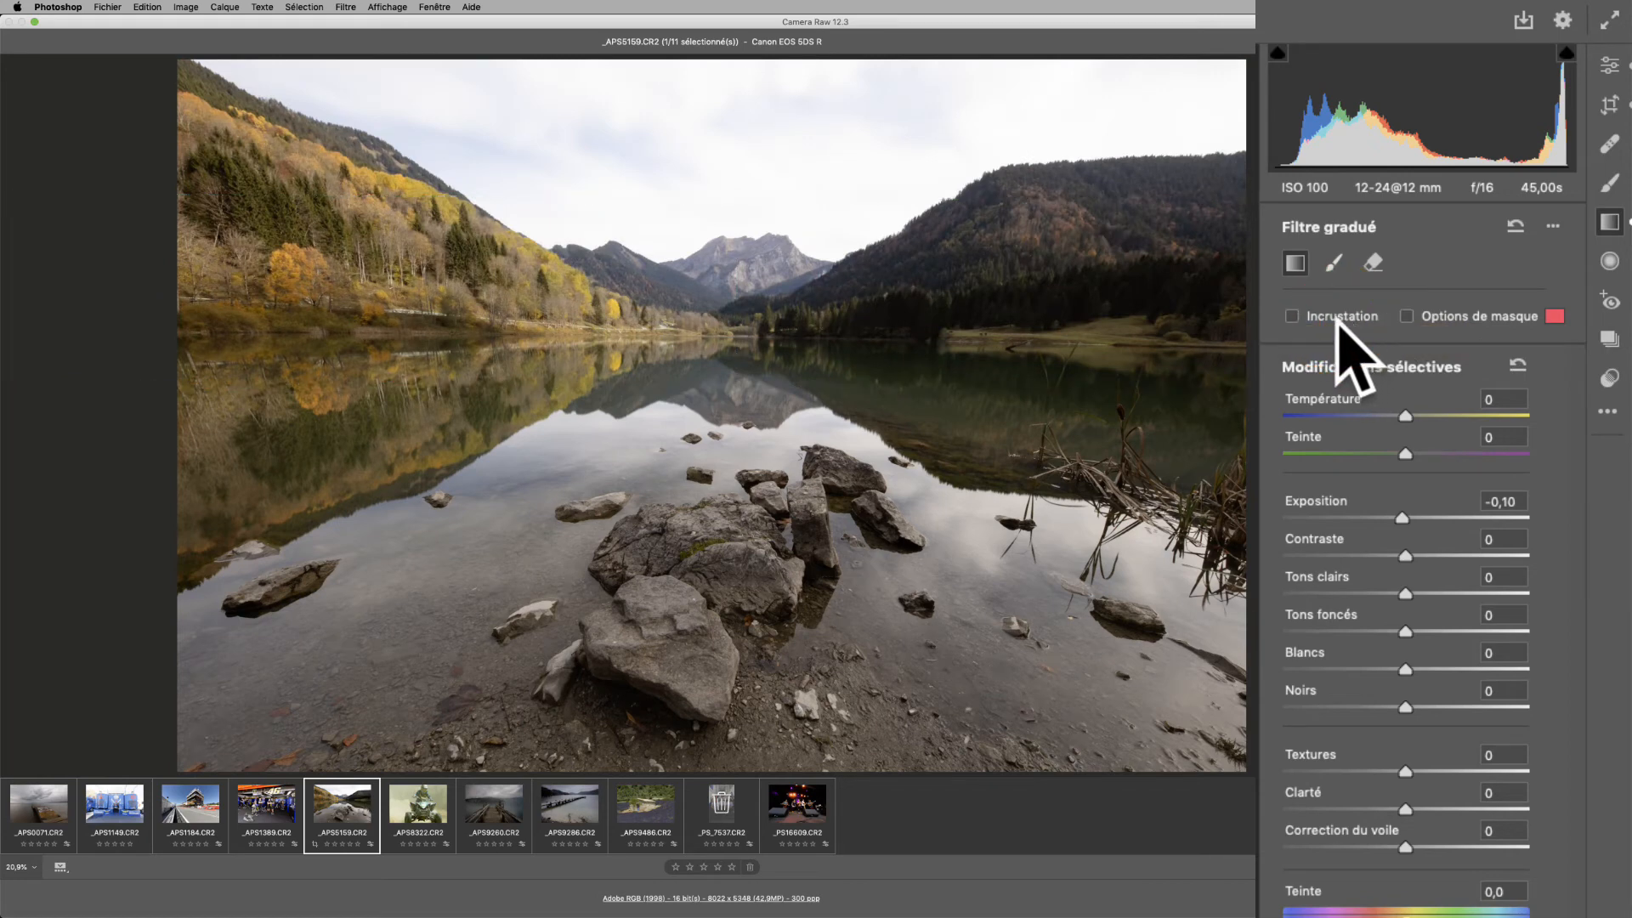
left_click(1334, 321)
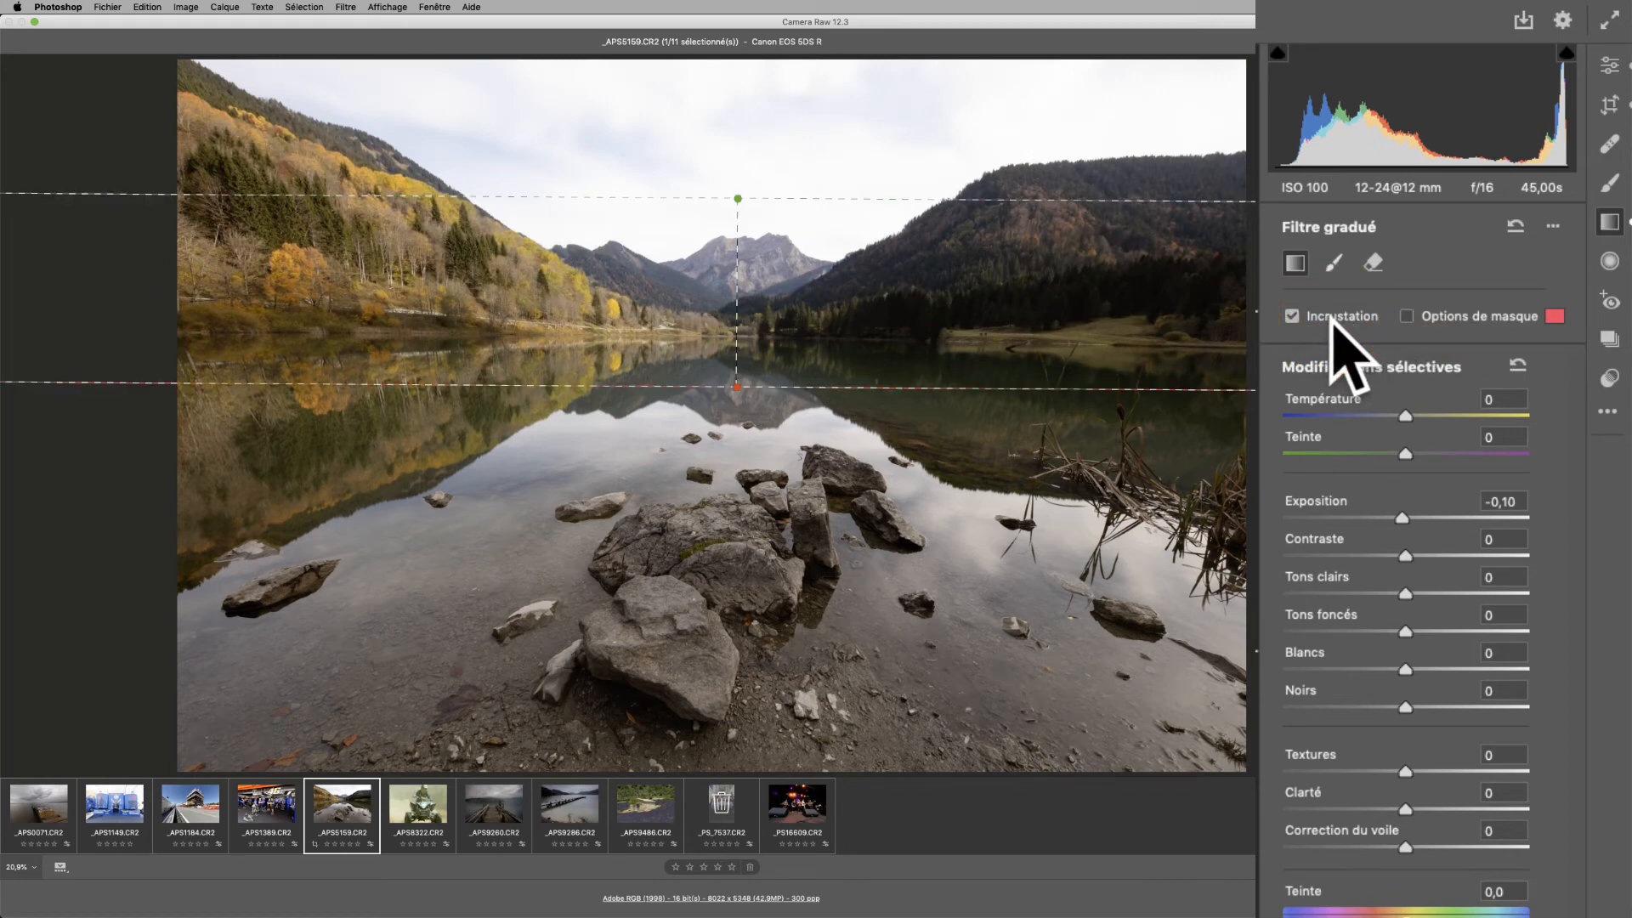
left_click(1334, 320)
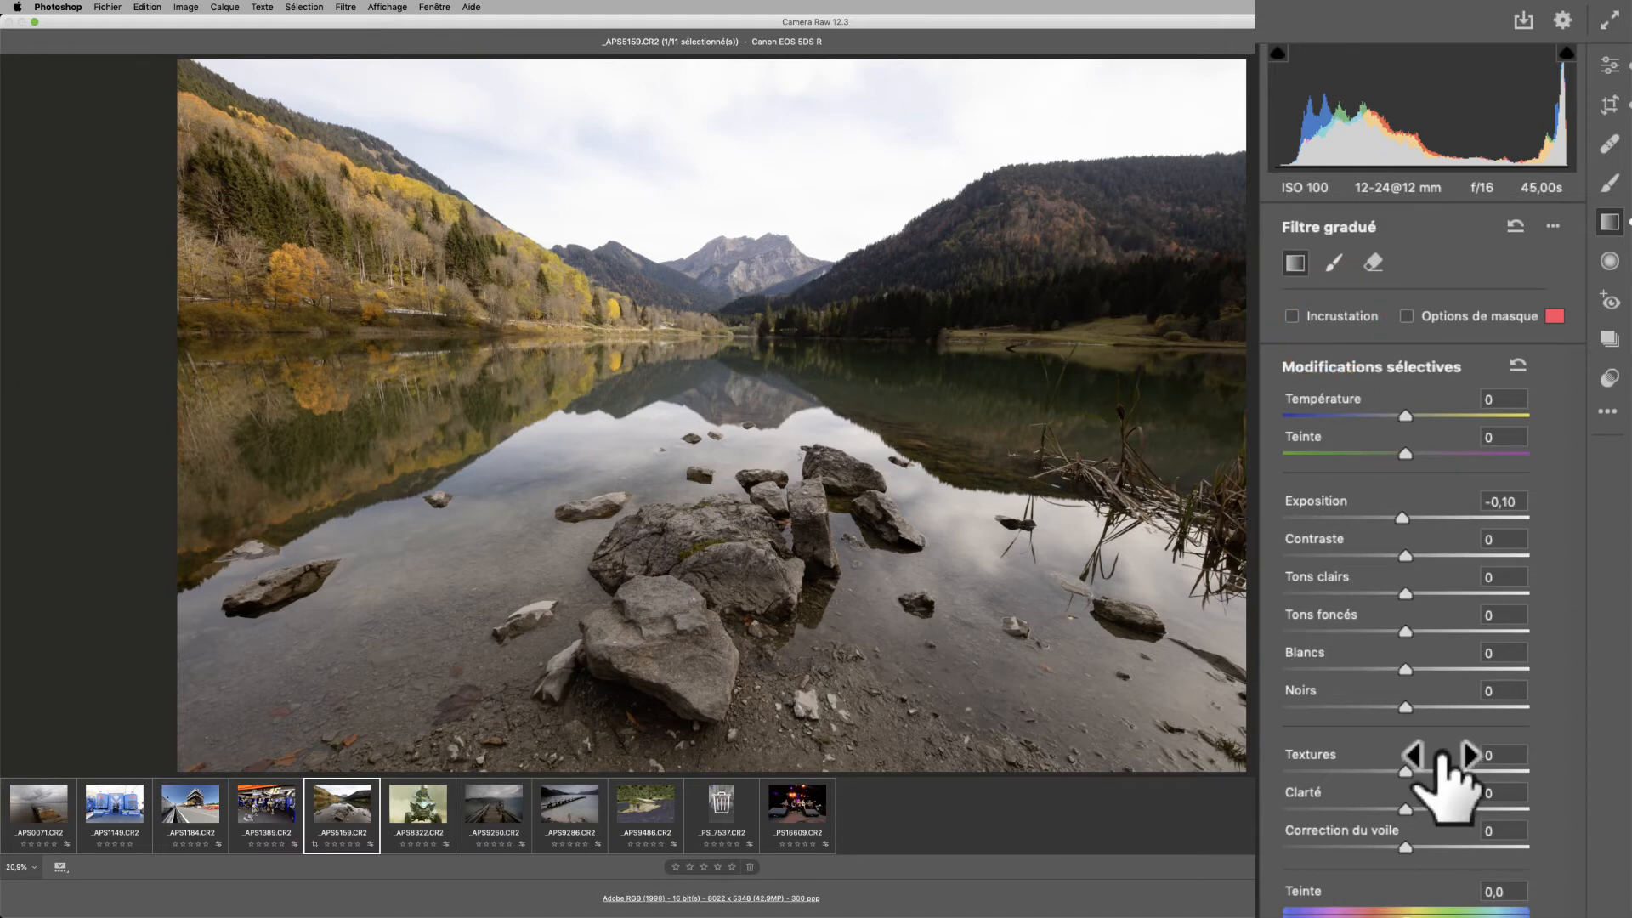
Set the graduated filter's Exposition to -1,90 and erase its darkening from the right-hand hill, the central mountains and the left forested slope.
left_click_drag(1403, 518, 1348, 520)
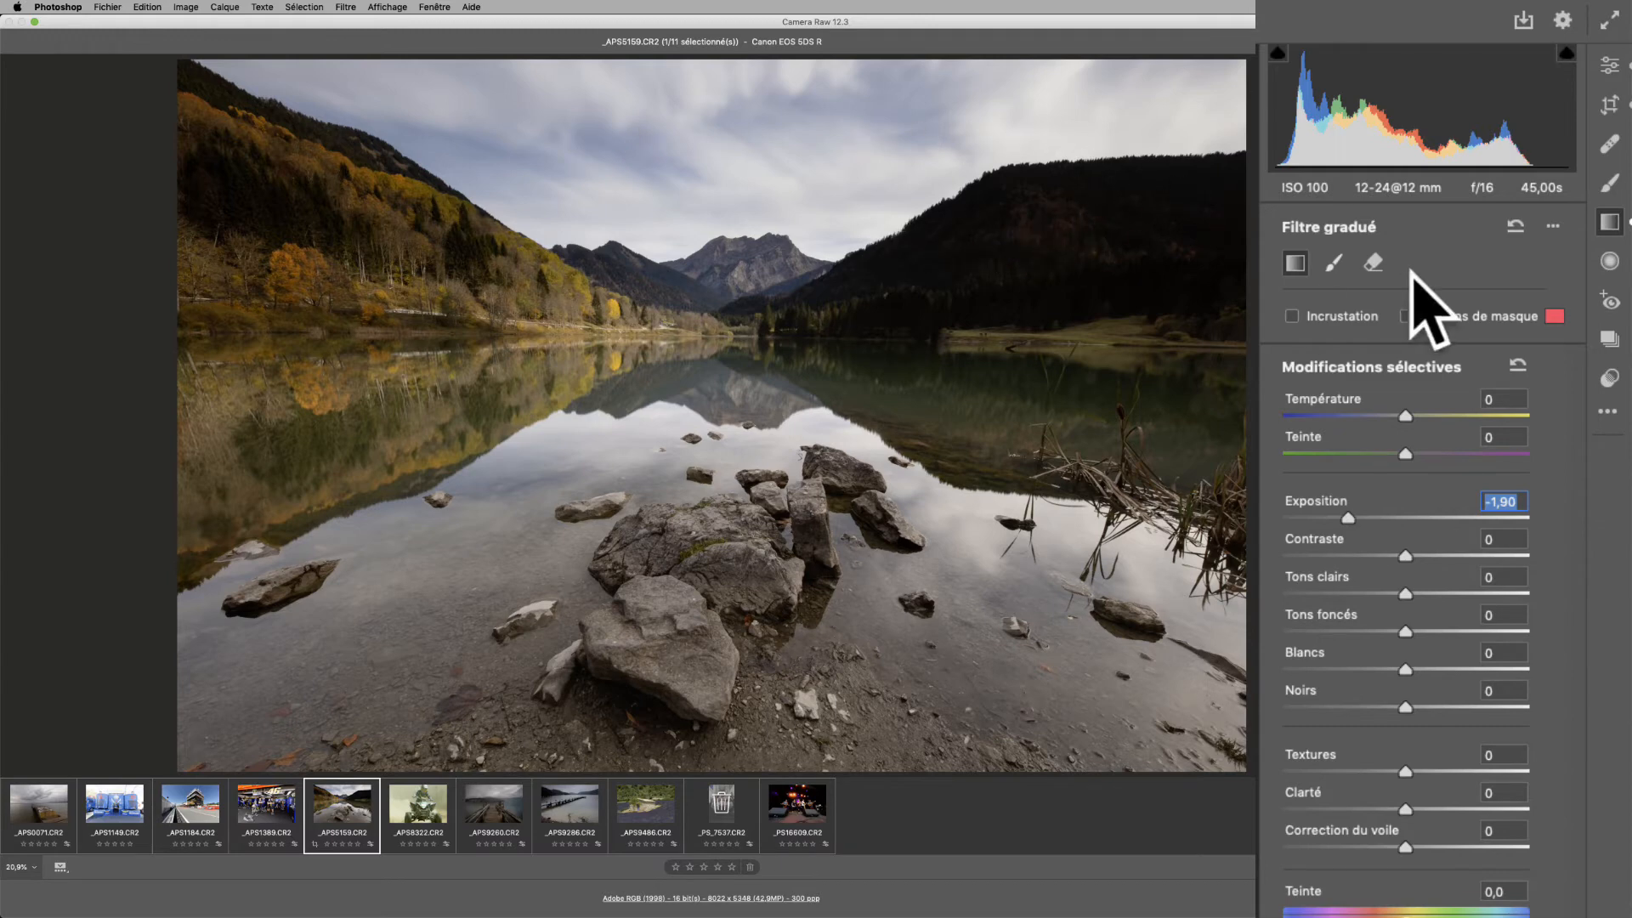
left_click(1372, 264)
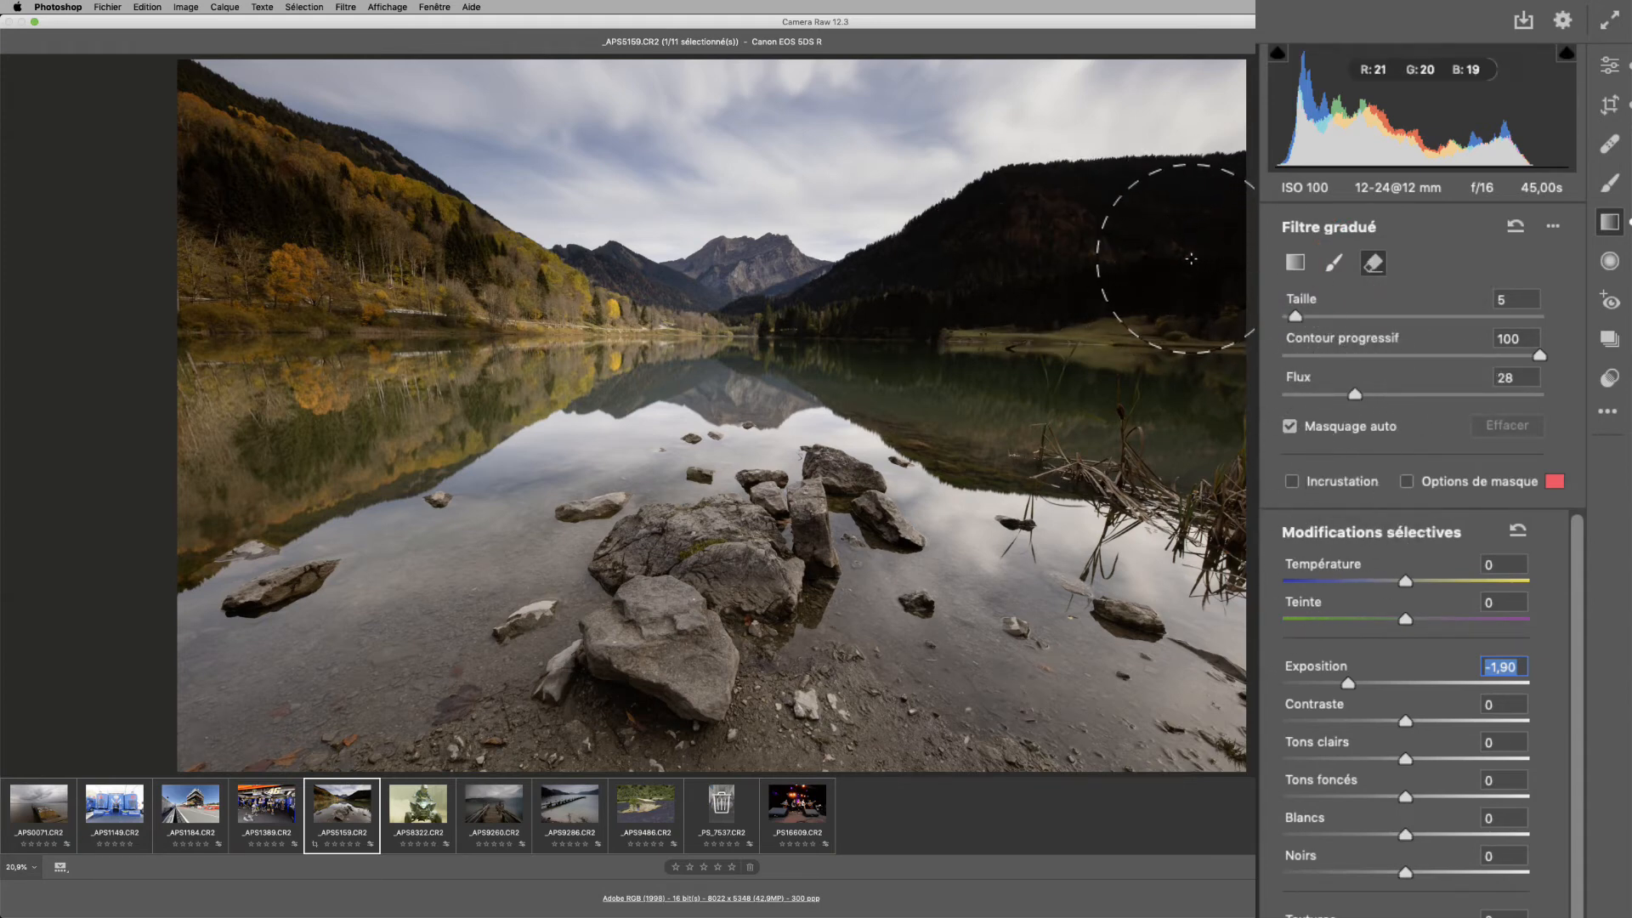
mouse_move(818, 305)
left_mouse_down()
mouse_move(1044, 195)
mouse_move(1168, 190)
mouse_move(1014, 251)
mouse_move(1075, 253)
mouse_move(878, 321)
left_mouse_up()
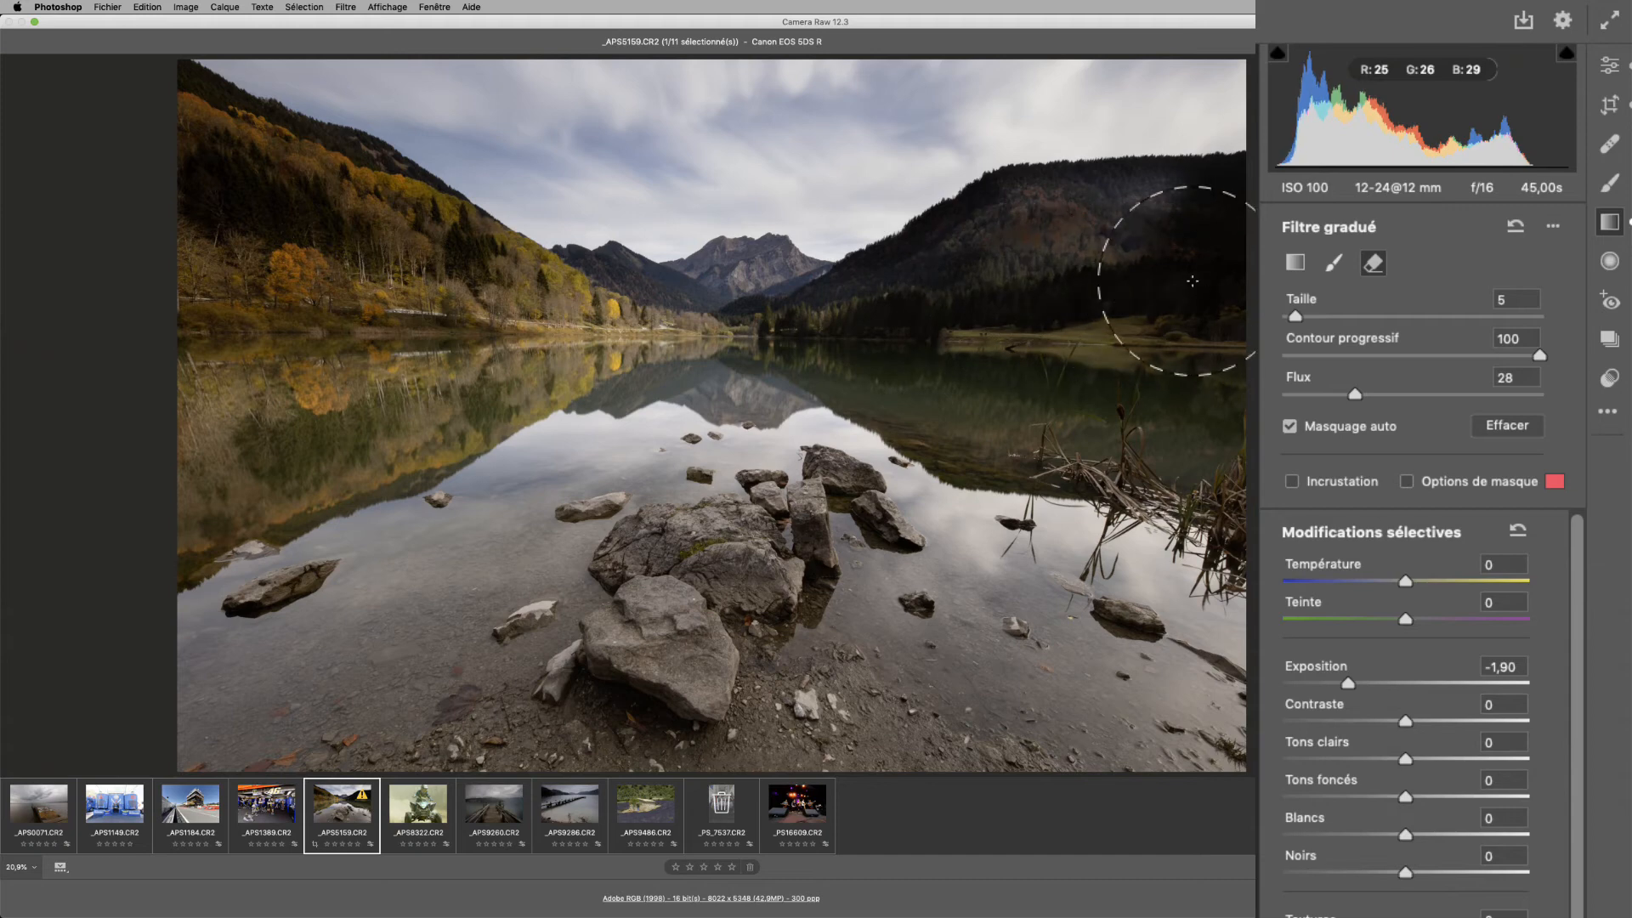
mouse_move(1192, 184)
left_mouse_down()
mouse_move(1027, 188)
mouse_move(787, 306)
mouse_move(747, 255)
left_mouse_up()
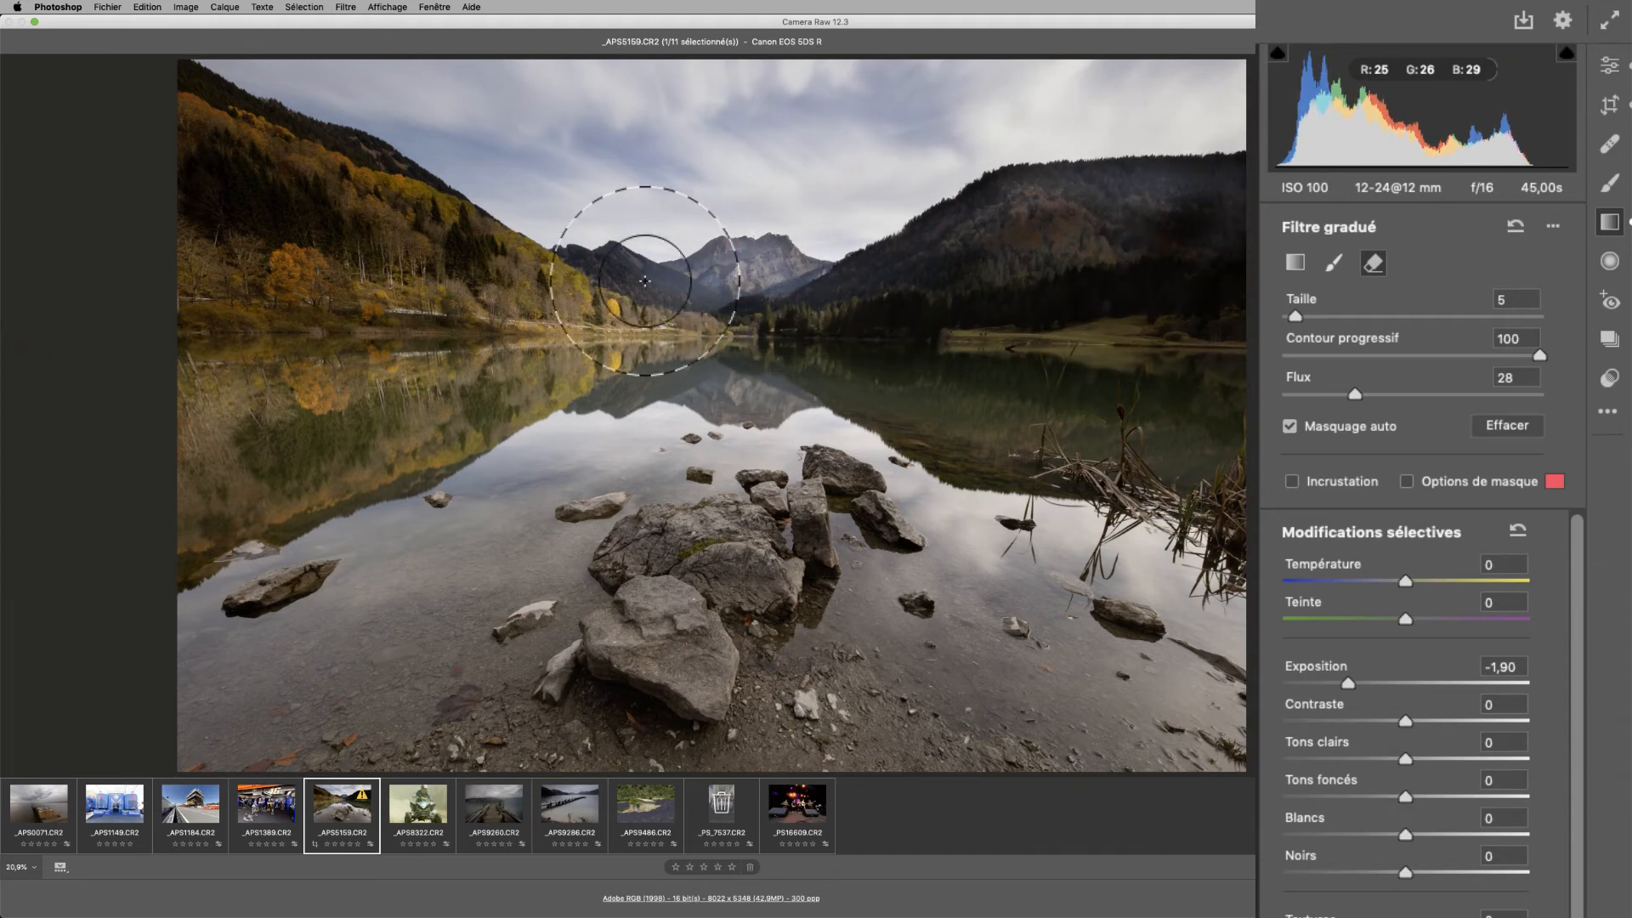
mouse_move(405, 212)
left_mouse_down()
mouse_move(255, 138)
mouse_move(182, 212)
mouse_move(340, 187)
mouse_move(356, 288)
mouse_move(629, 320)
mouse_move(650, 285)
mouse_move(503, 265)
mouse_move(290, 138)
mouse_move(234, 210)
left_mouse_up()
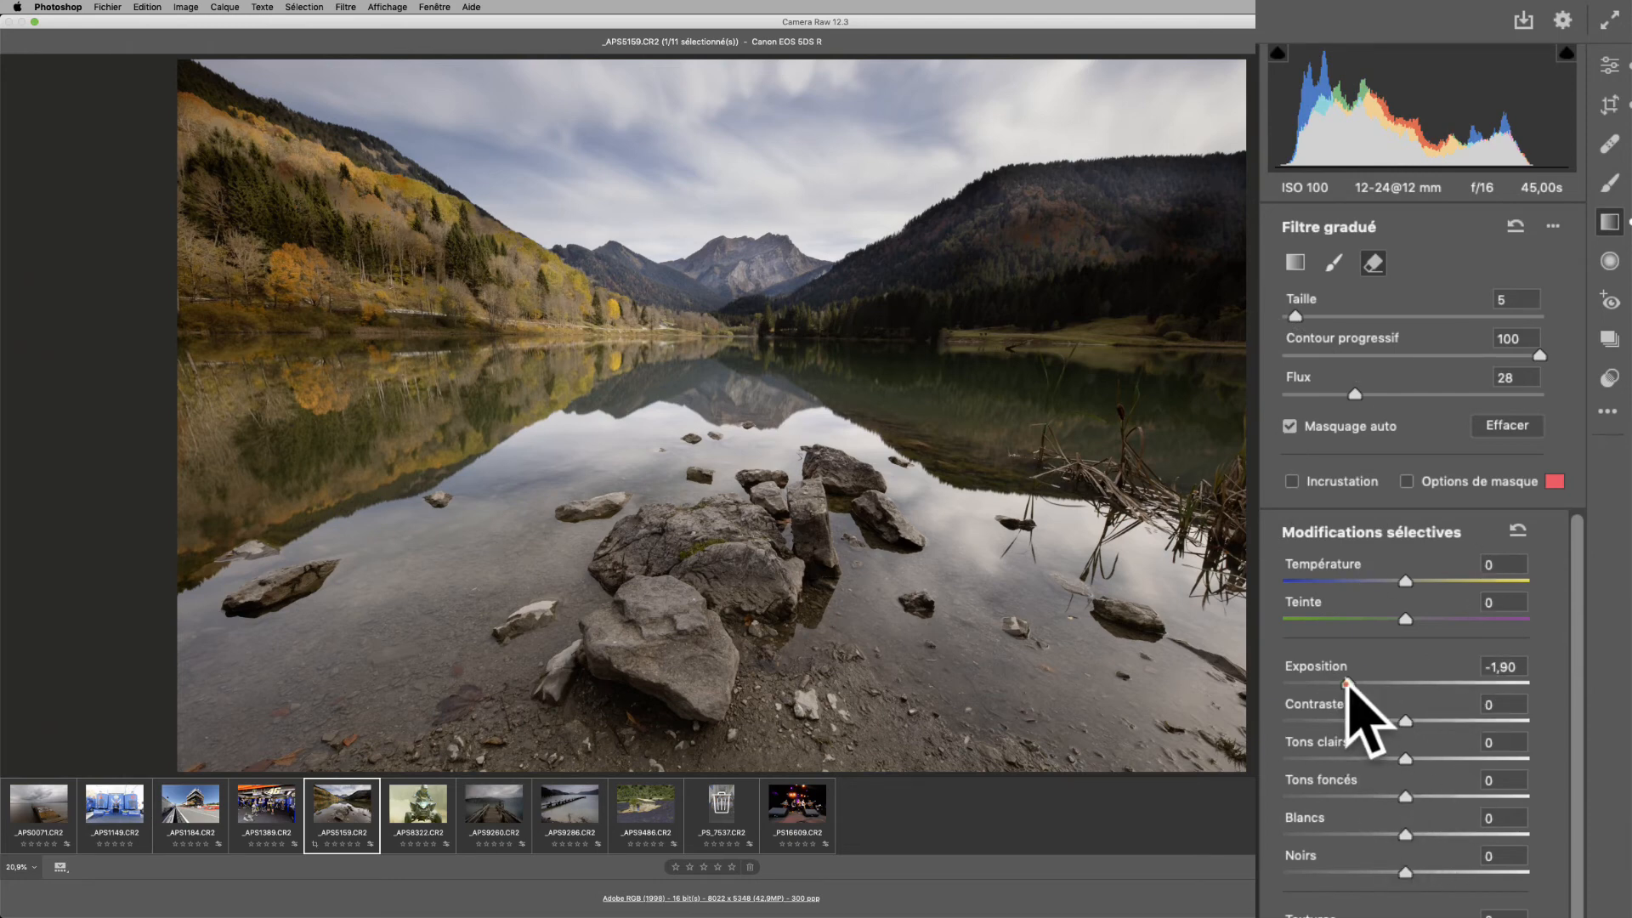
mouse_move(1348, 685)
left_mouse_down()
mouse_move(1267, 693)
mouse_move(1360, 699)
left_mouse_up()
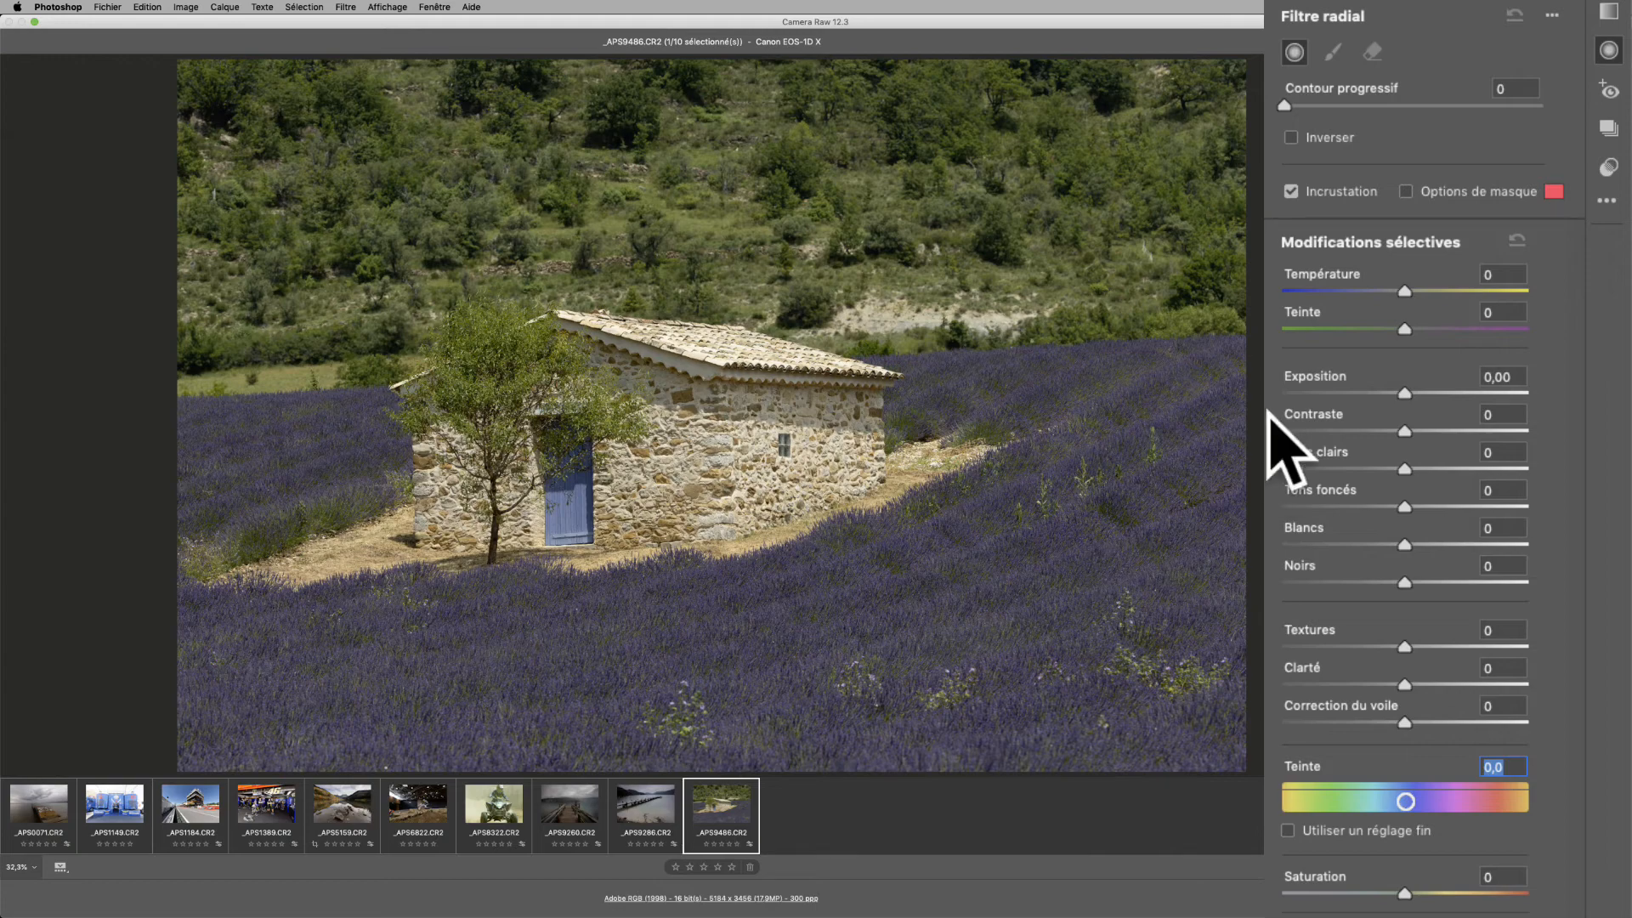
Draw a circular radial filter centred on the blue door, covering the tree, with its mask colour shown and Contour progressif at 0.
left_click(1610, 51)
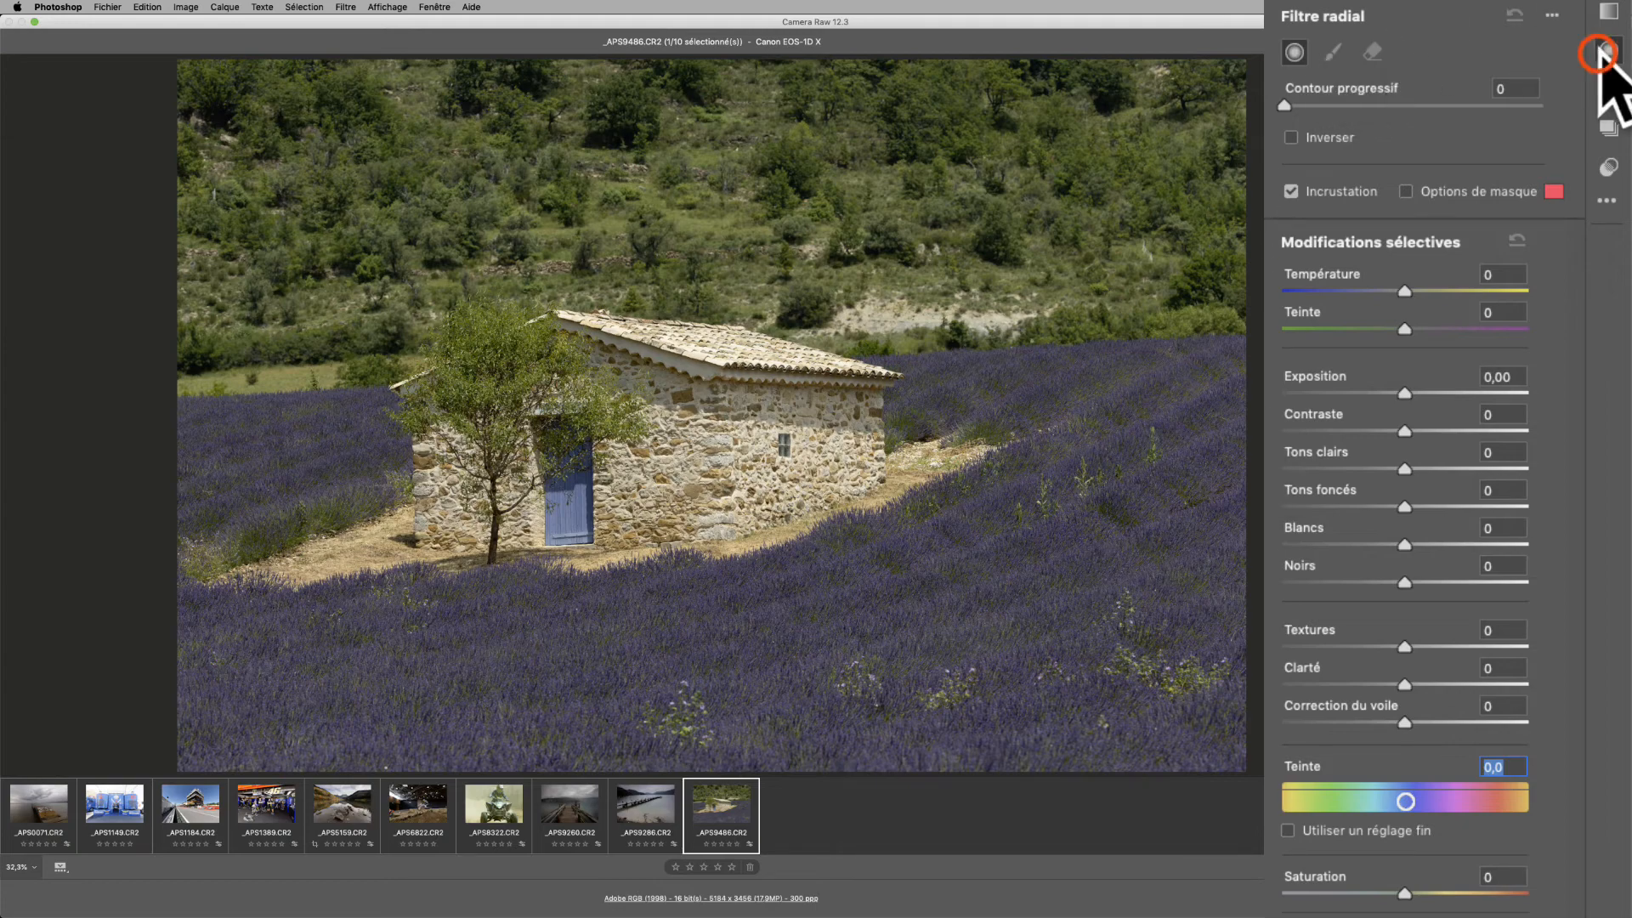
left_click_drag(574, 463, 459, 608)
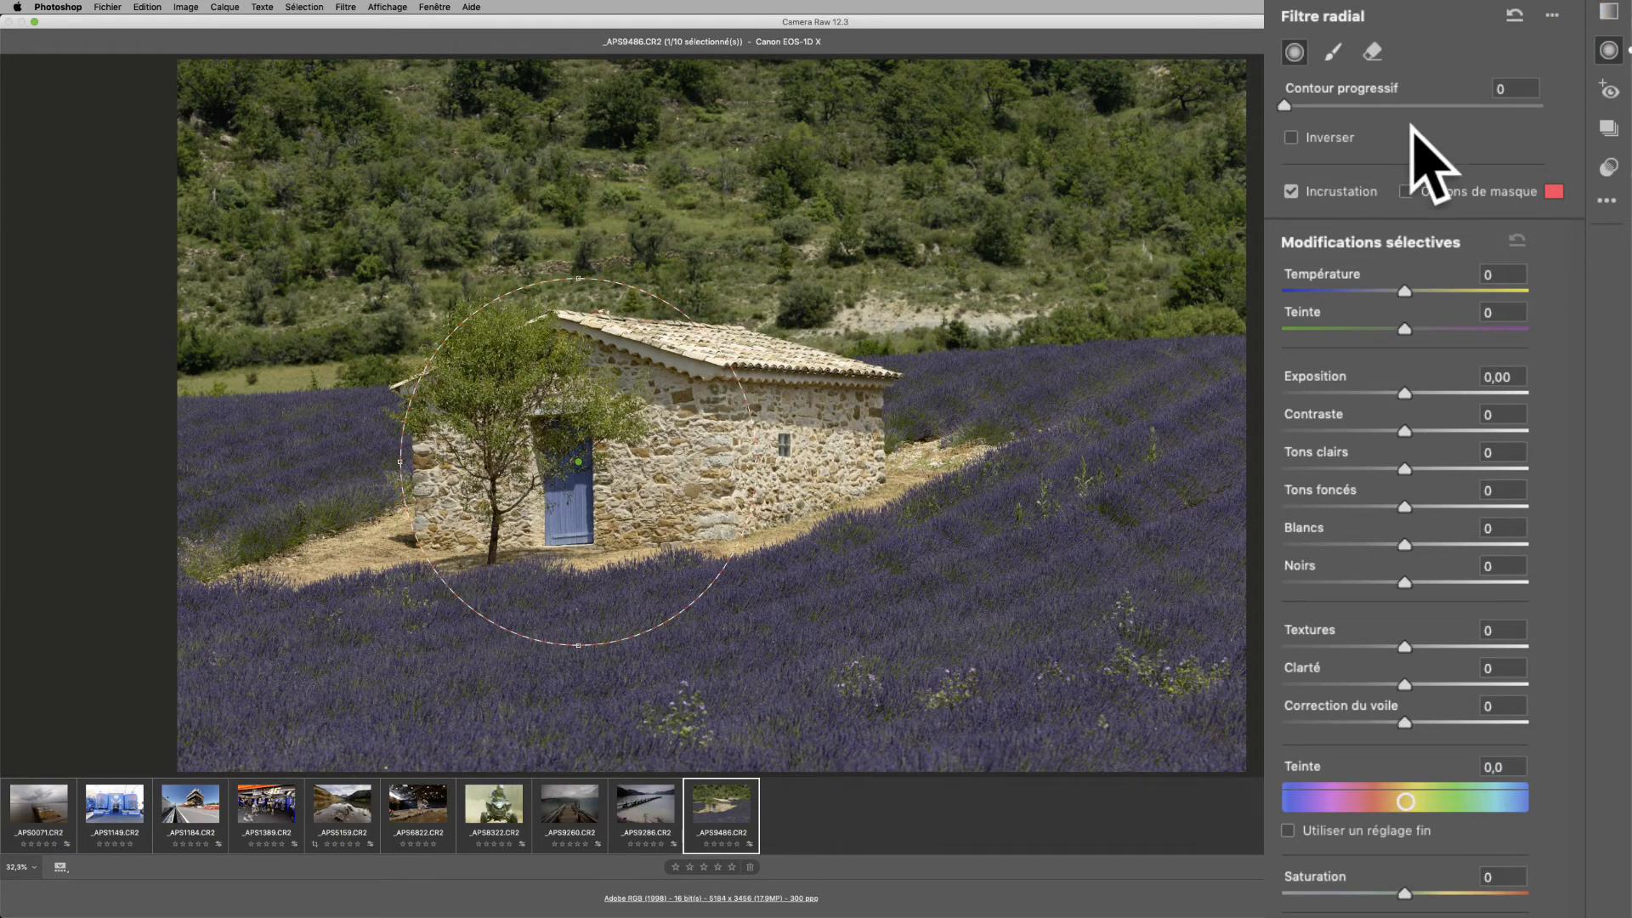
left_click(1461, 193)
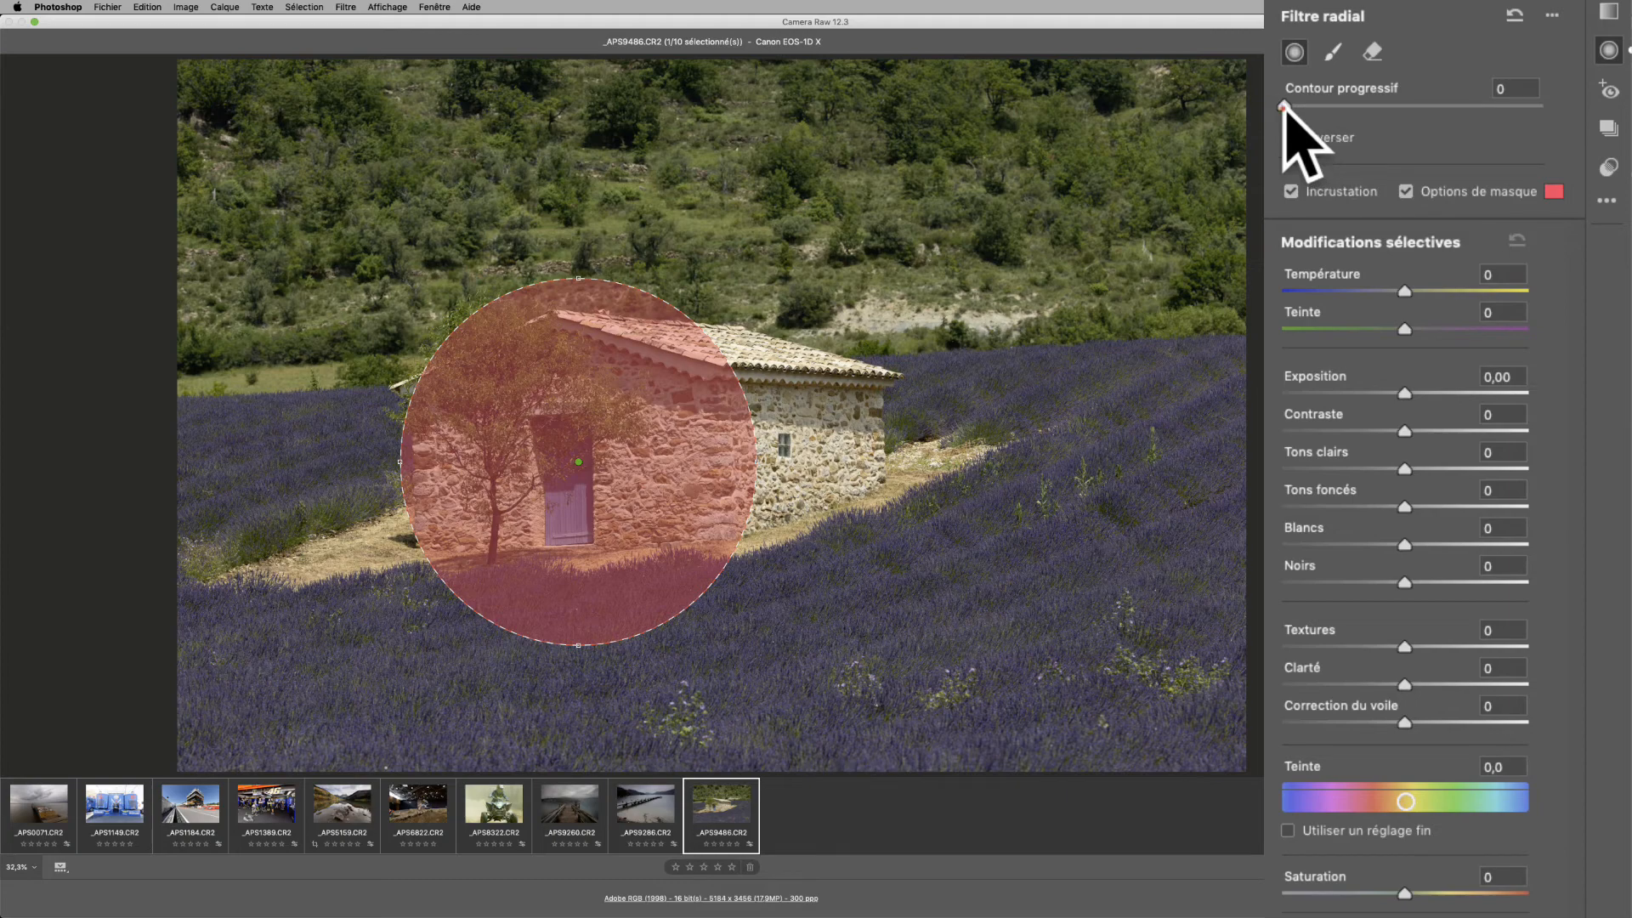
mouse_move(1283, 105)
left_mouse_down()
mouse_move(1561, 109)
mouse_move(1285, 106)
left_mouse_up()
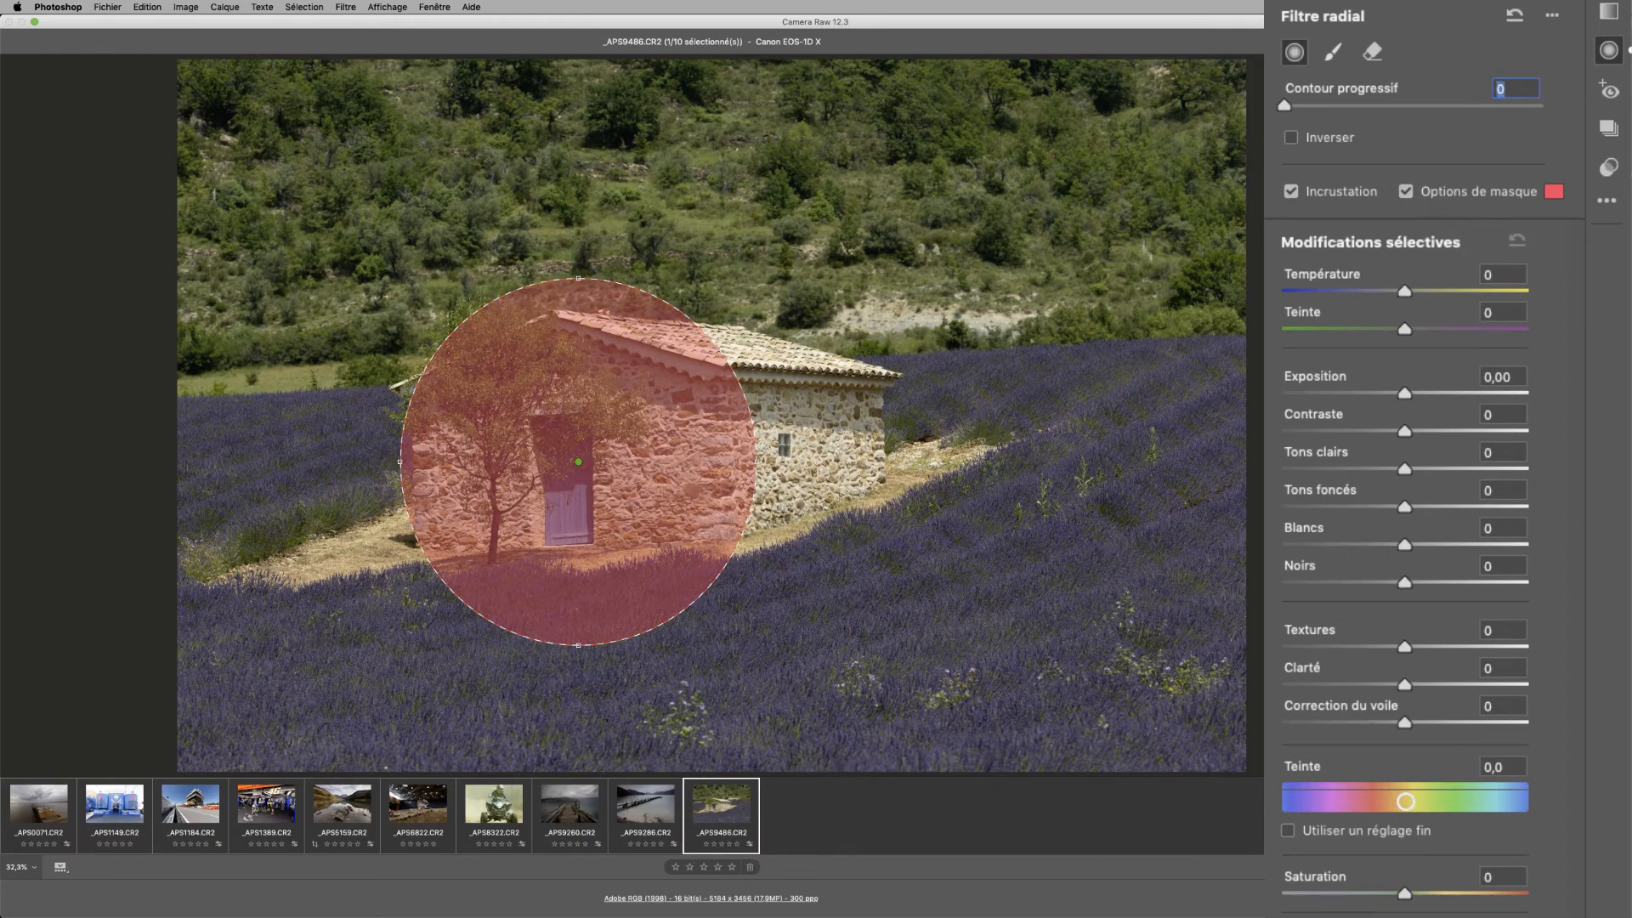
Turn the radial filter's Inverser option on and off twice to compare the outside and inside masks, leaving it off.
left_click(1292, 139)
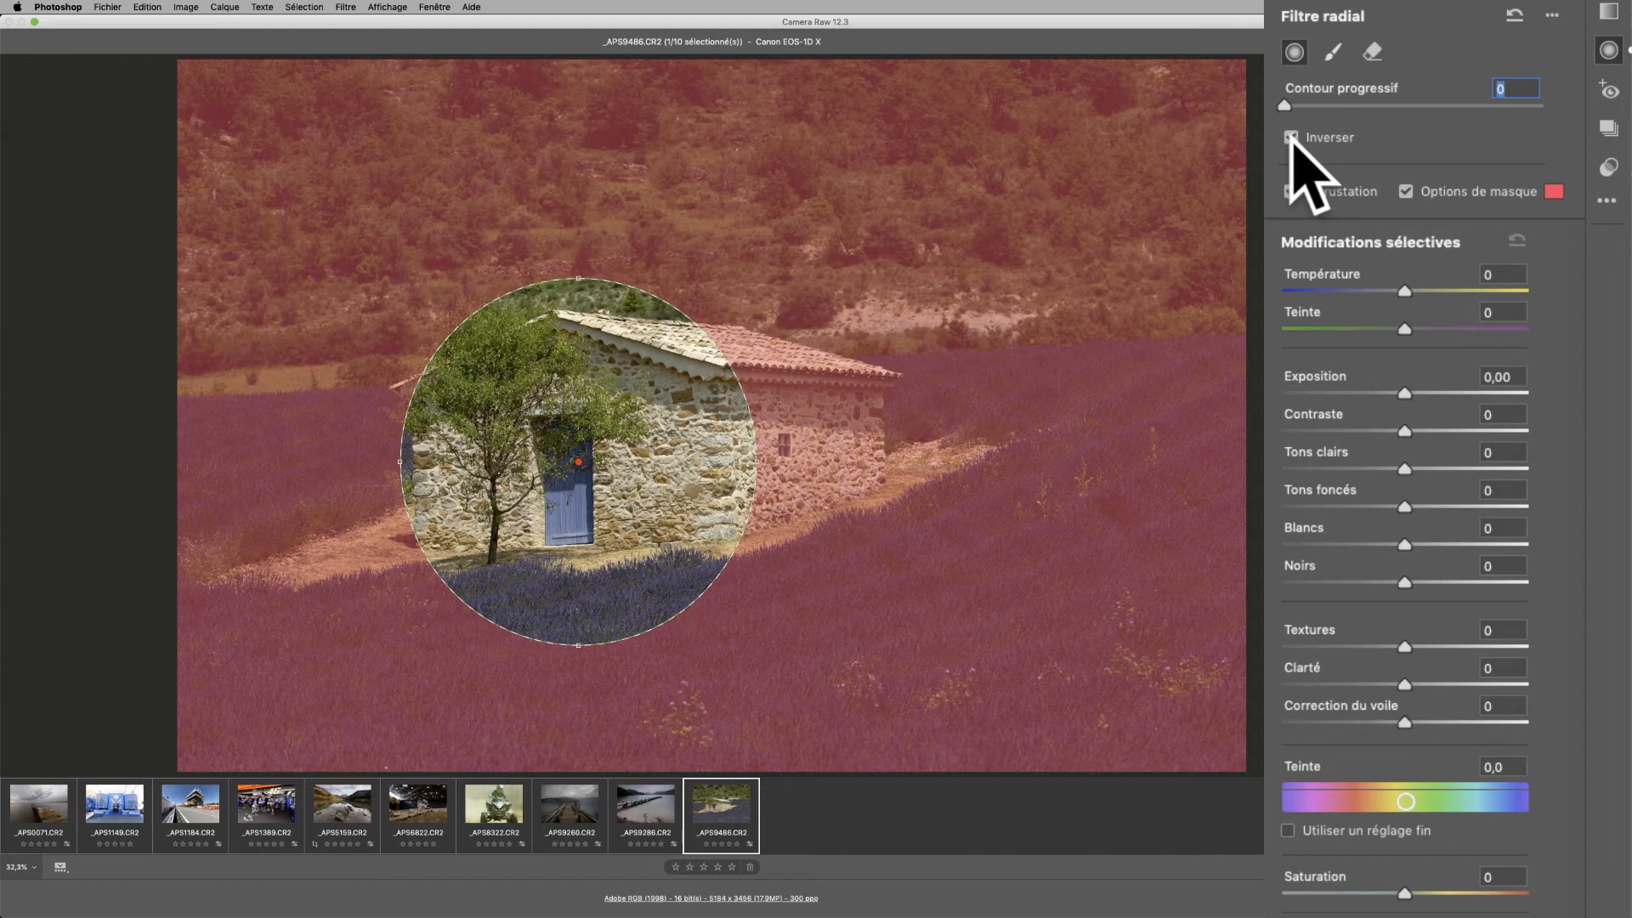
left_click(1292, 138)
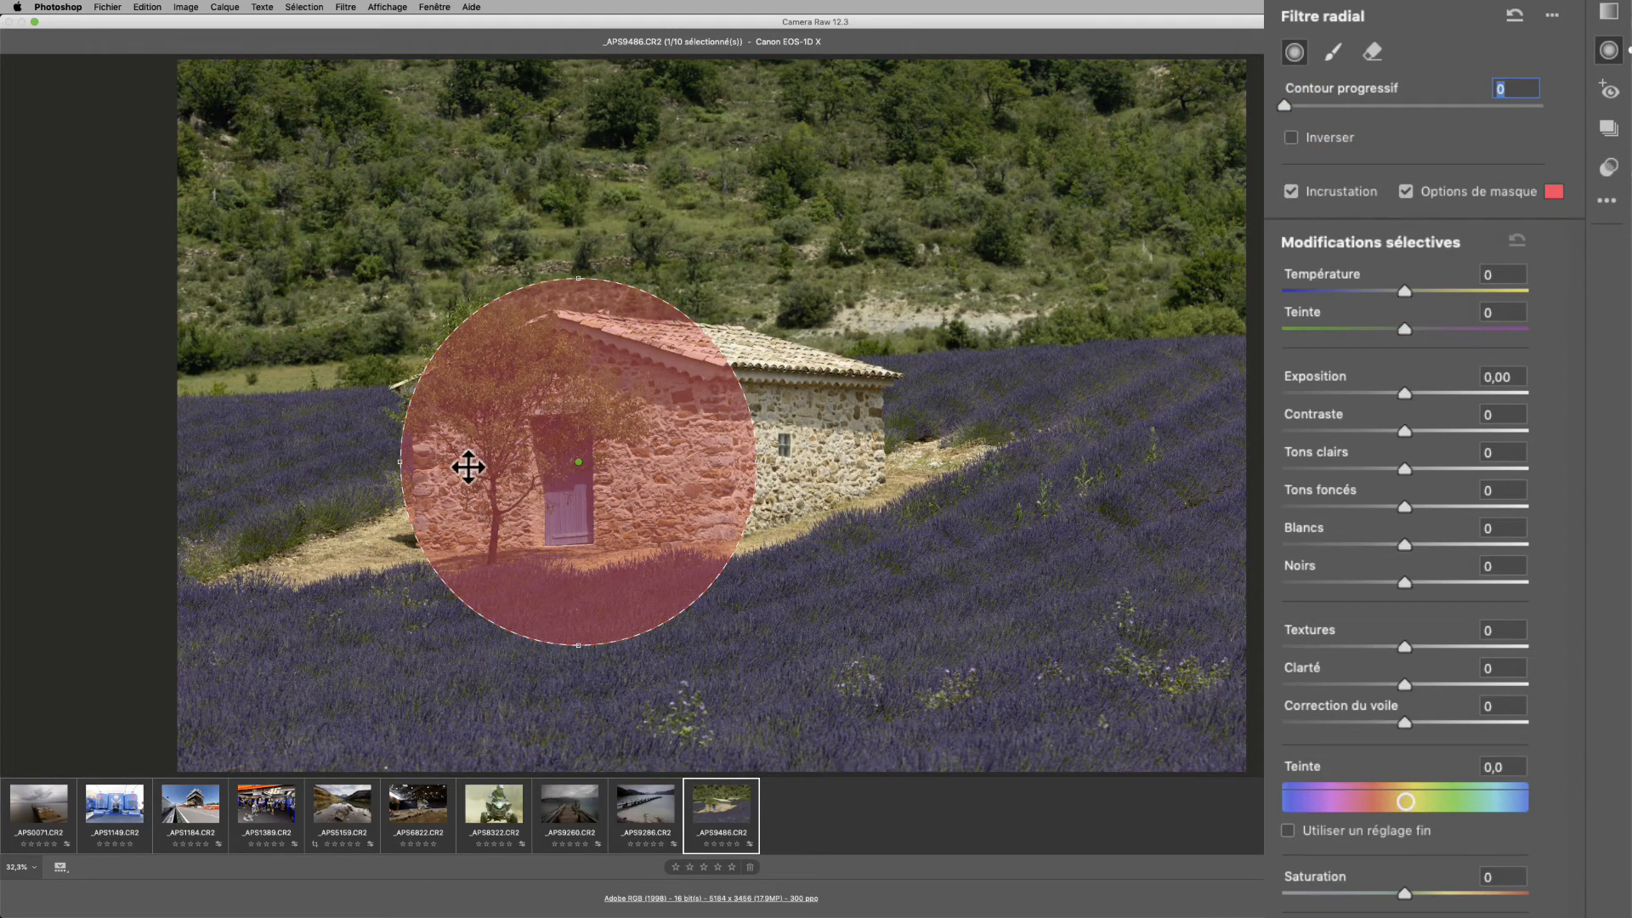
left_click(1318, 141)
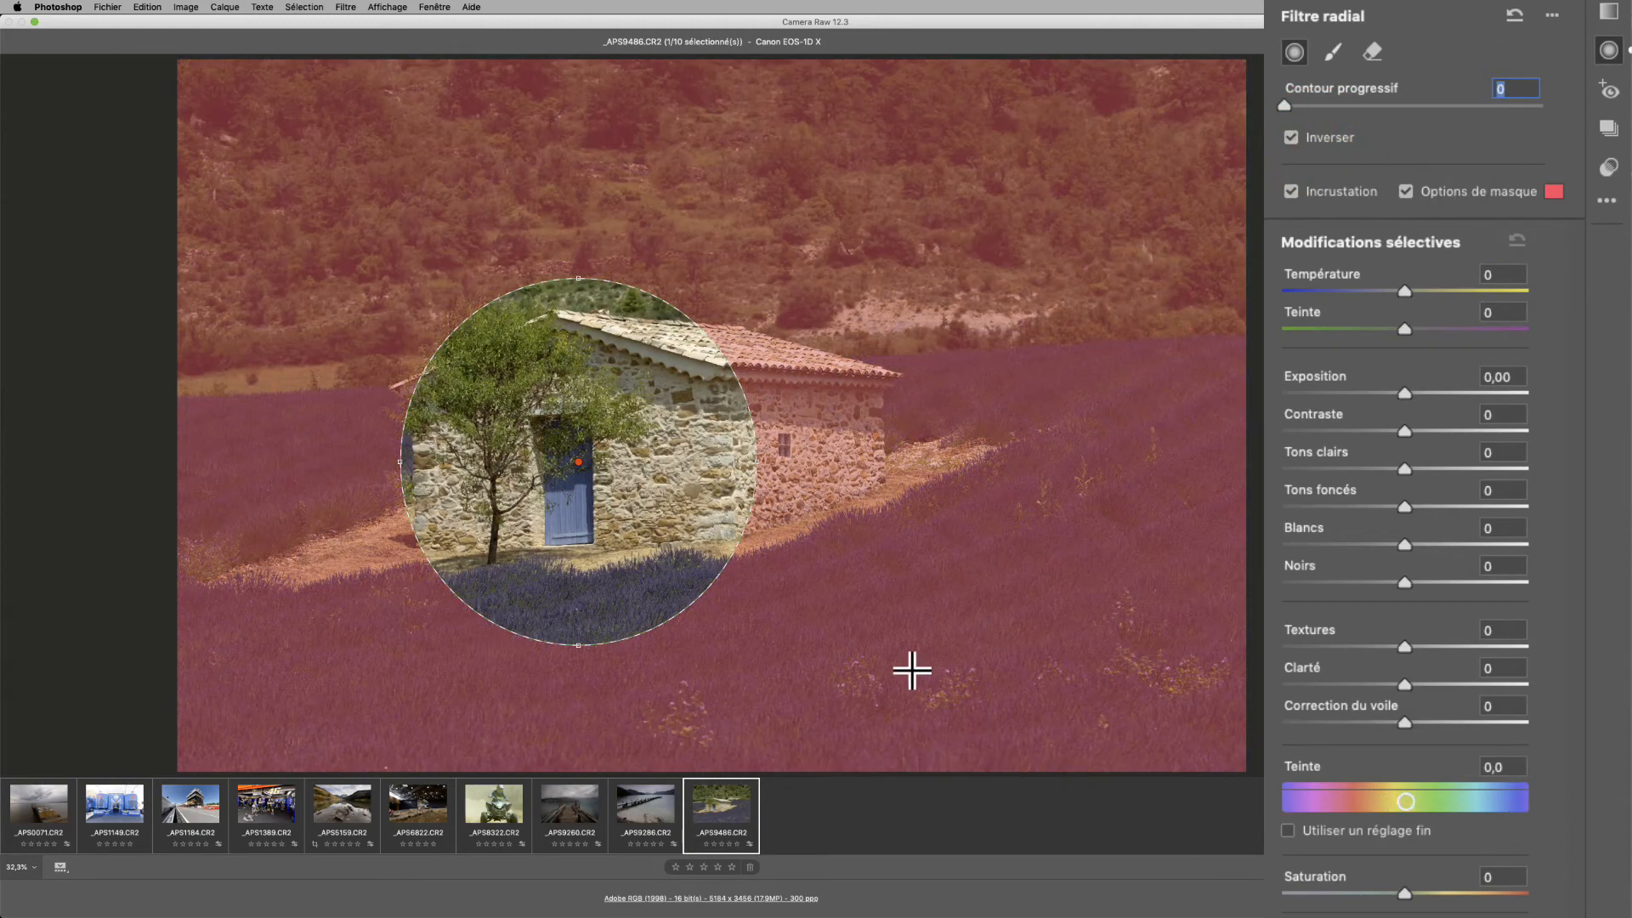
left_click(1291, 138)
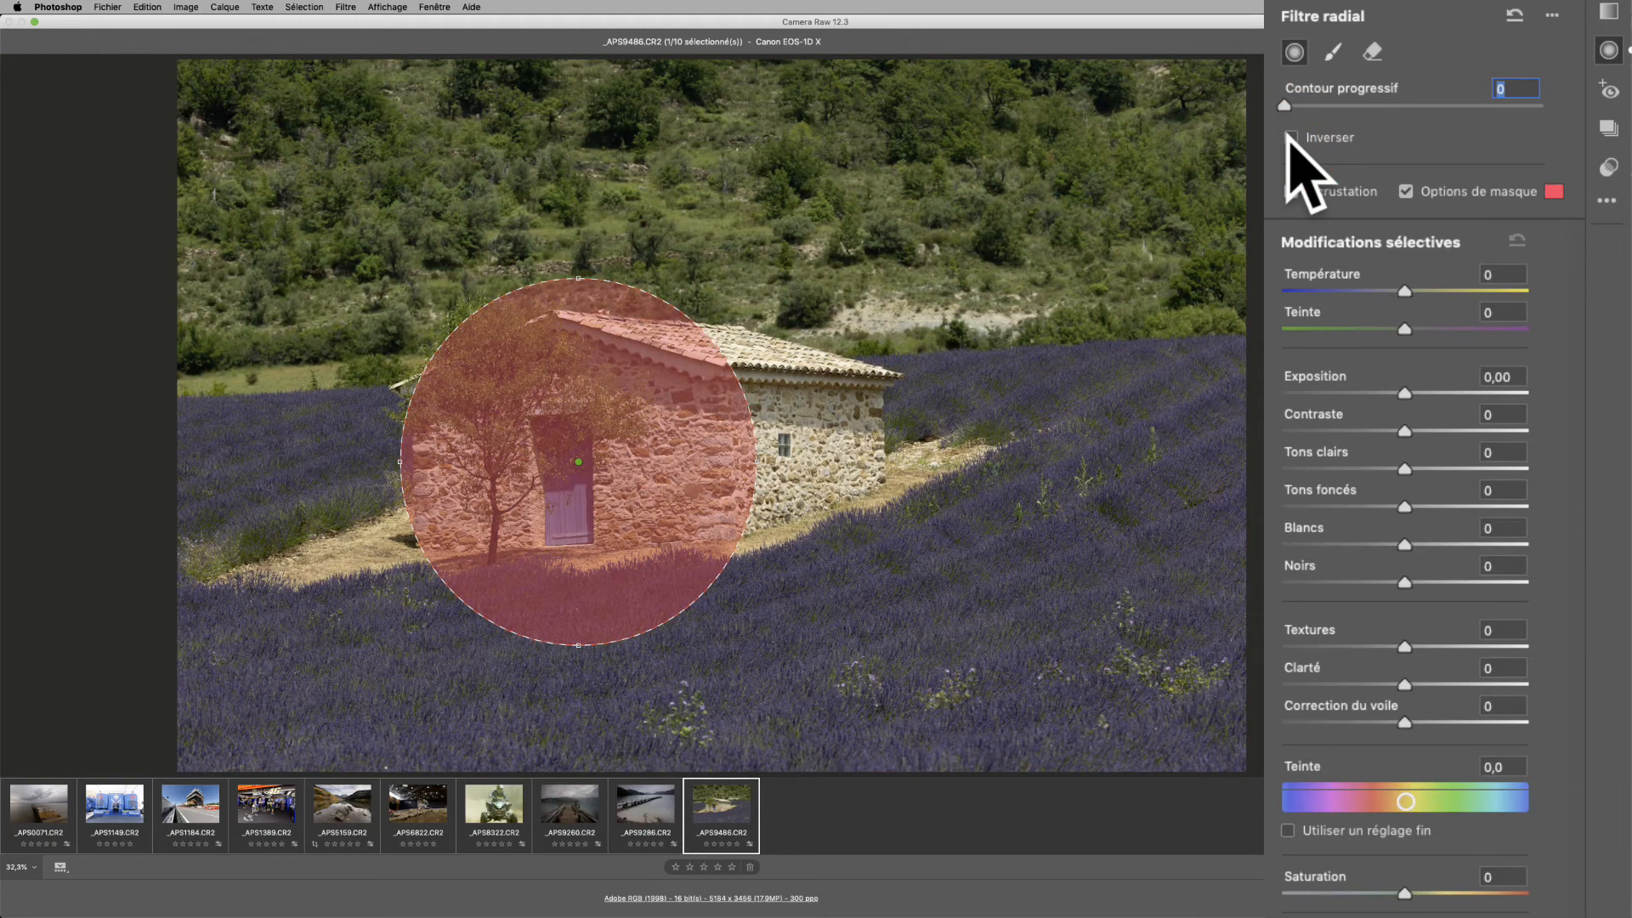
Hide the radial filter's mask colour and set its Teinte to -135,7, with Contour progressif at 0.
left_click(1450, 194)
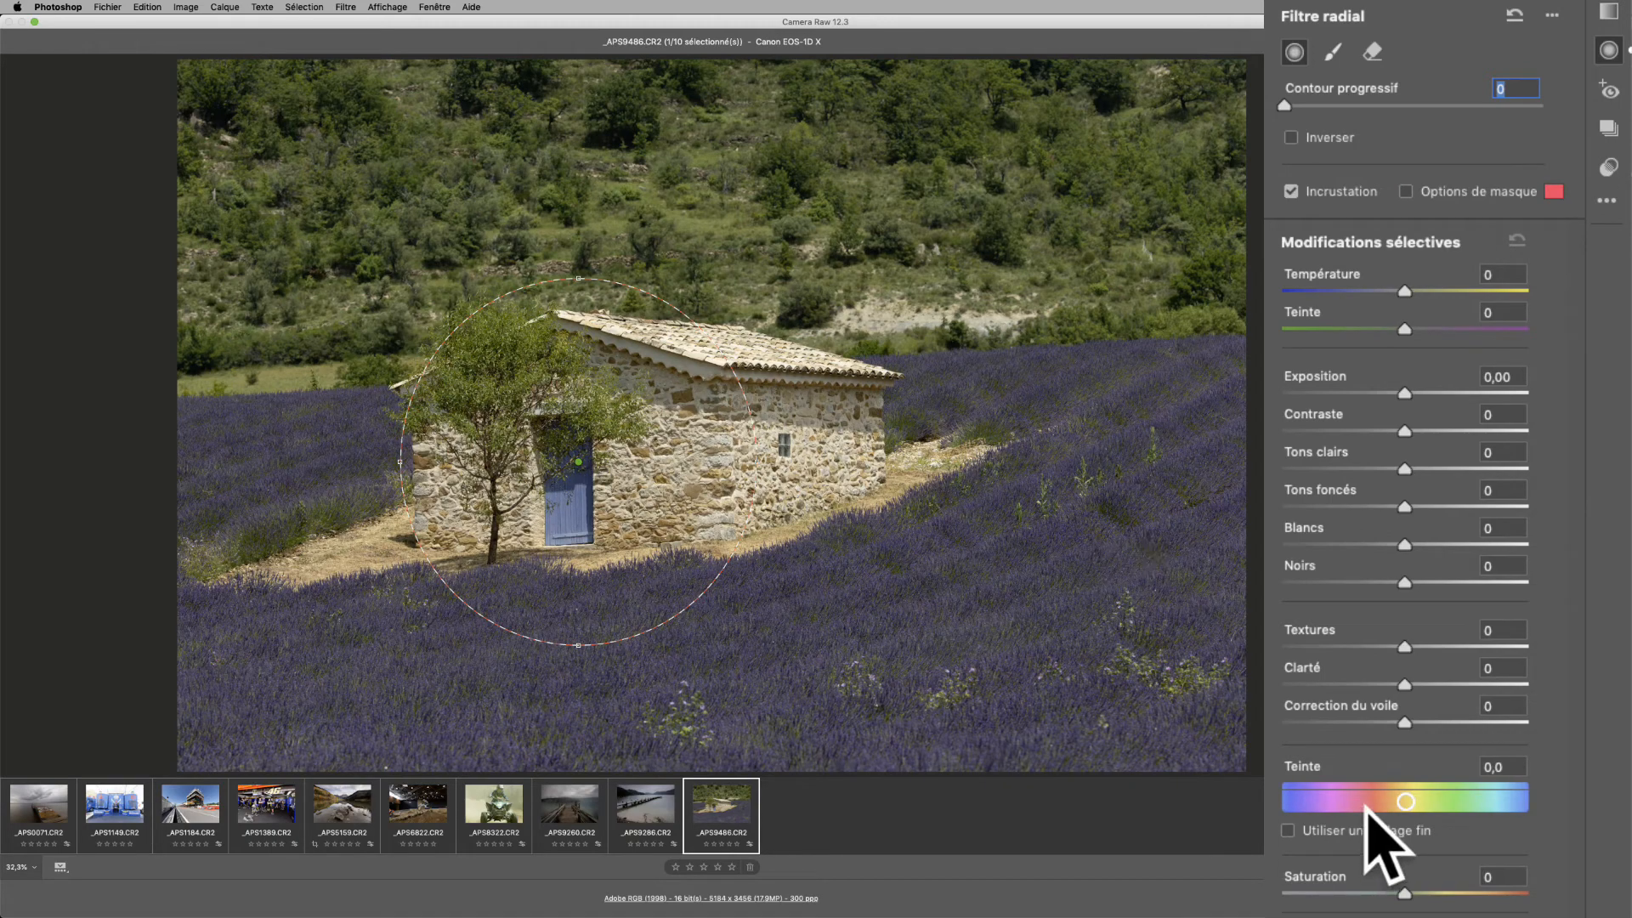
left_click(1407, 801)
left_click_drag(1407, 800, 1310, 801)
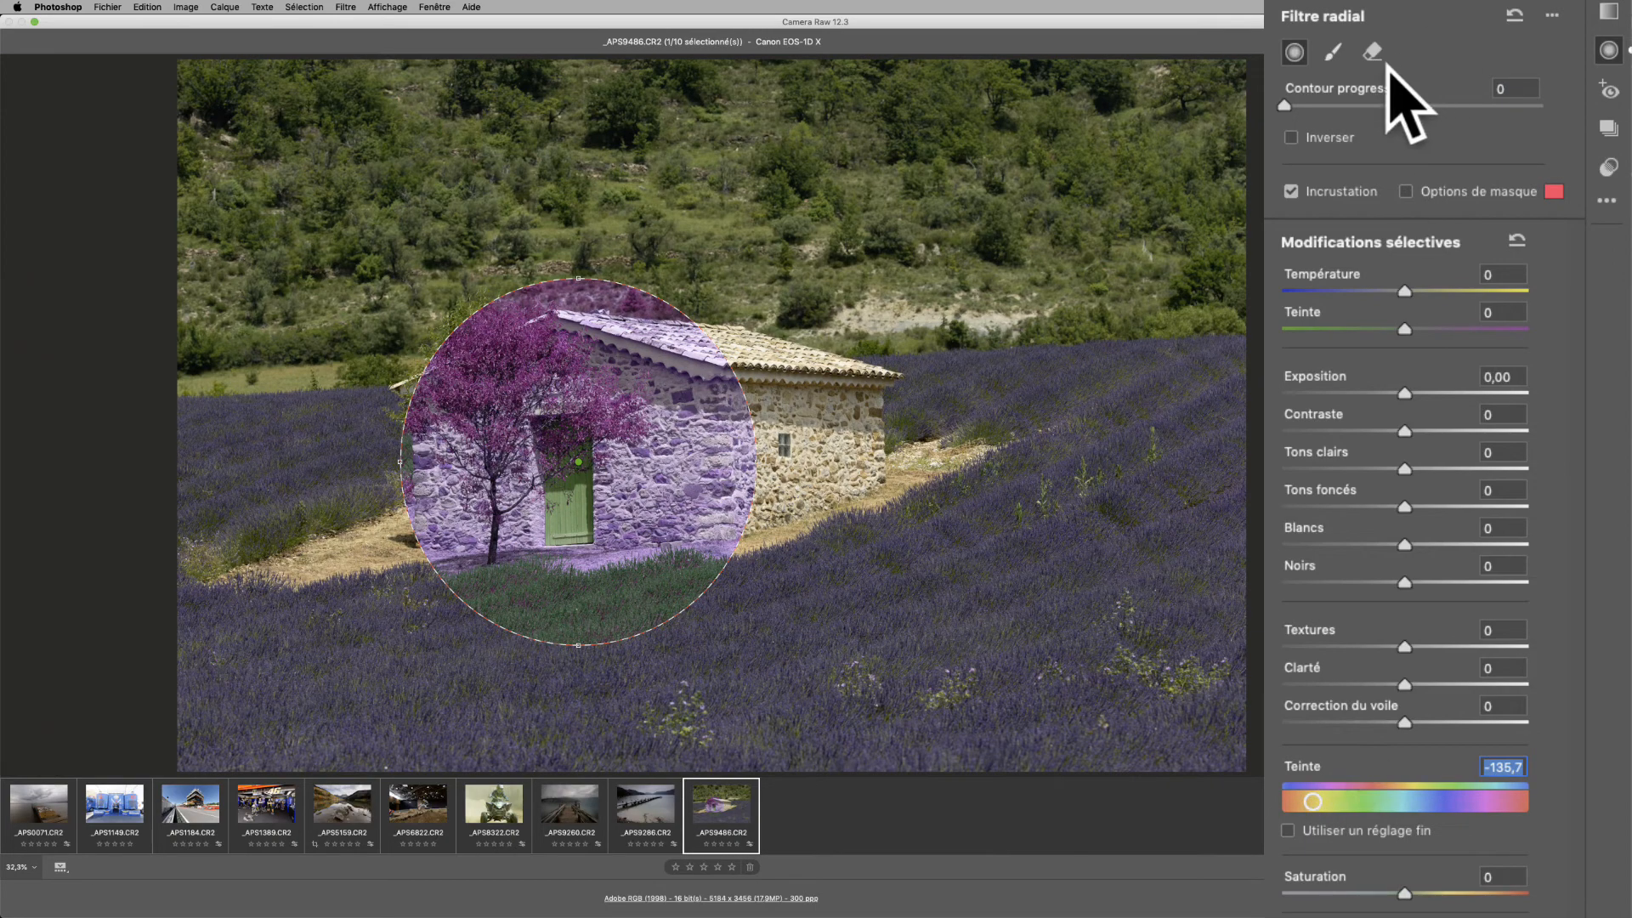
mouse_move(1285, 106)
left_mouse_down()
mouse_move(1578, 119)
mouse_move(1285, 102)
left_mouse_up()
left_click(1284, 104)
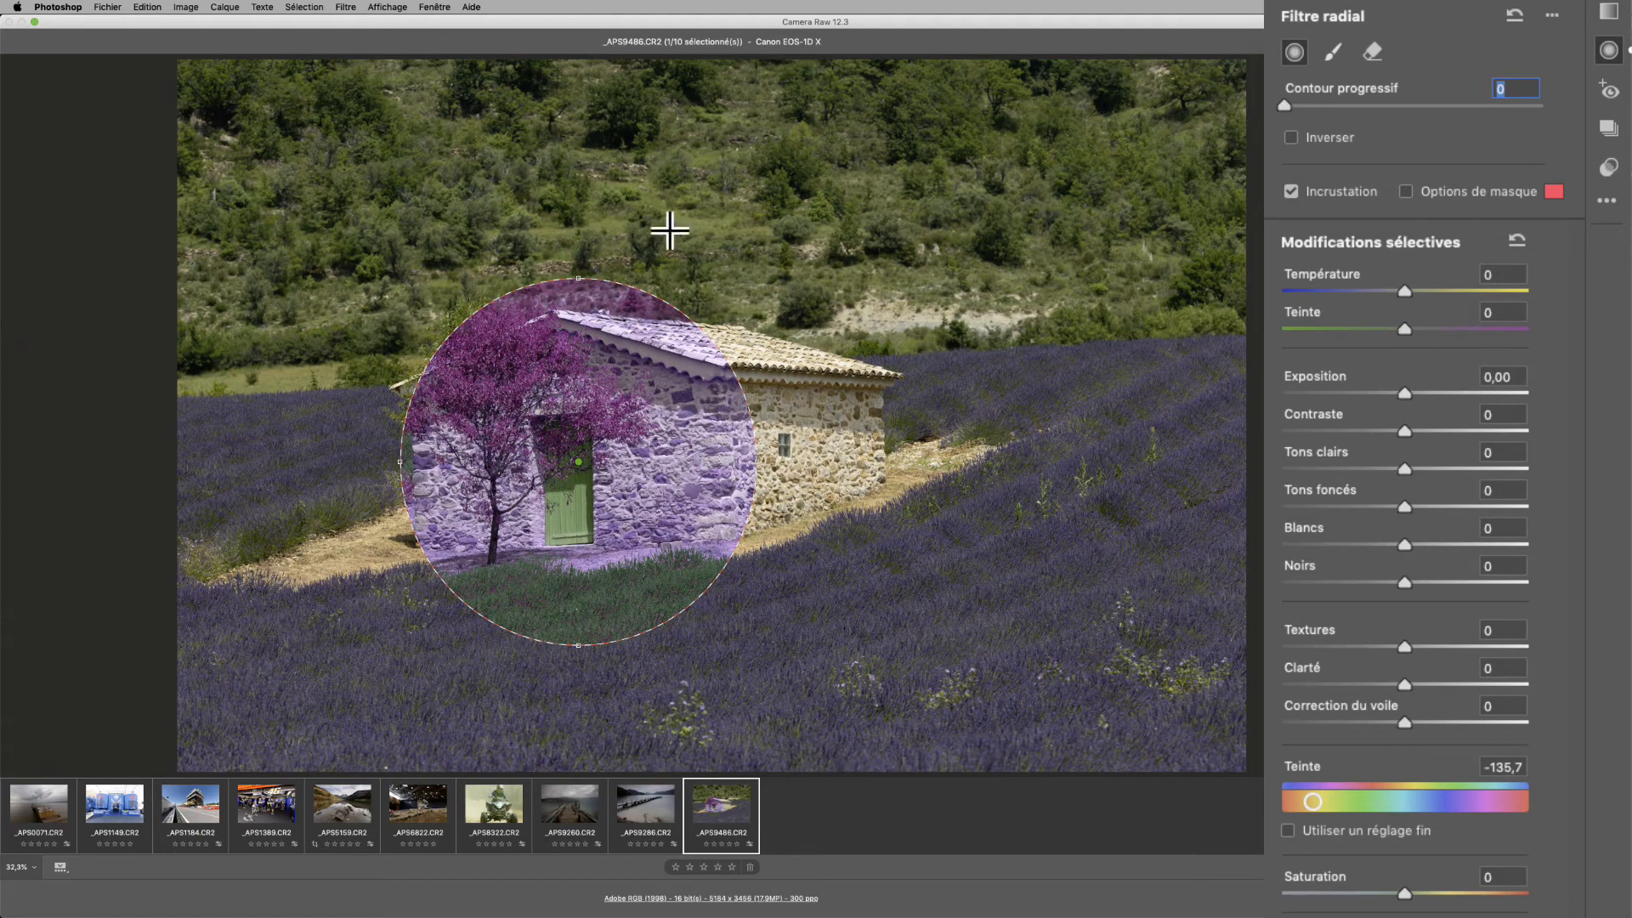
Limit the radial filter with a Couleur range mask by sampling the door's colour with the eyedropper.
scroll(1349, 620, "down", 10)
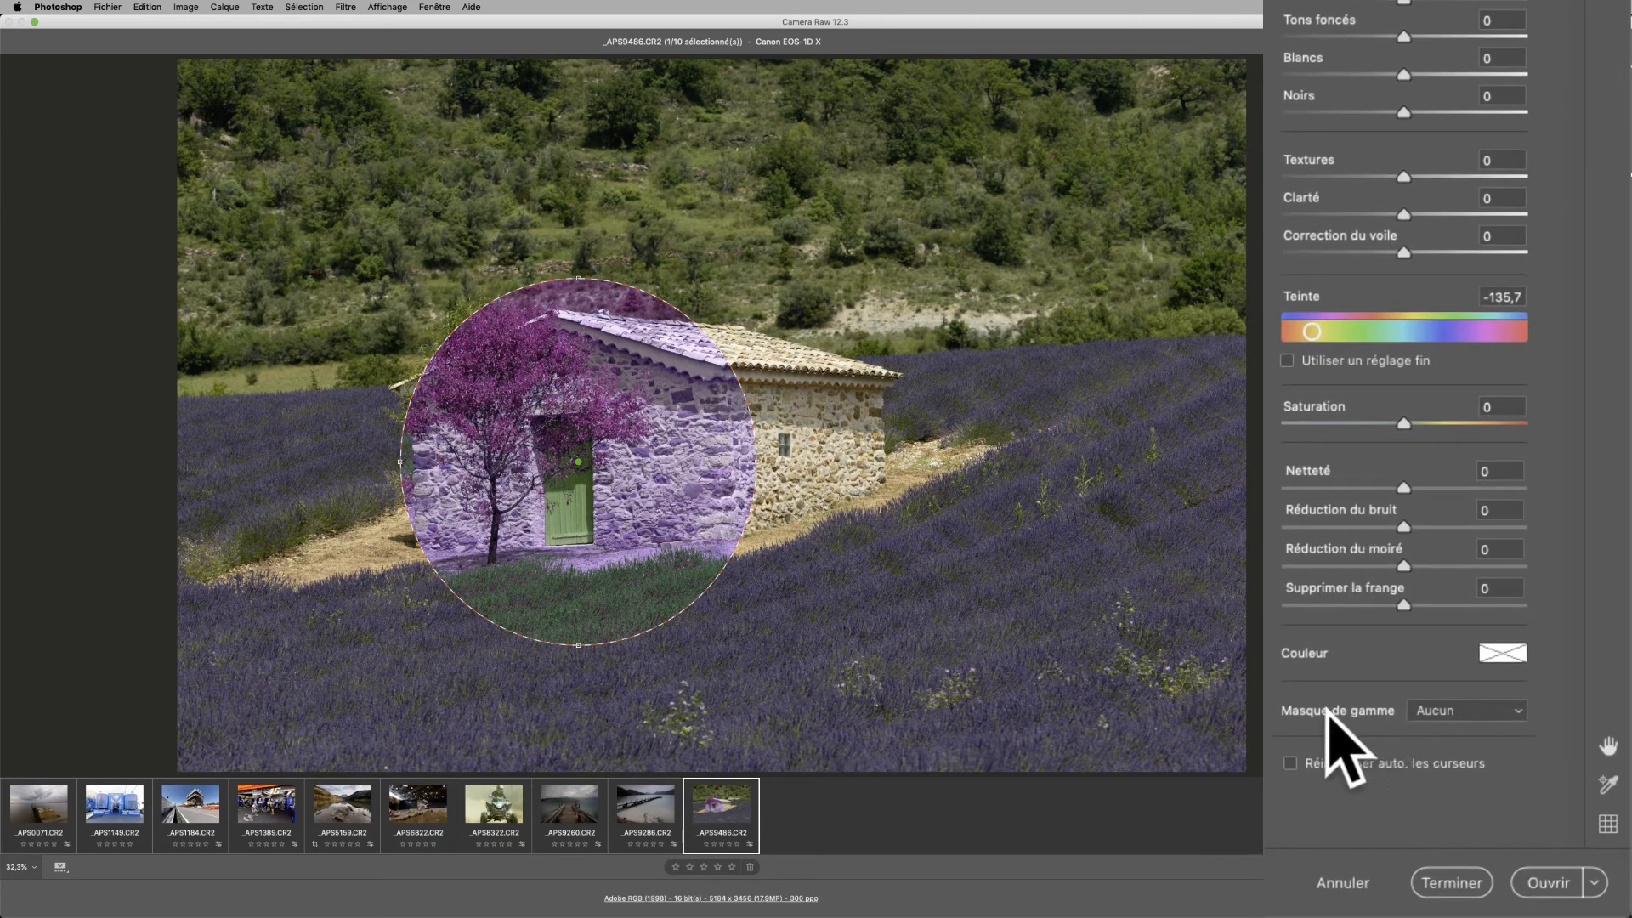
left_click(1483, 711)
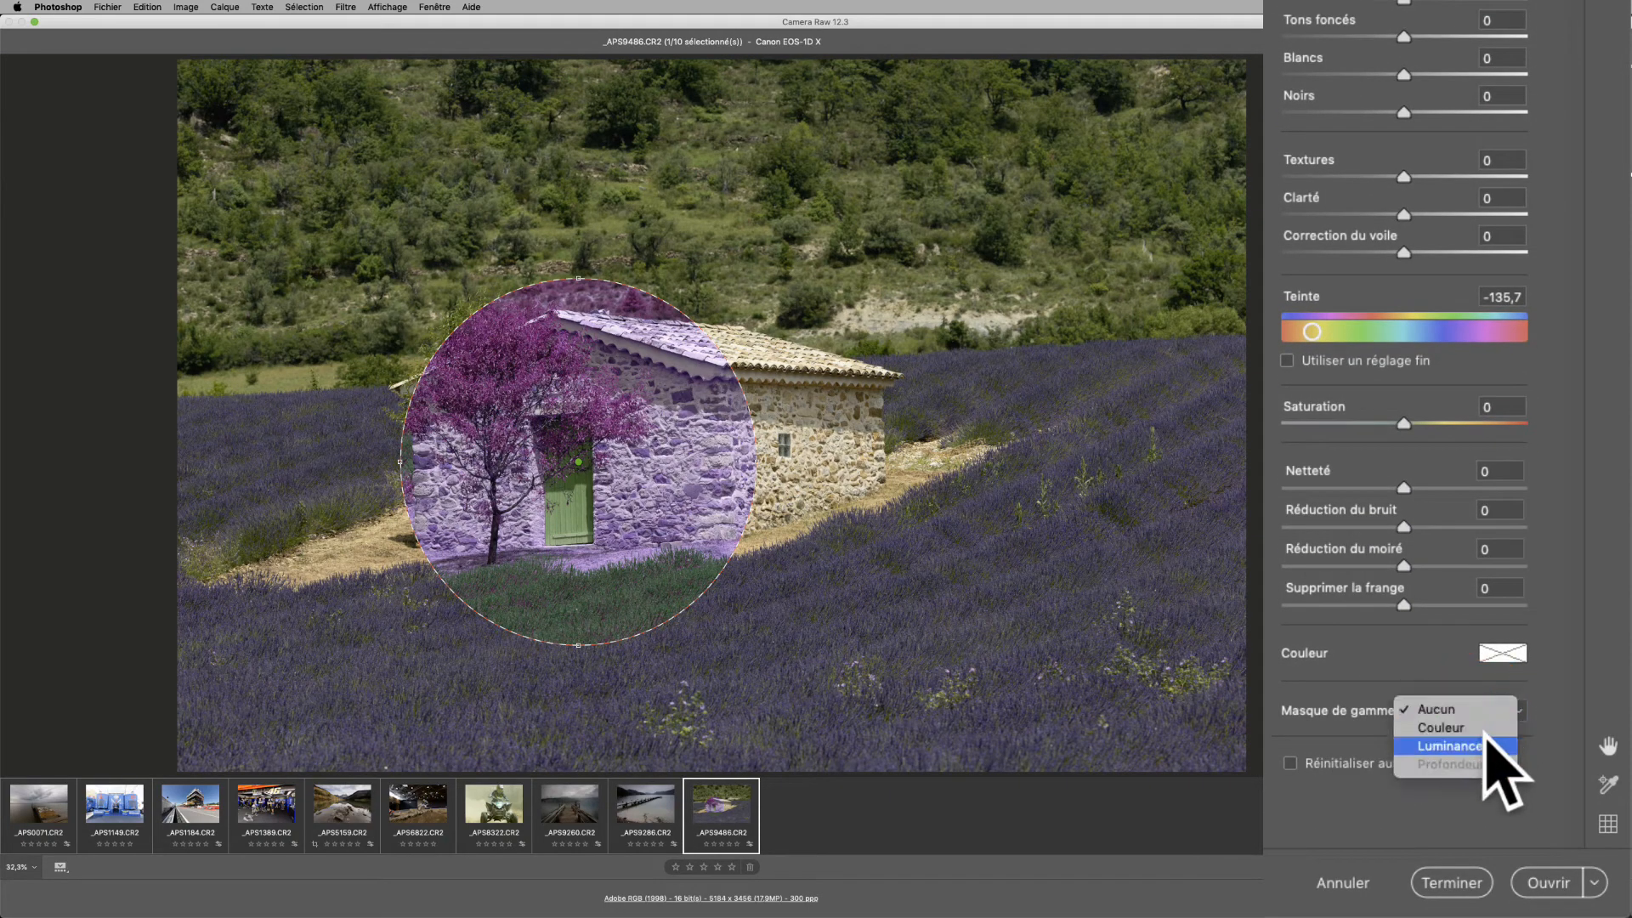
left_click(1480, 727)
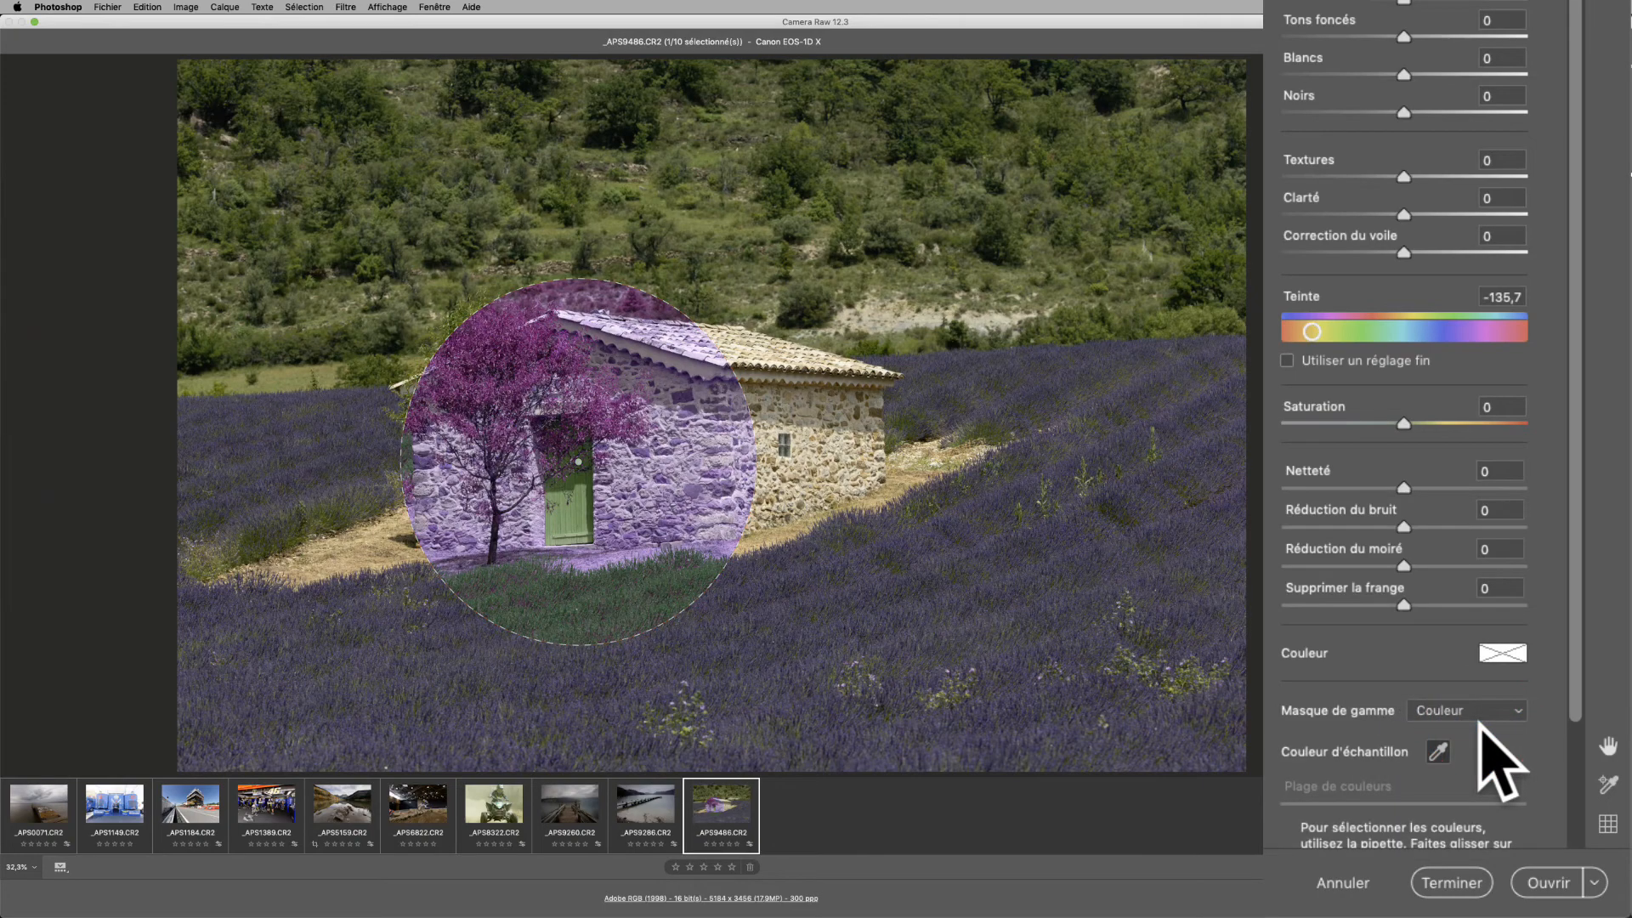
left_click(1439, 752)
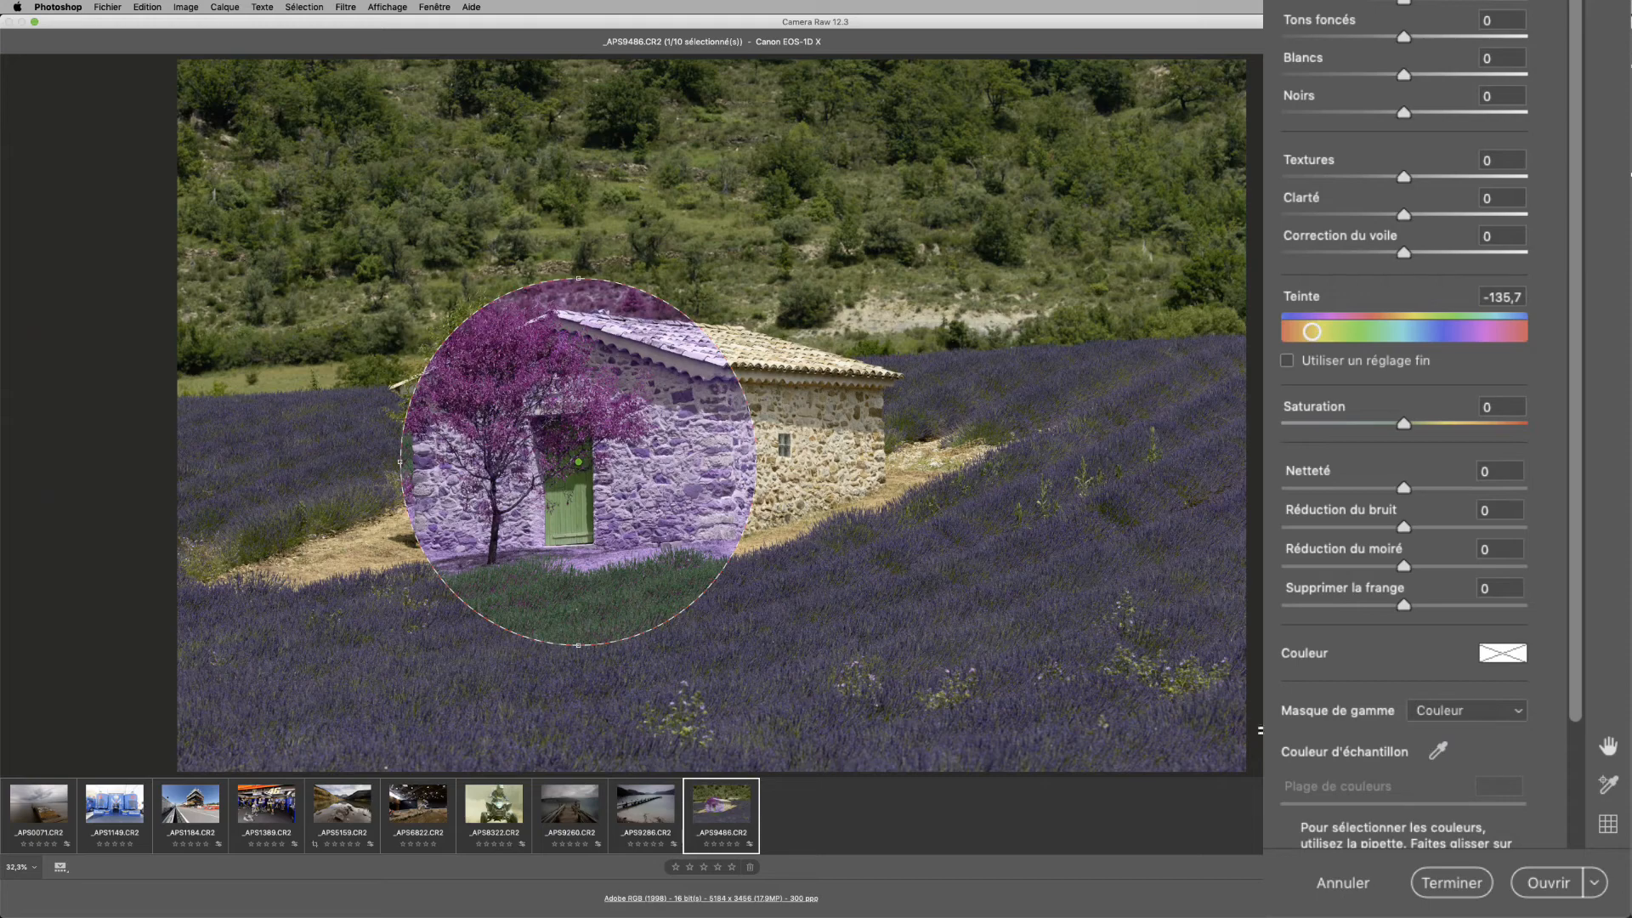
left_click(1438, 752)
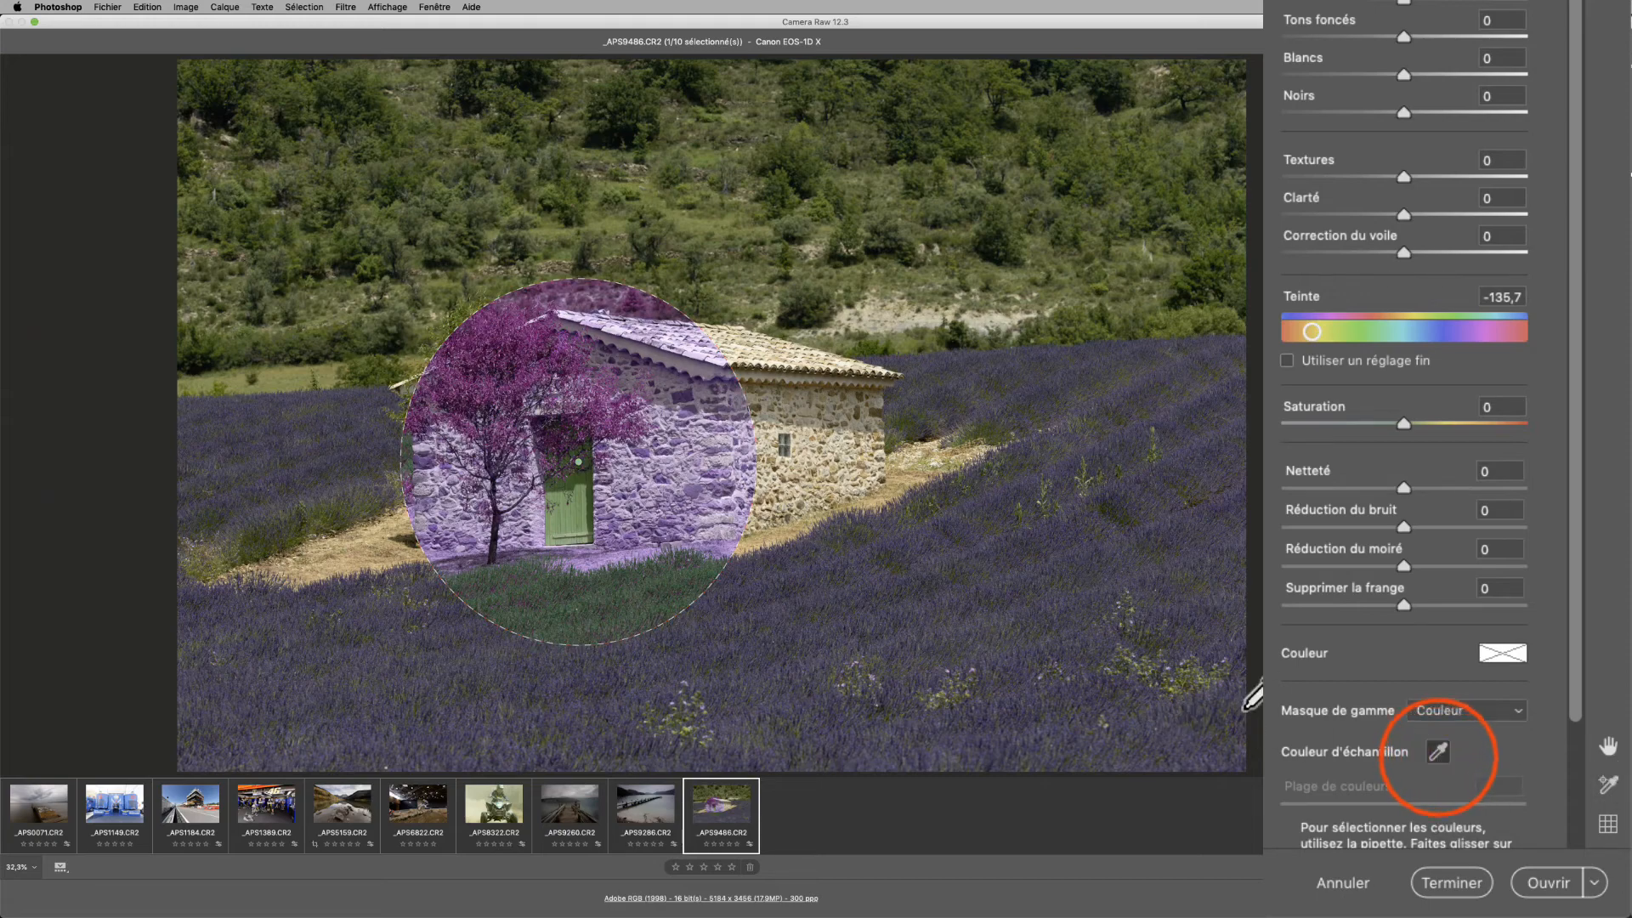
left_click(570, 514)
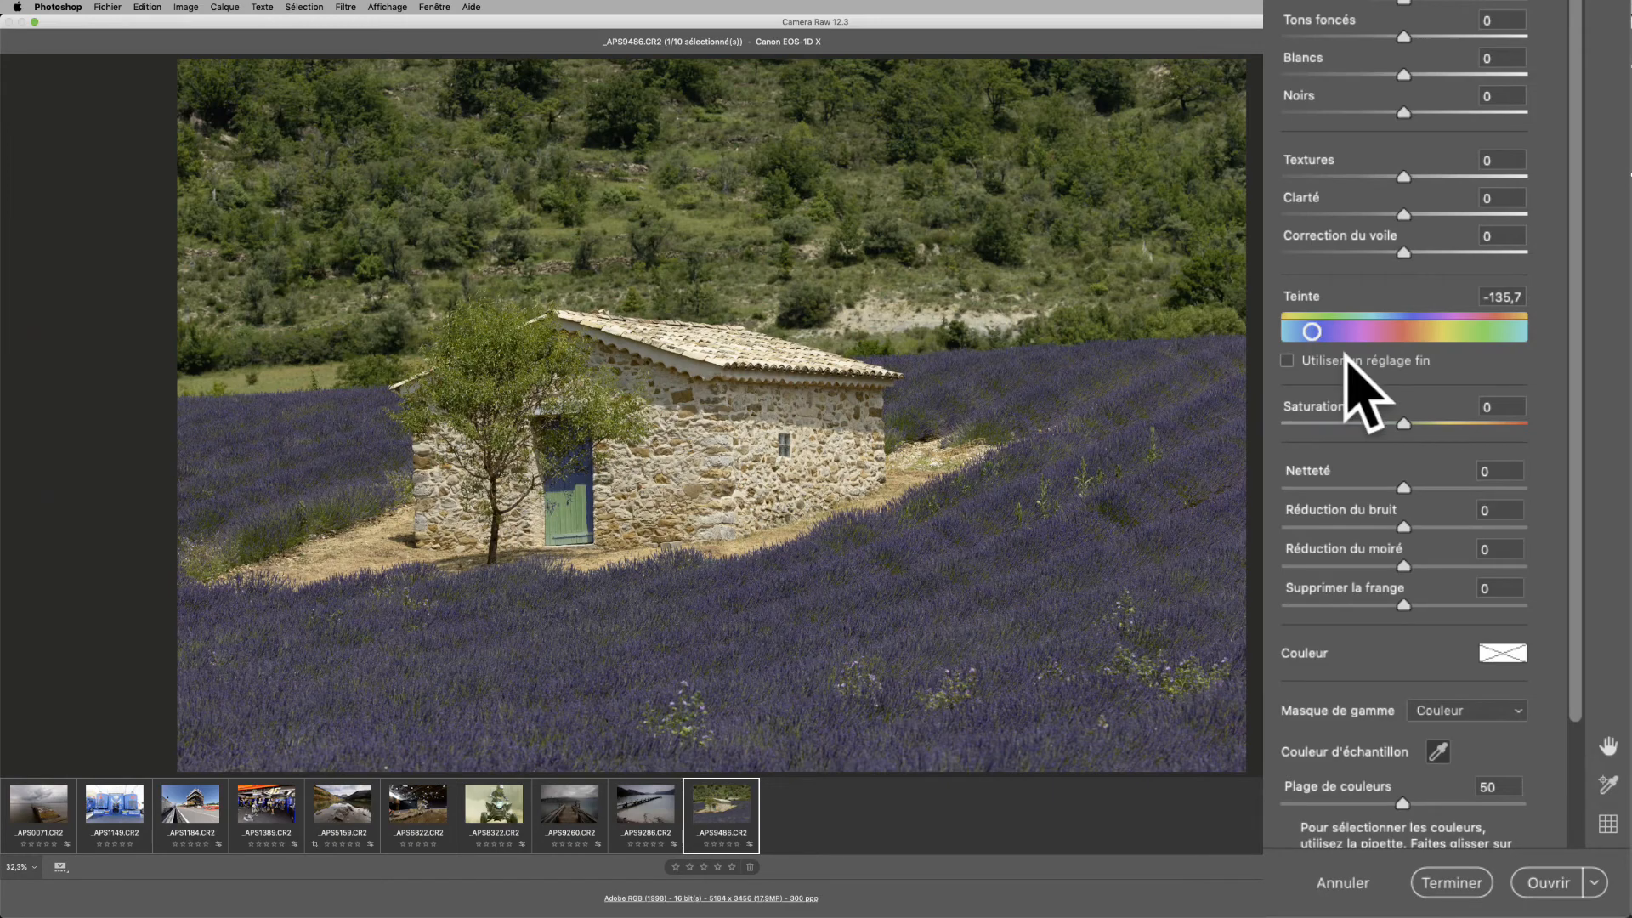
Shift the door's Teinte to +15,5 and to -30,0, refining each hue with Utiliser un réglage fin.
left_click_drag(1312, 333, 1416, 344)
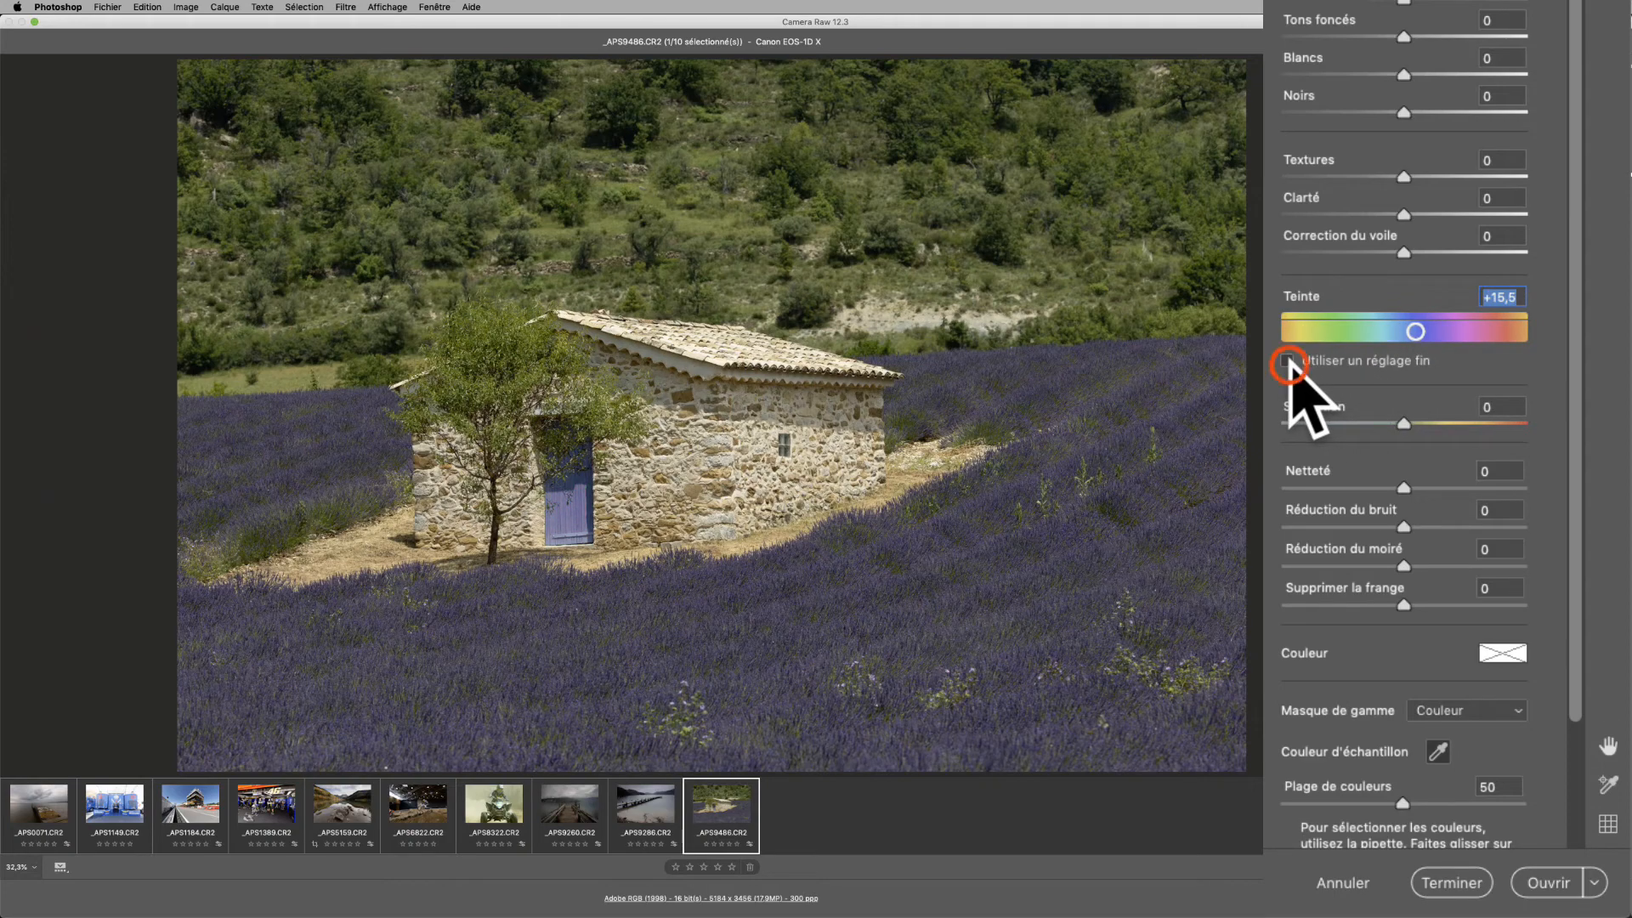
left_click_drag(1417, 334, 1416, 335)
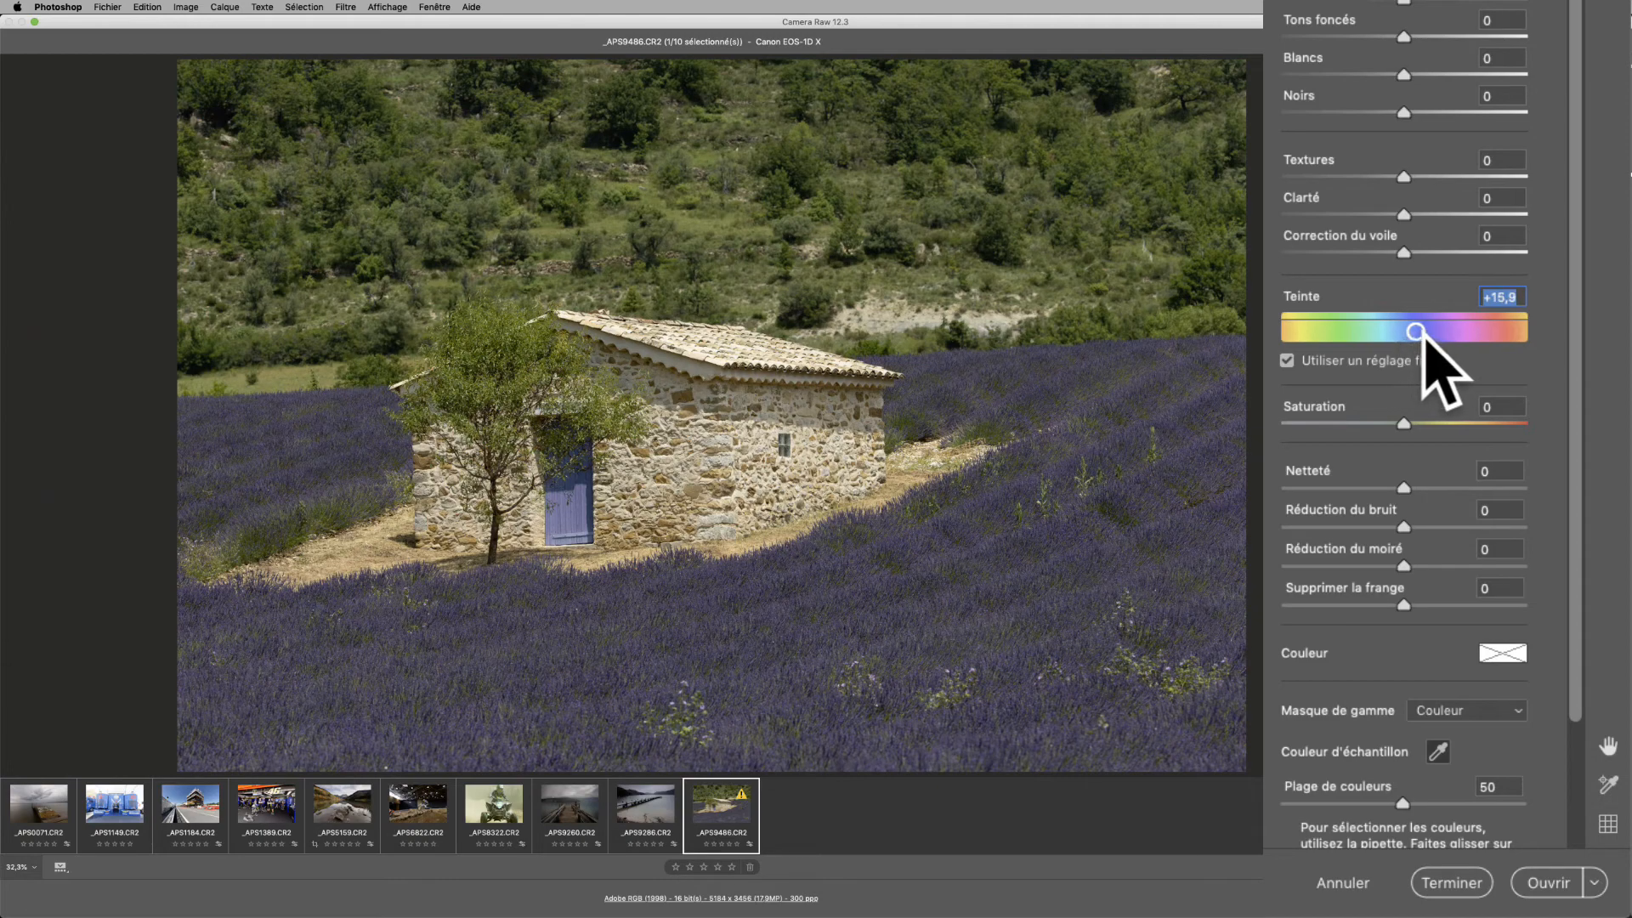
left_click(1288, 361)
left_click_drag(1416, 331, 1385, 331)
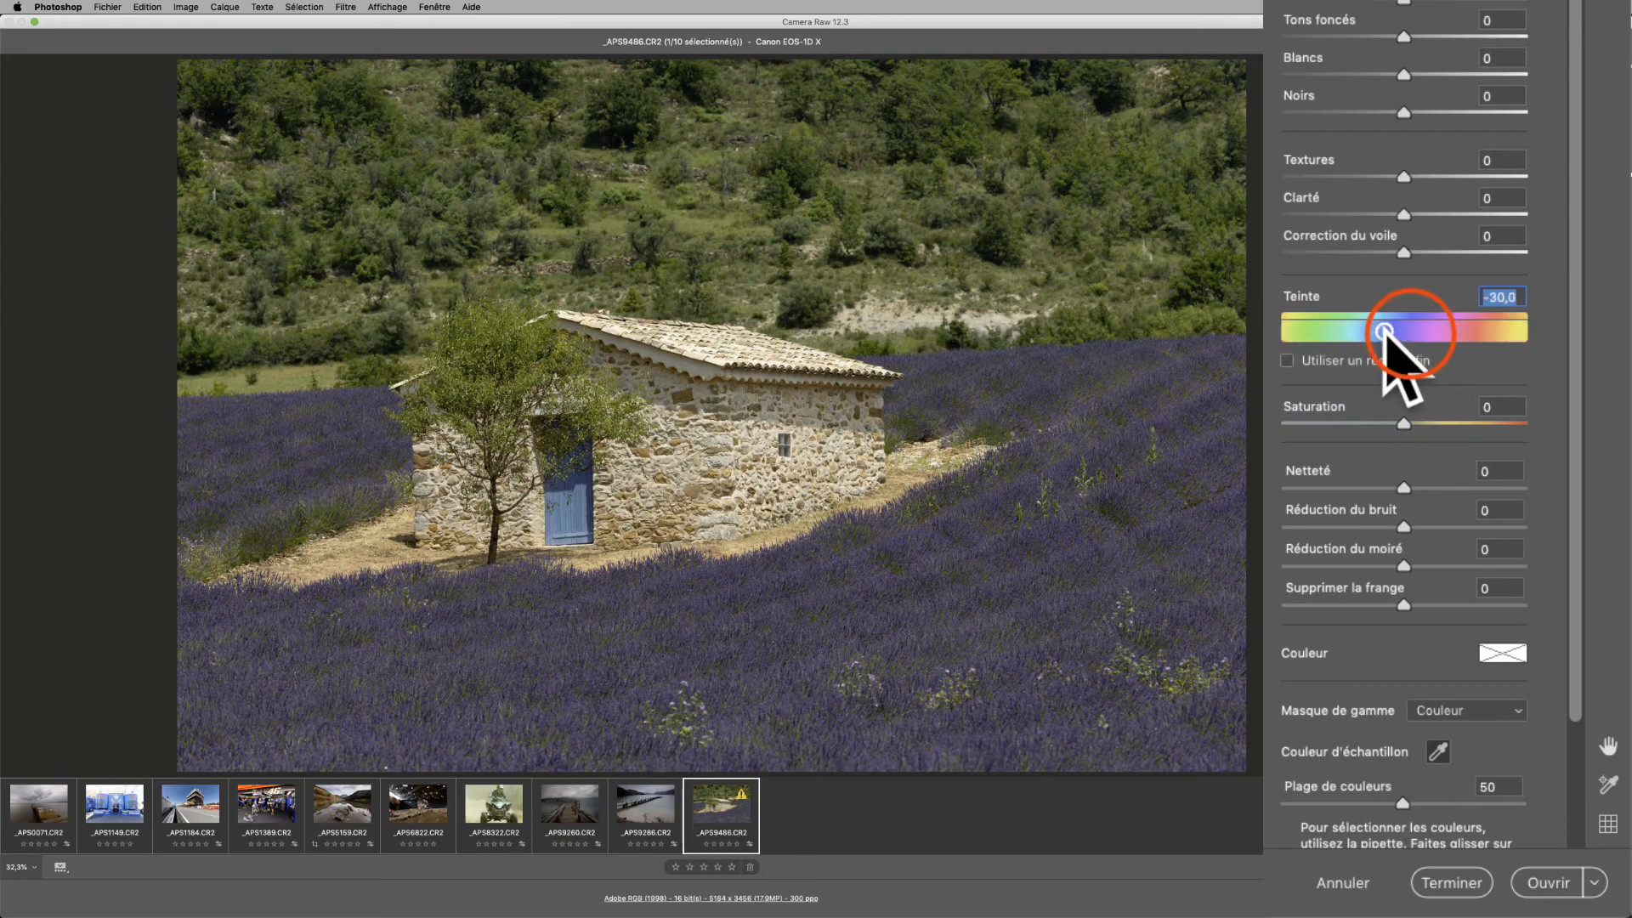
left_click(1289, 361)
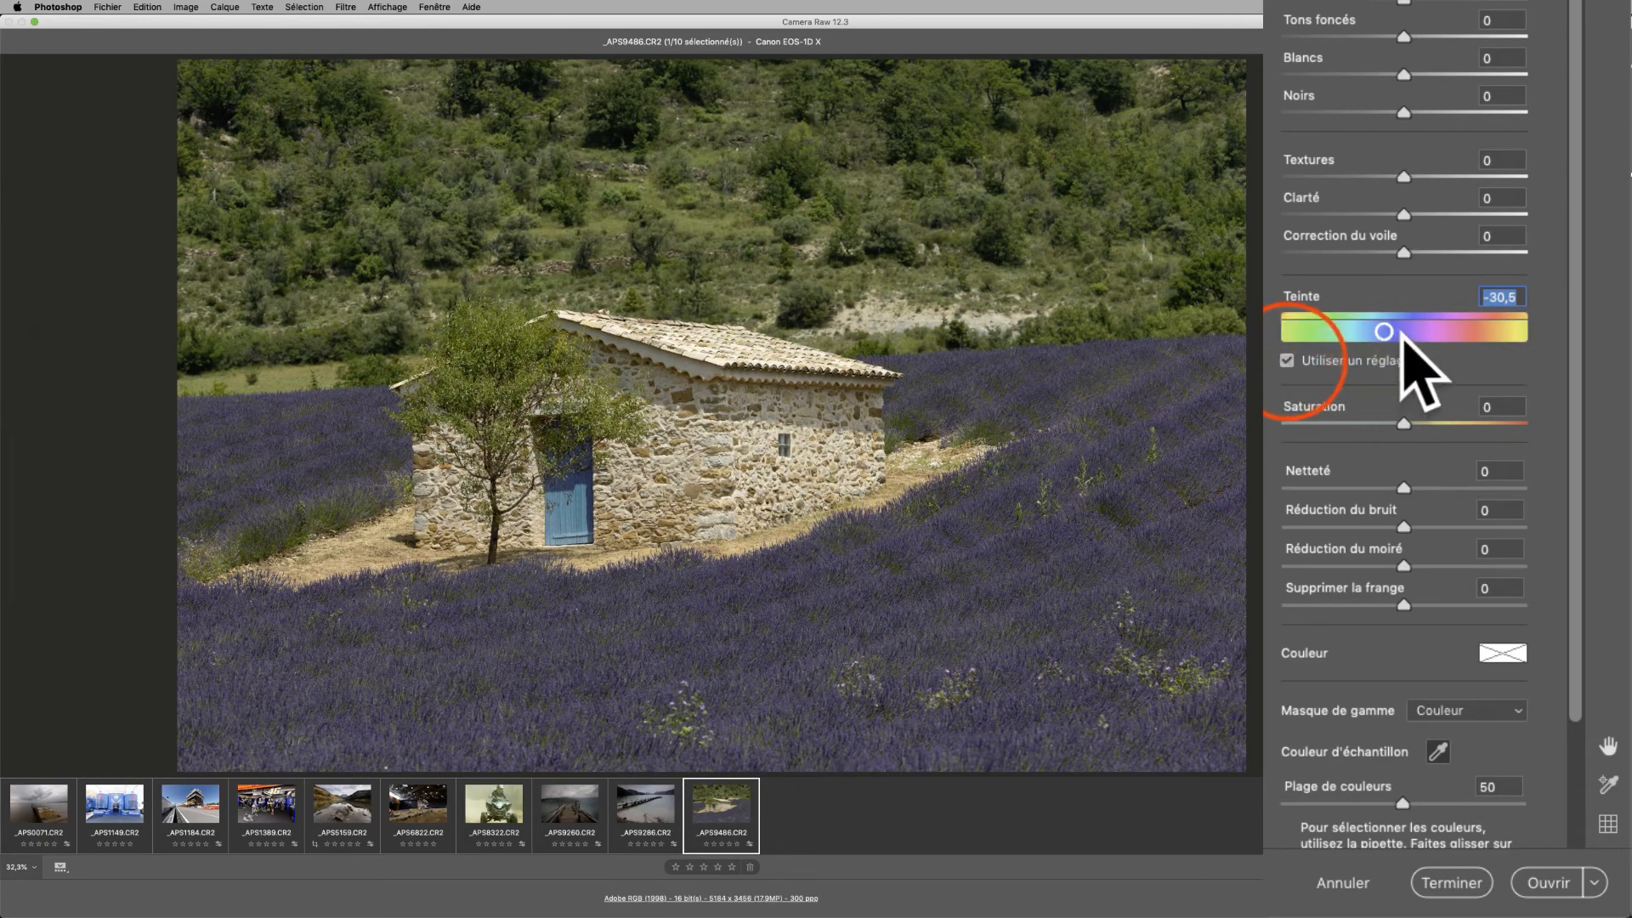
left_click_drag(1385, 332, 1396, 339)
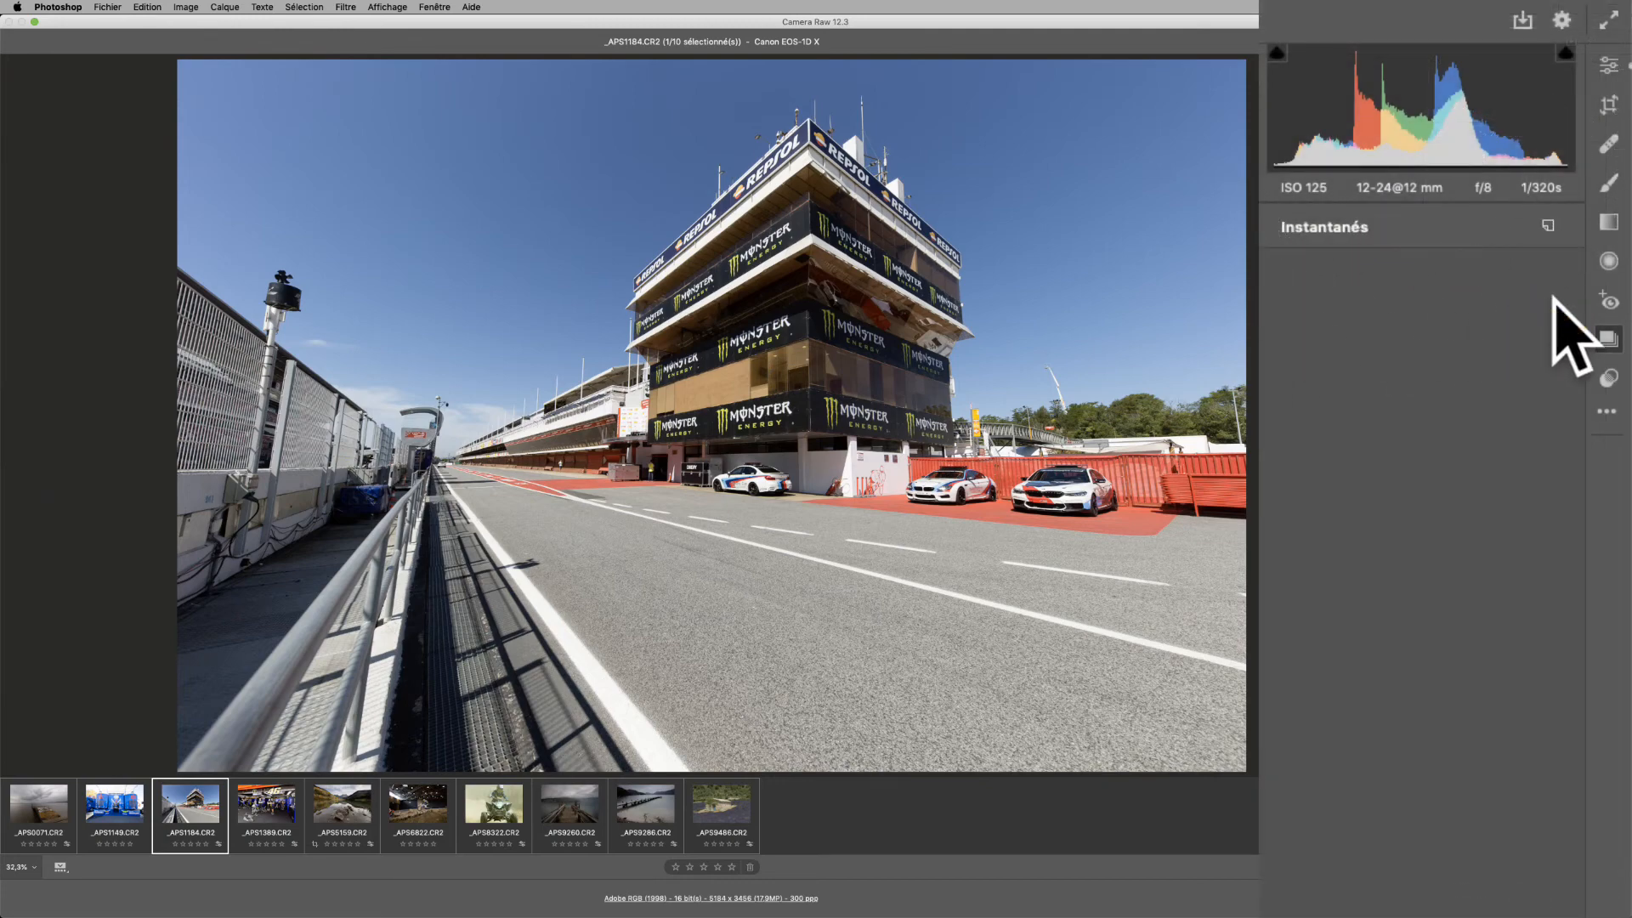
Raise the racetrack photo's Exposition to +2,85 and save that version as a snapshot named surex.
left_click(1609, 65)
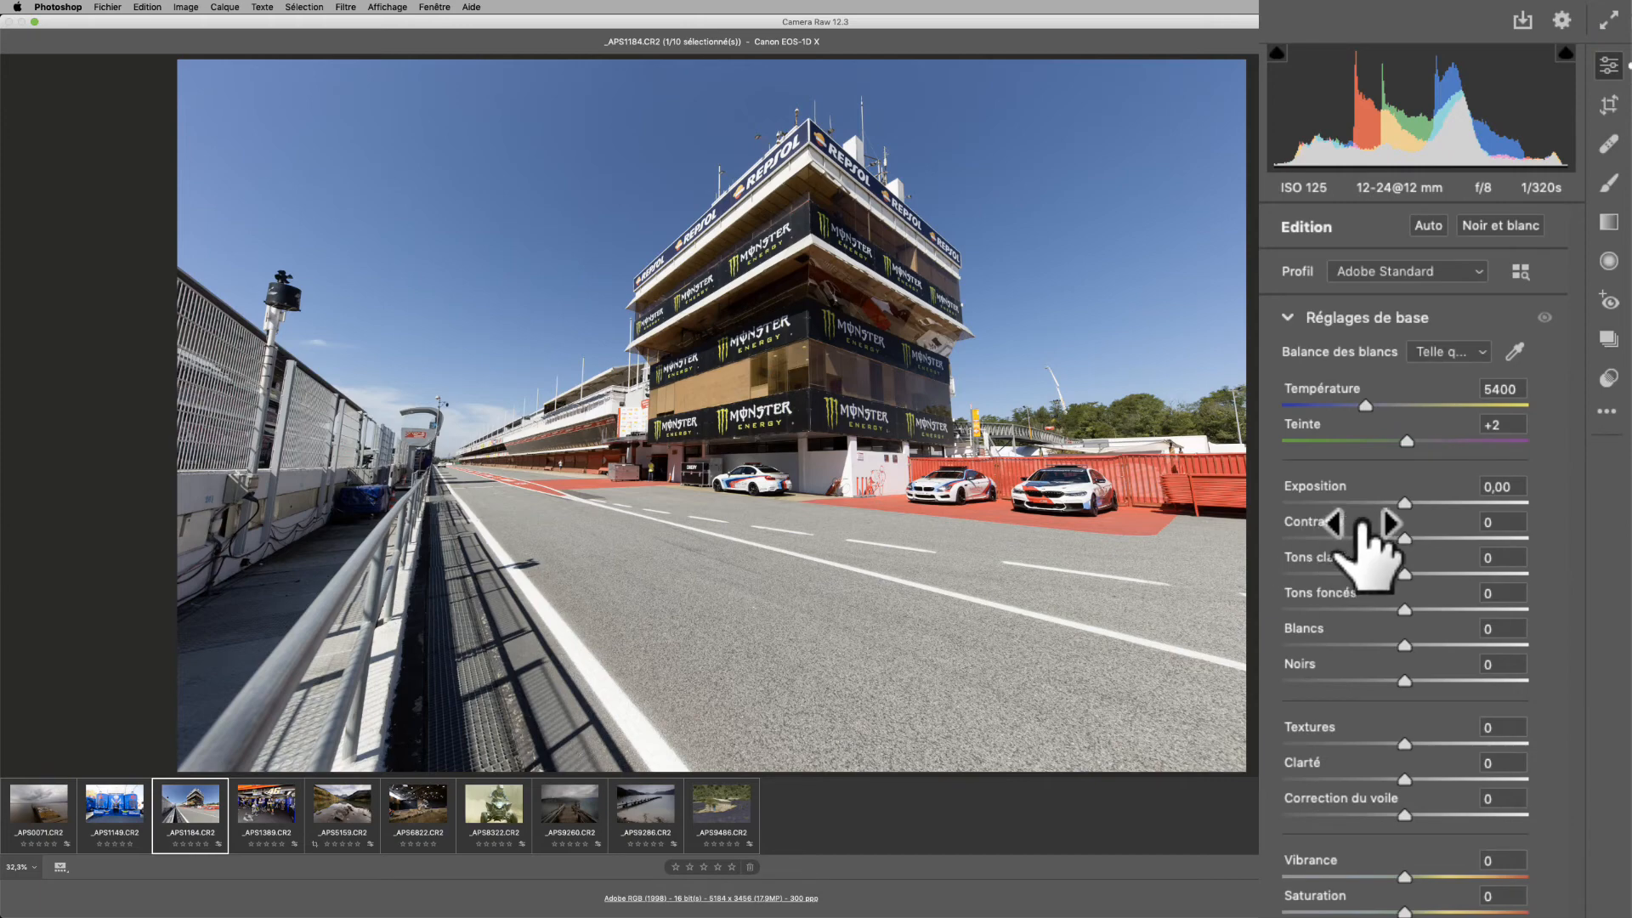
left_click_drag(1404, 504, 1473, 508)
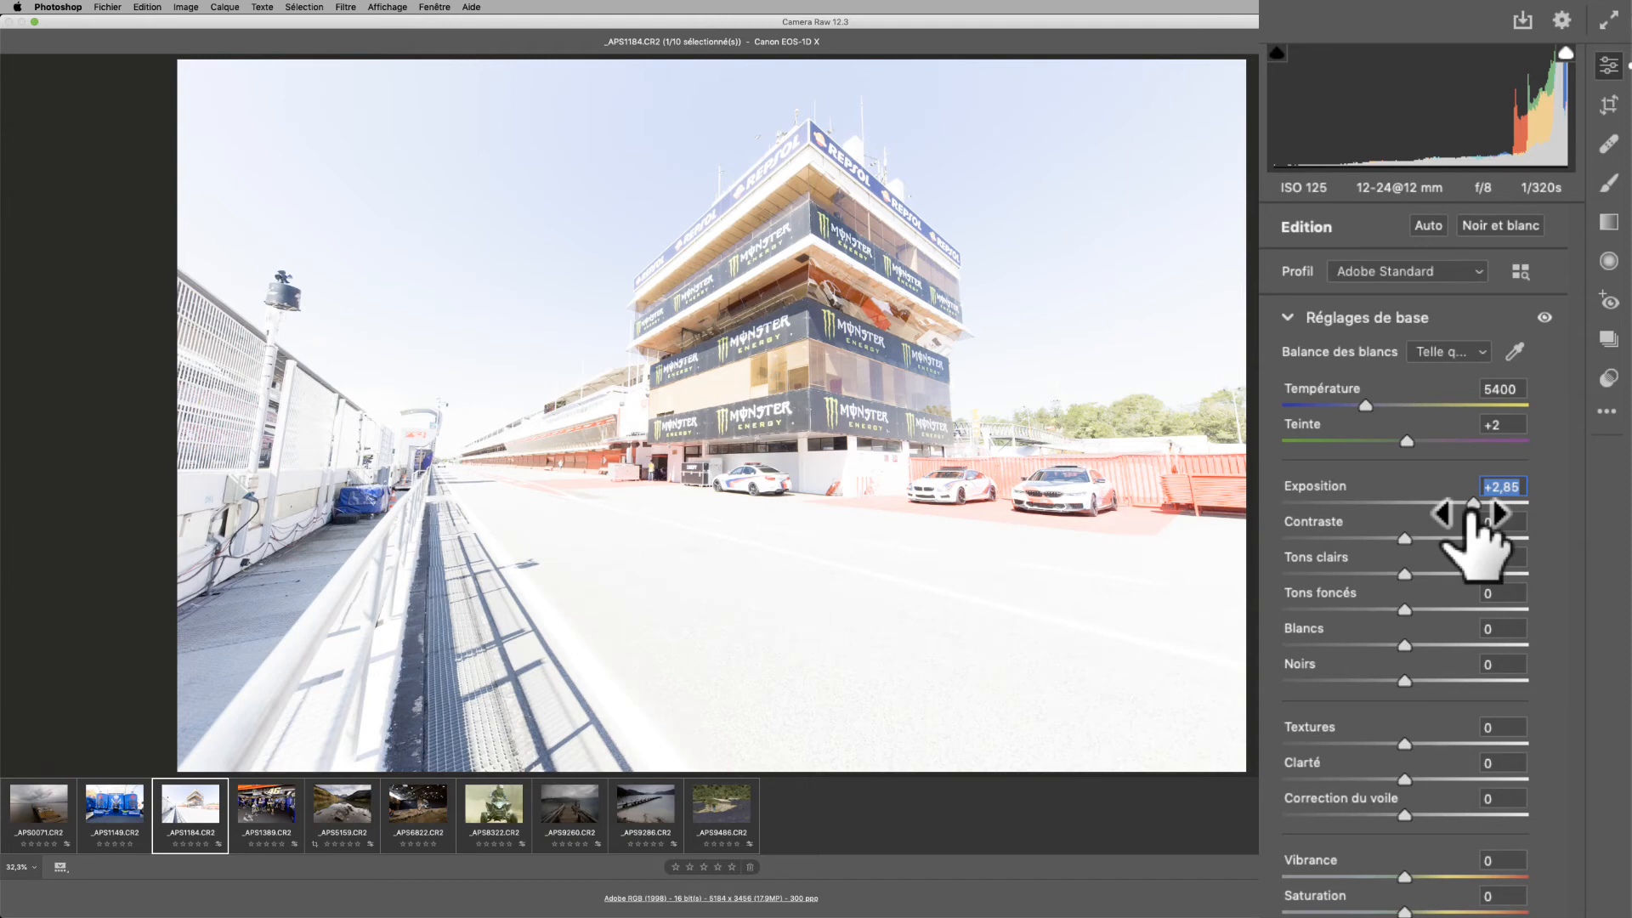
left_click(1611, 340)
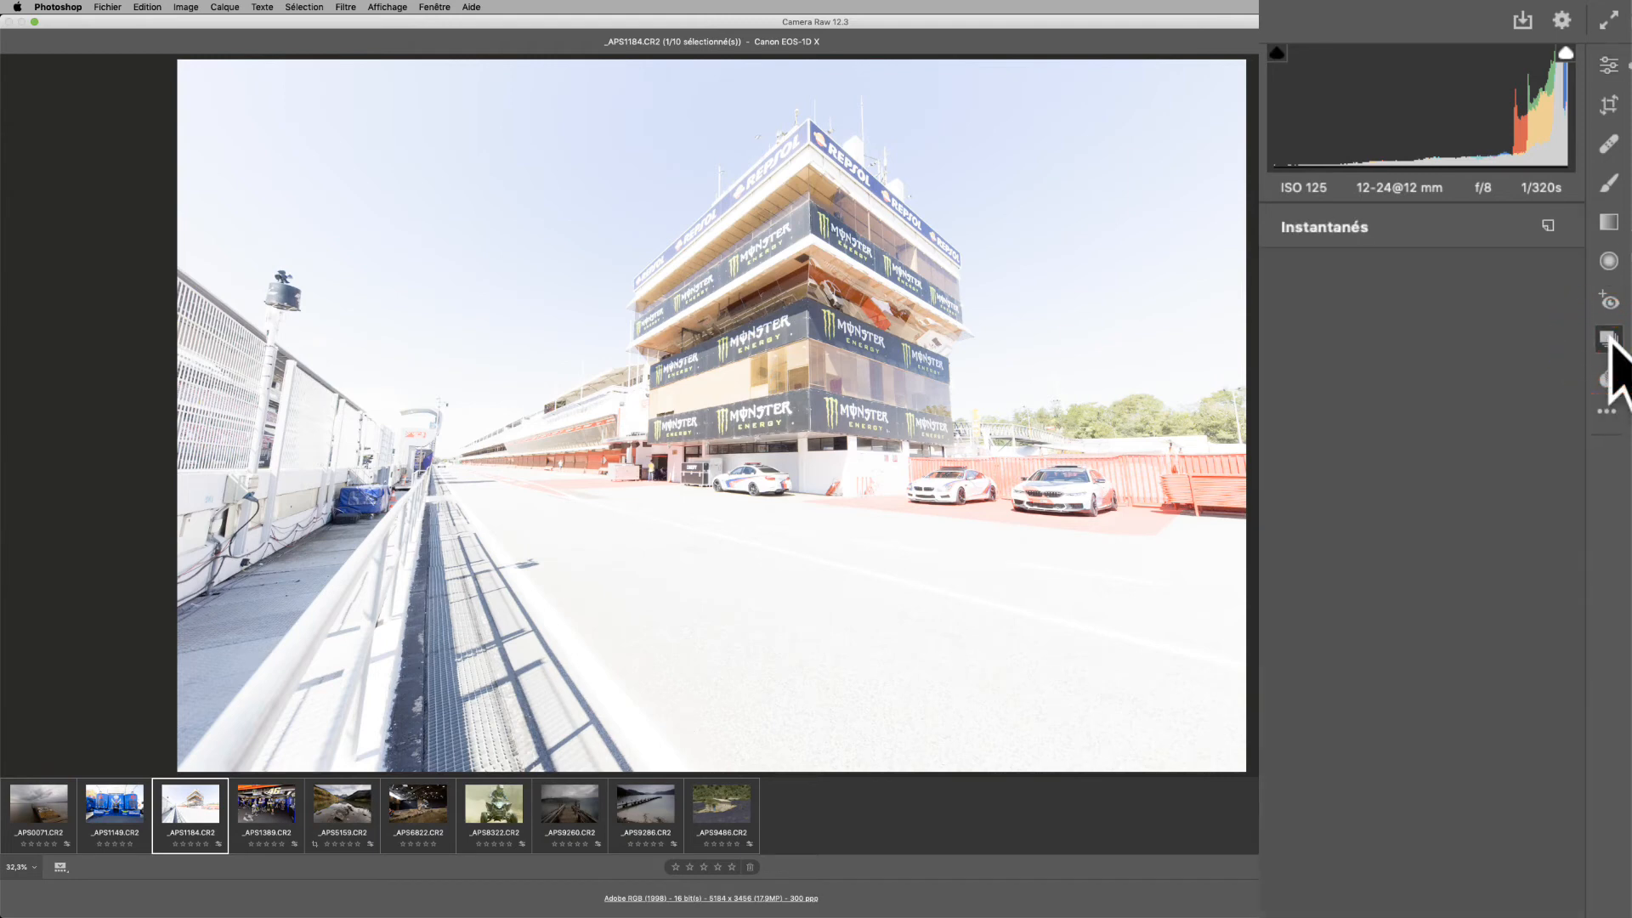
left_click(1548, 226)
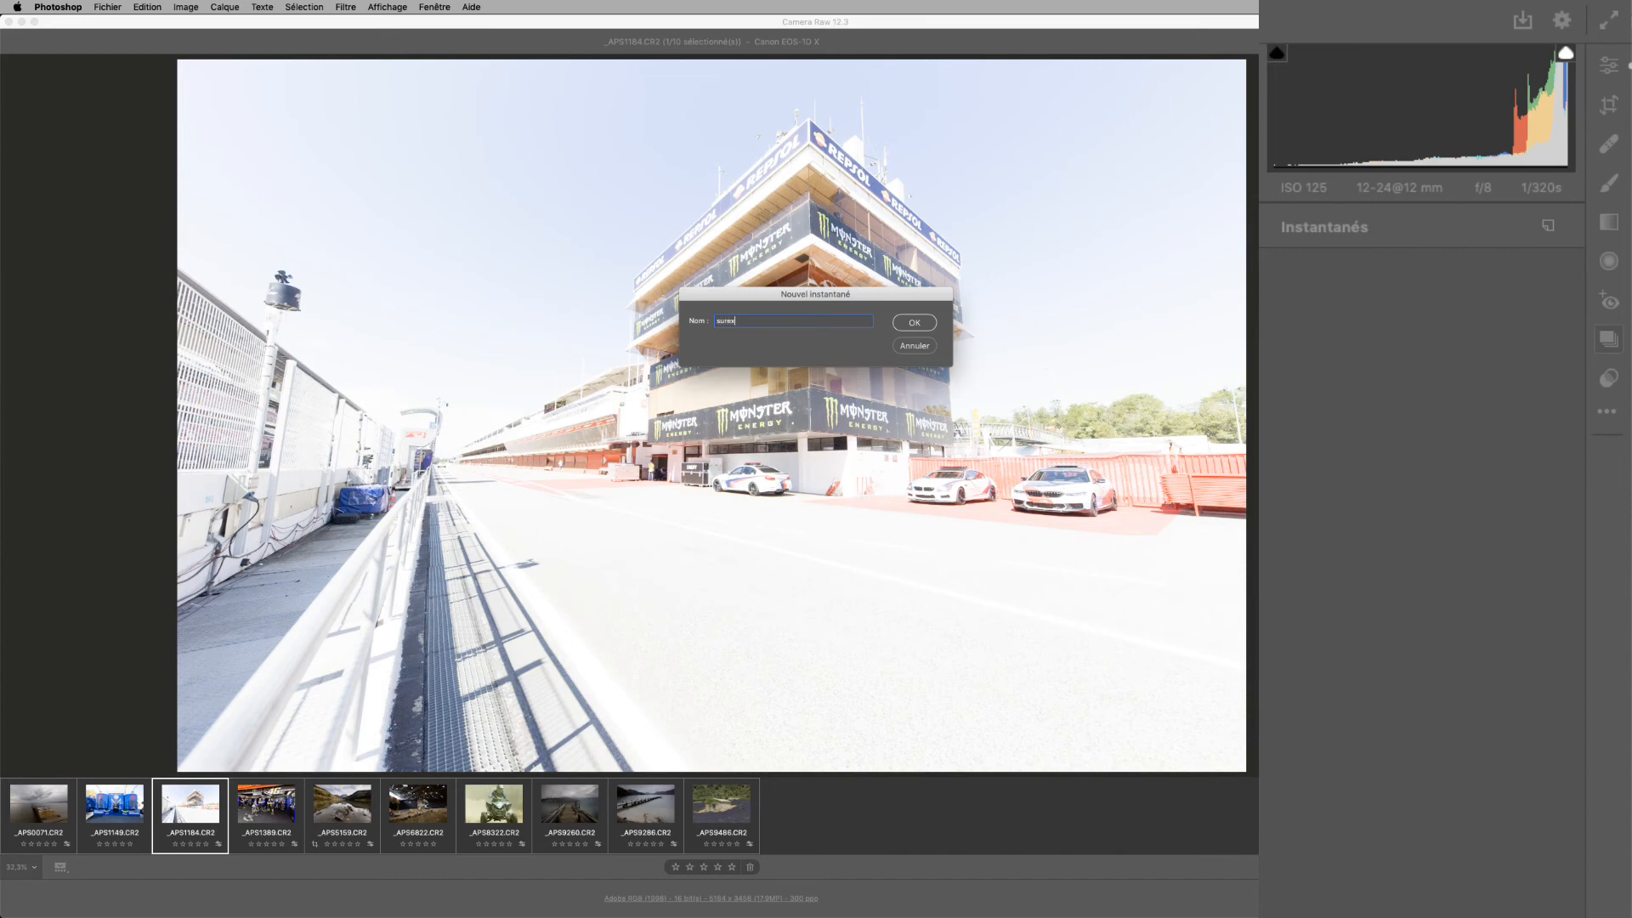
key("Return")
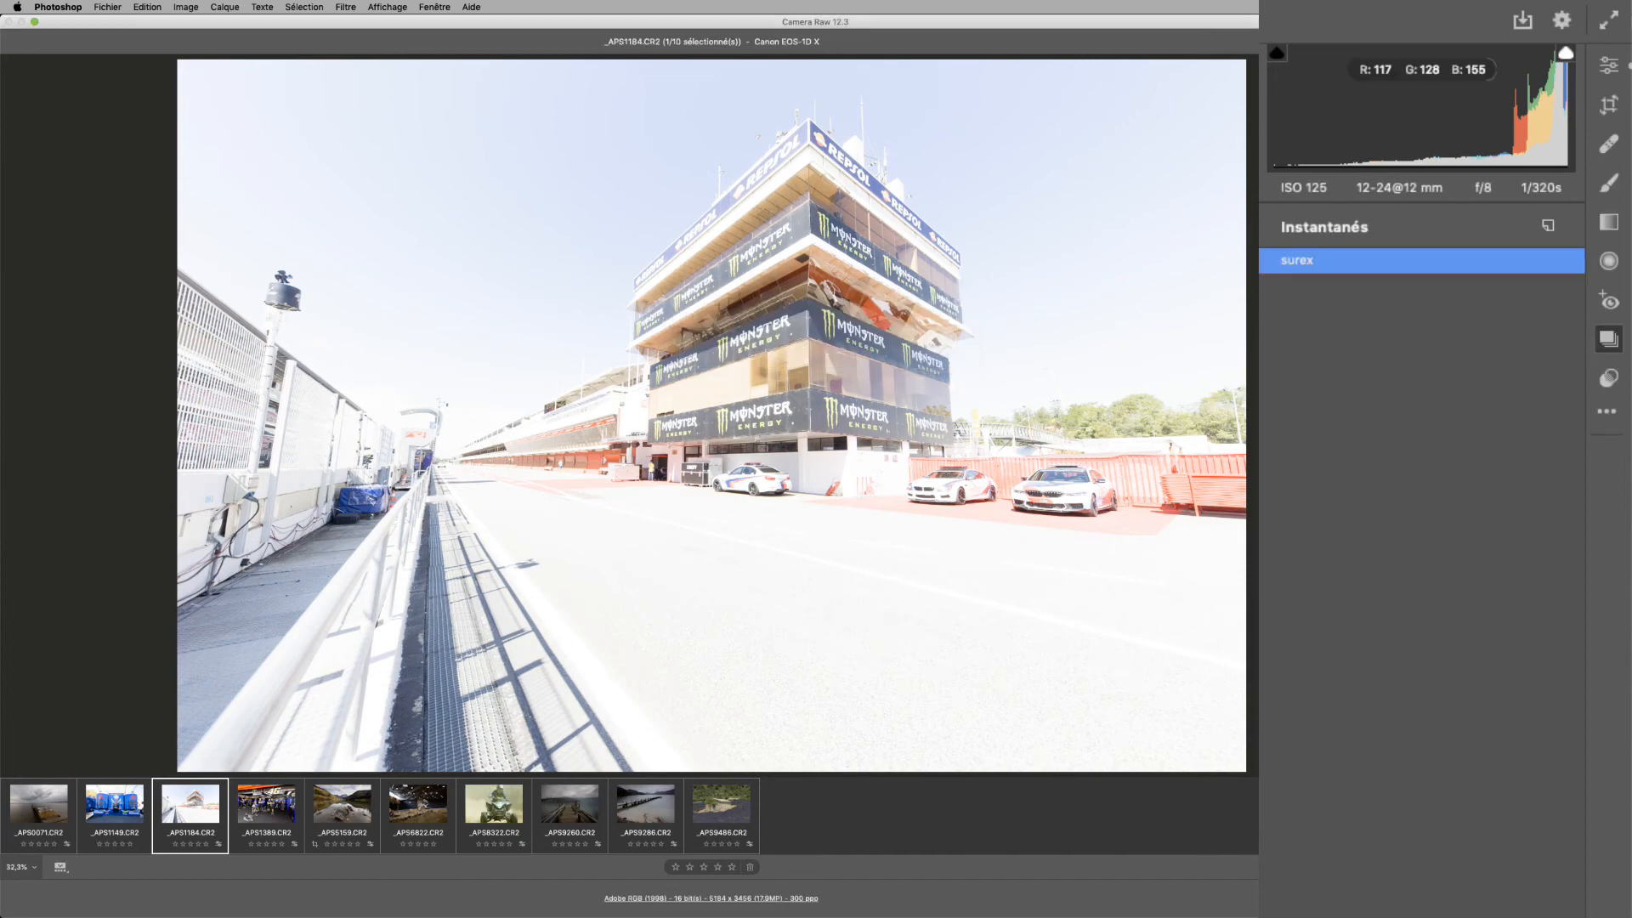
Reset the racetrack photo's Exposition to 0,00 in the basic adjustments.
left_click(1609, 66)
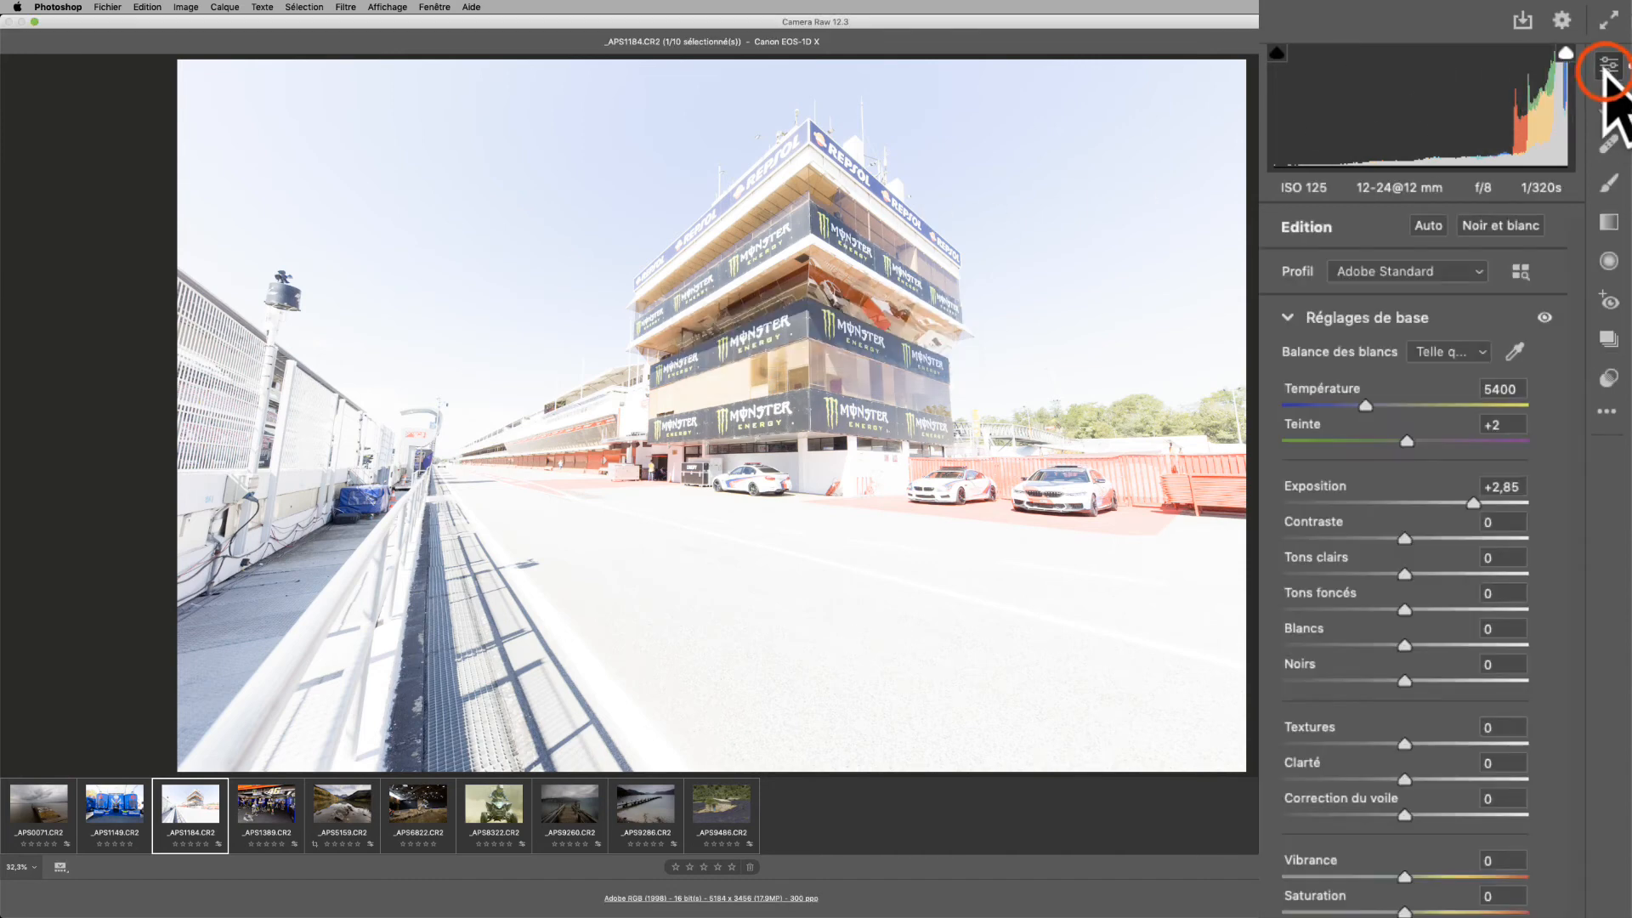
double_click(1360, 323)
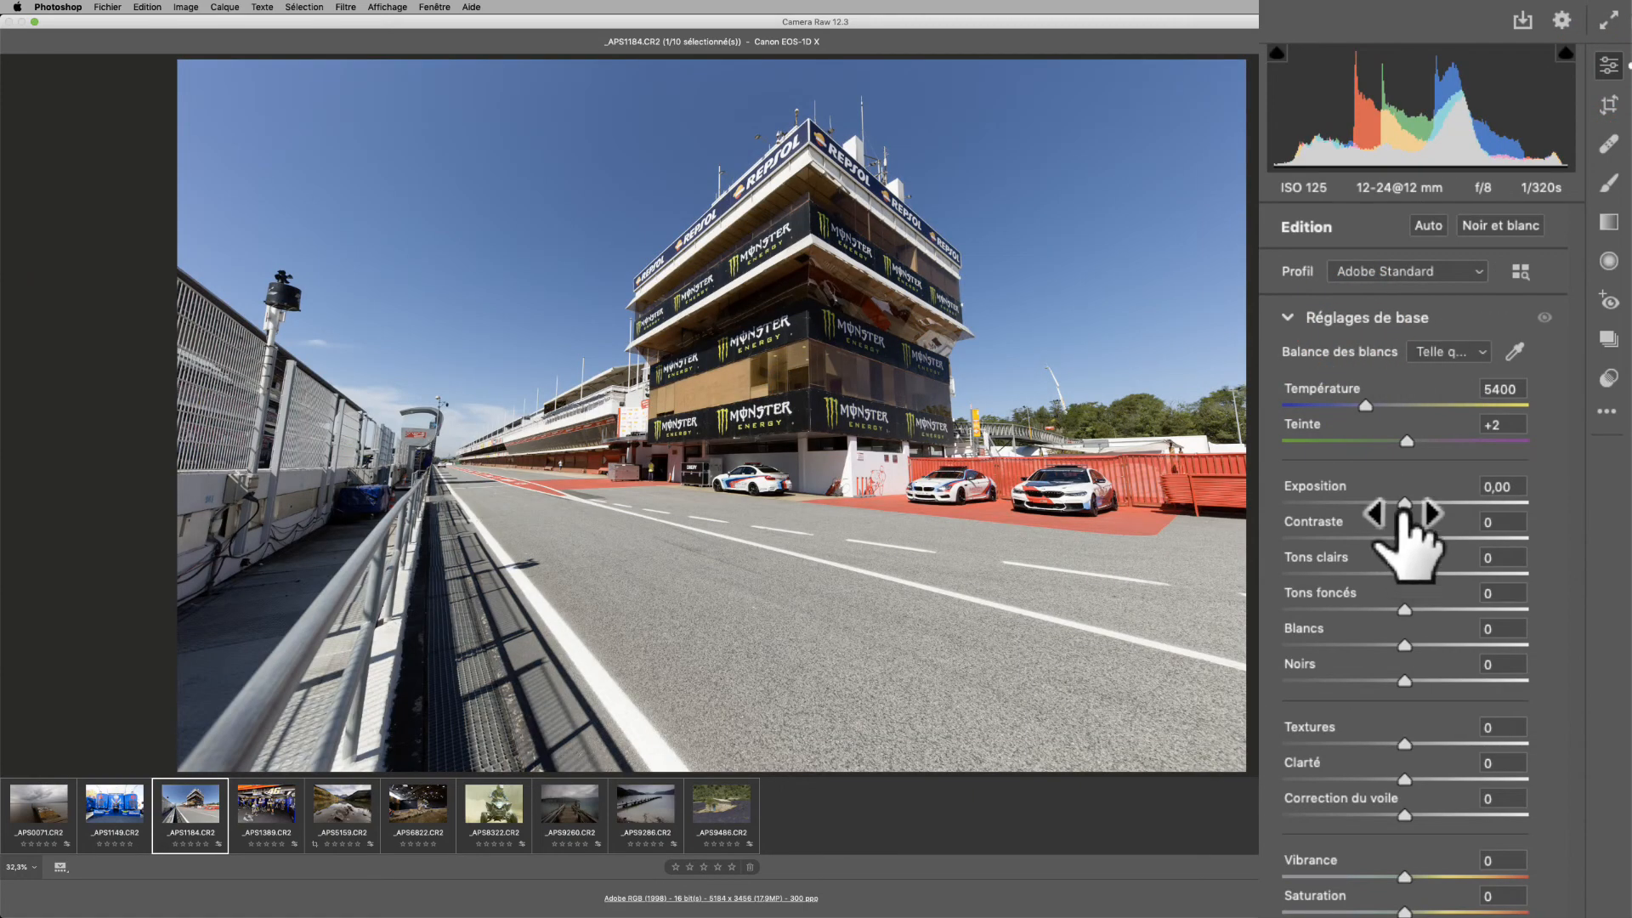
Lower the racetrack photo's Exposition to -2,75 and save that version as a snapshot named sous ex.
left_click_drag(1405, 503, 1338, 504)
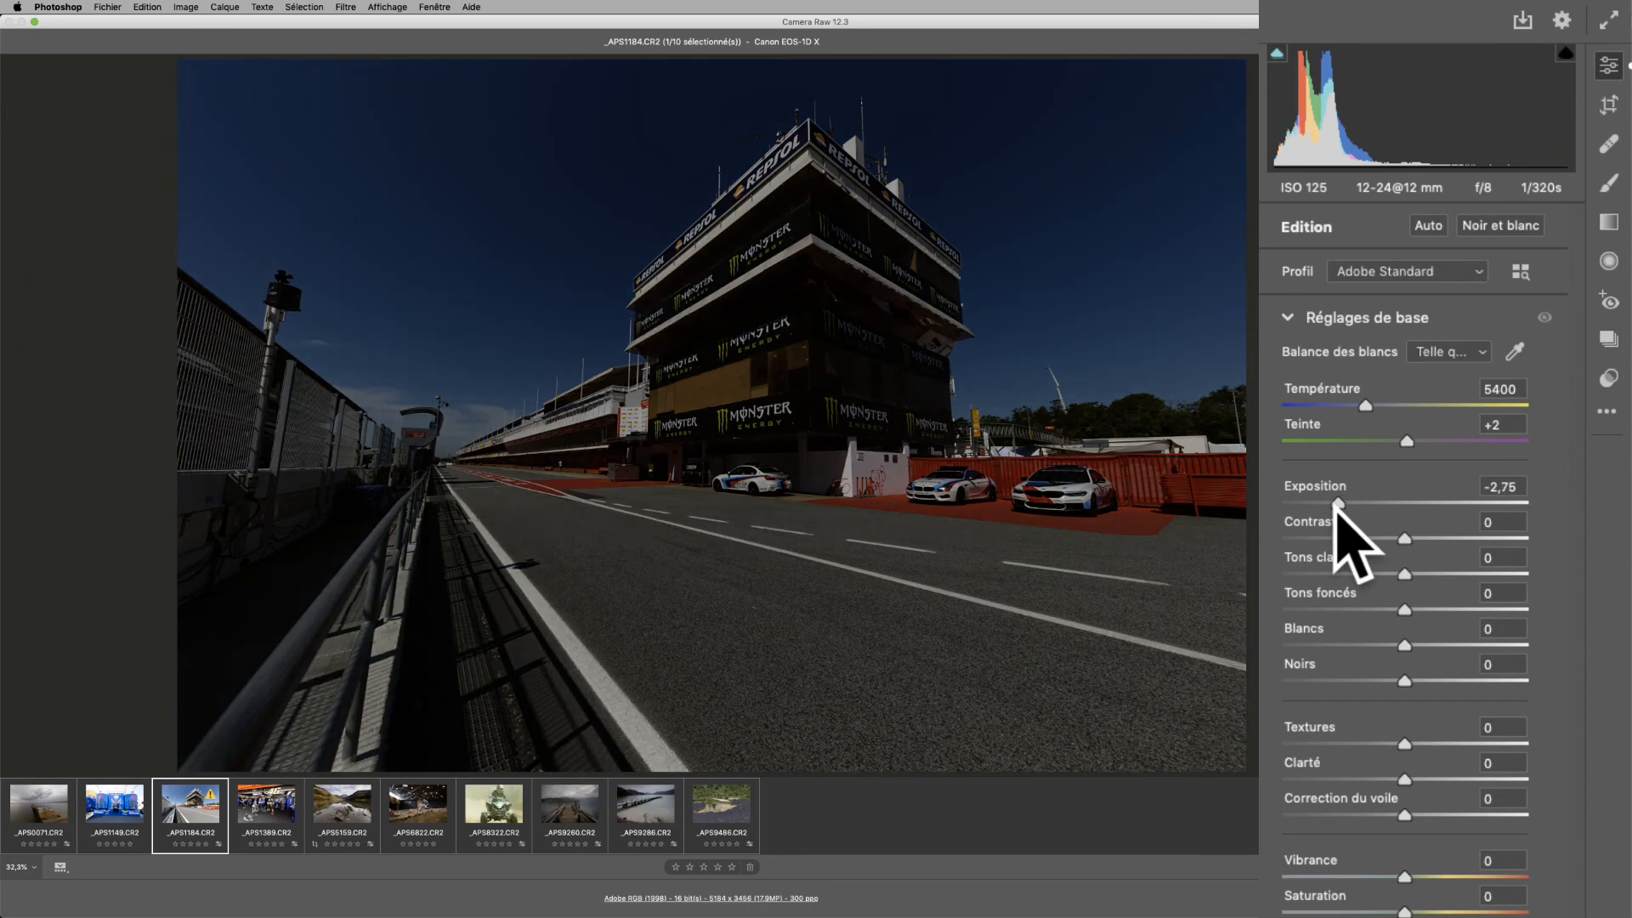
left_click(1608, 338)
left_click(1548, 225)
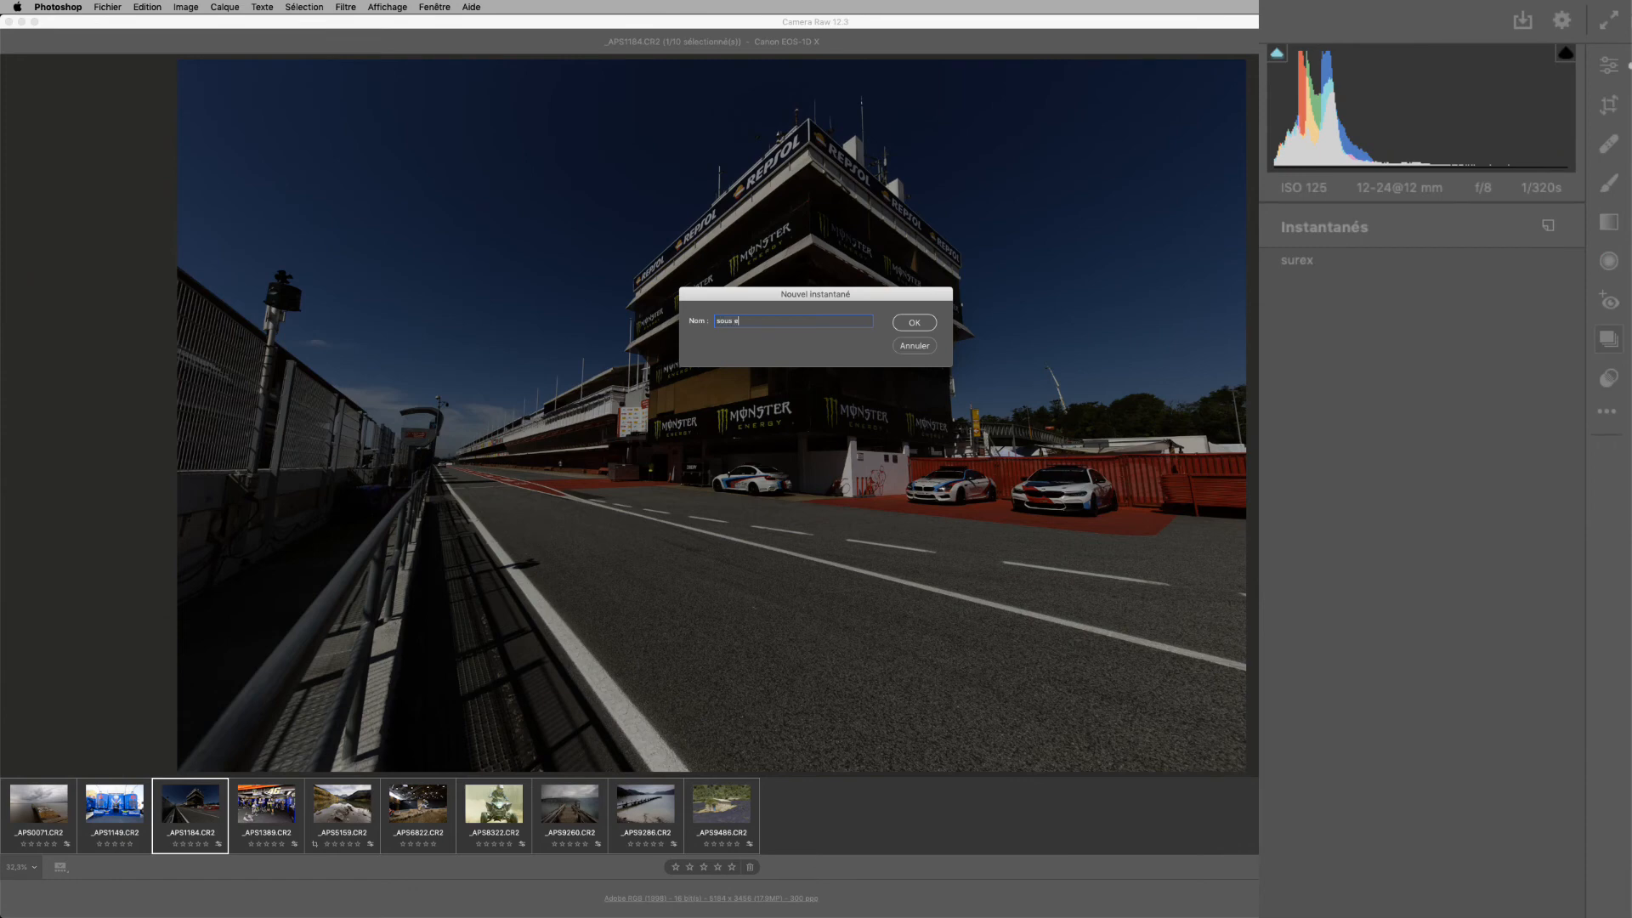
key("Return")
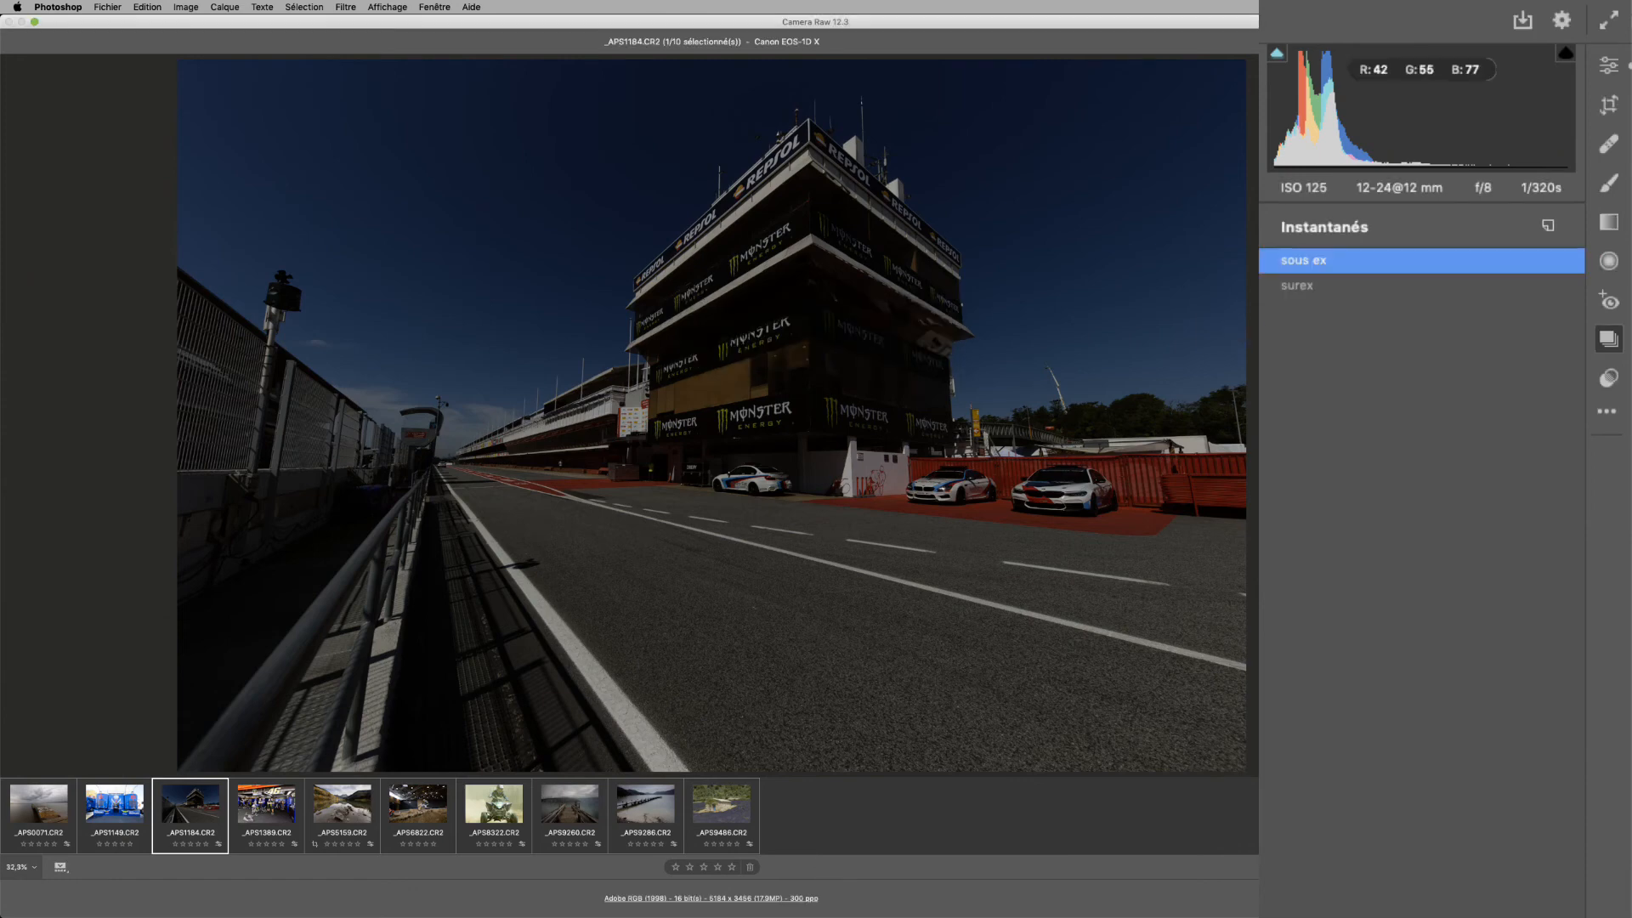
Reset the racetrack photo's basic adjustments and recall the surex snapshot.
left_click(1608, 66)
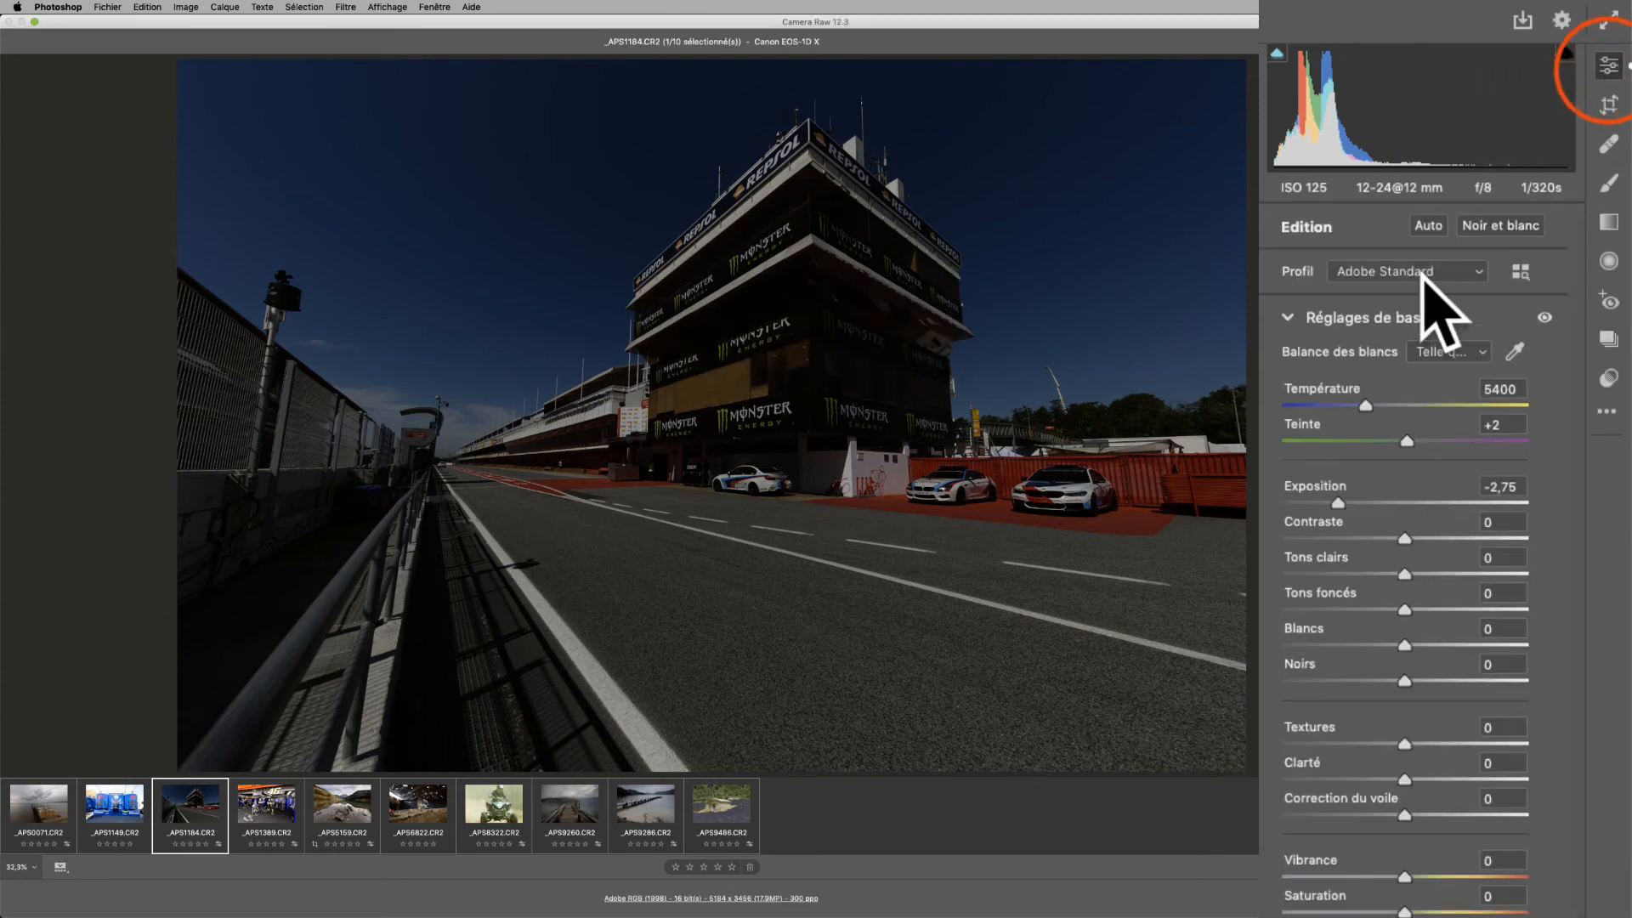
double_click(1394, 319)
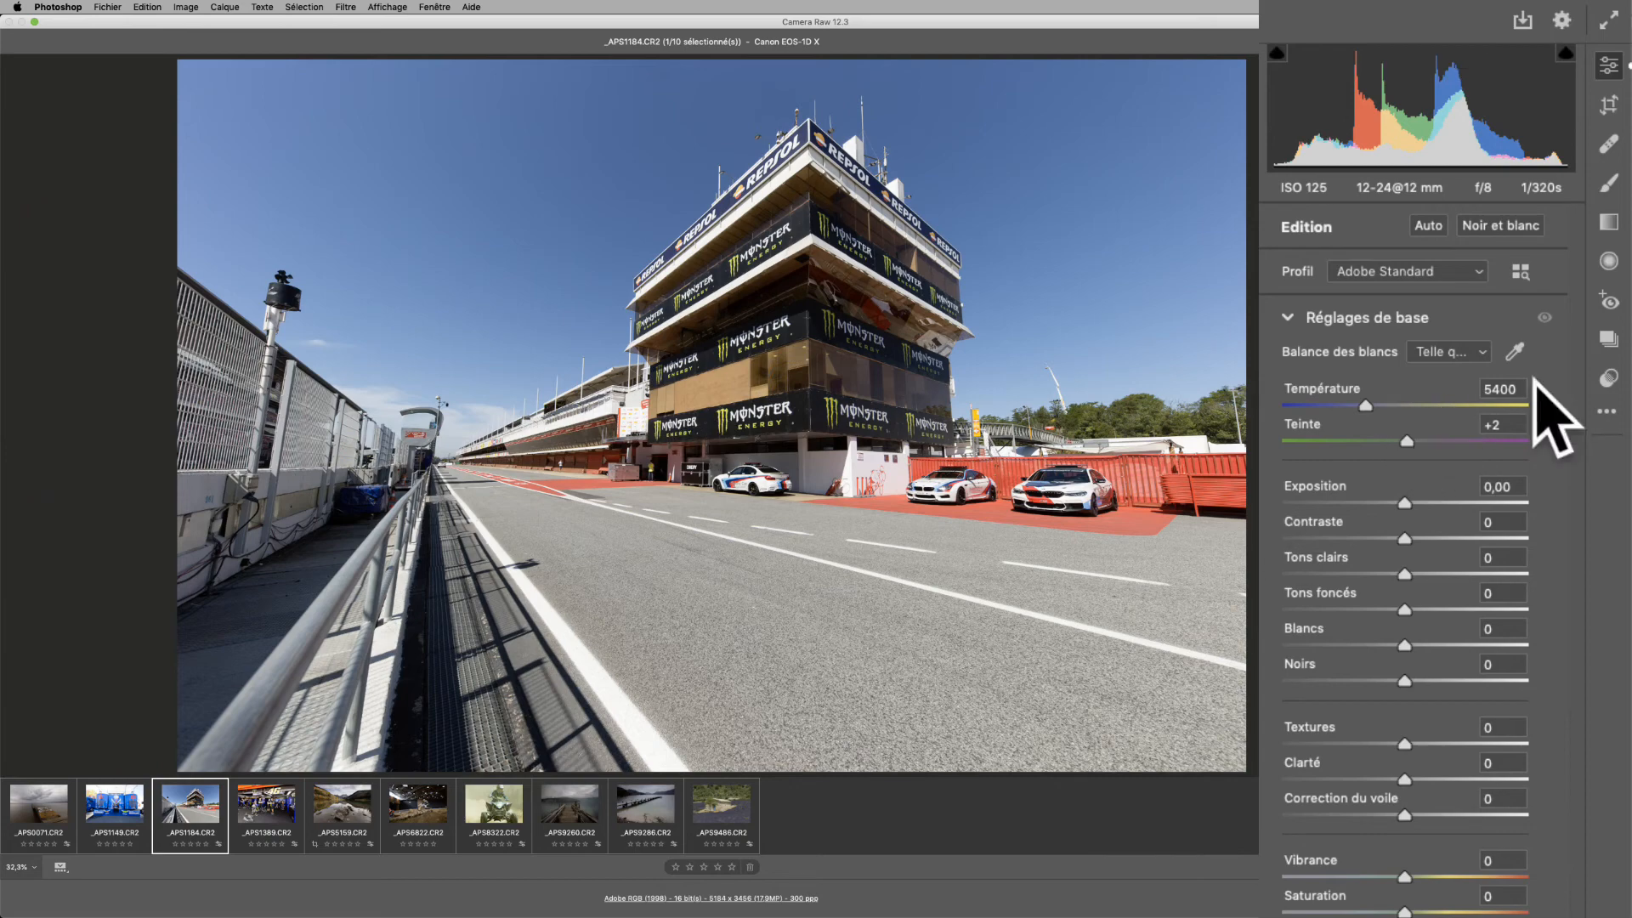
left_click(1611, 340)
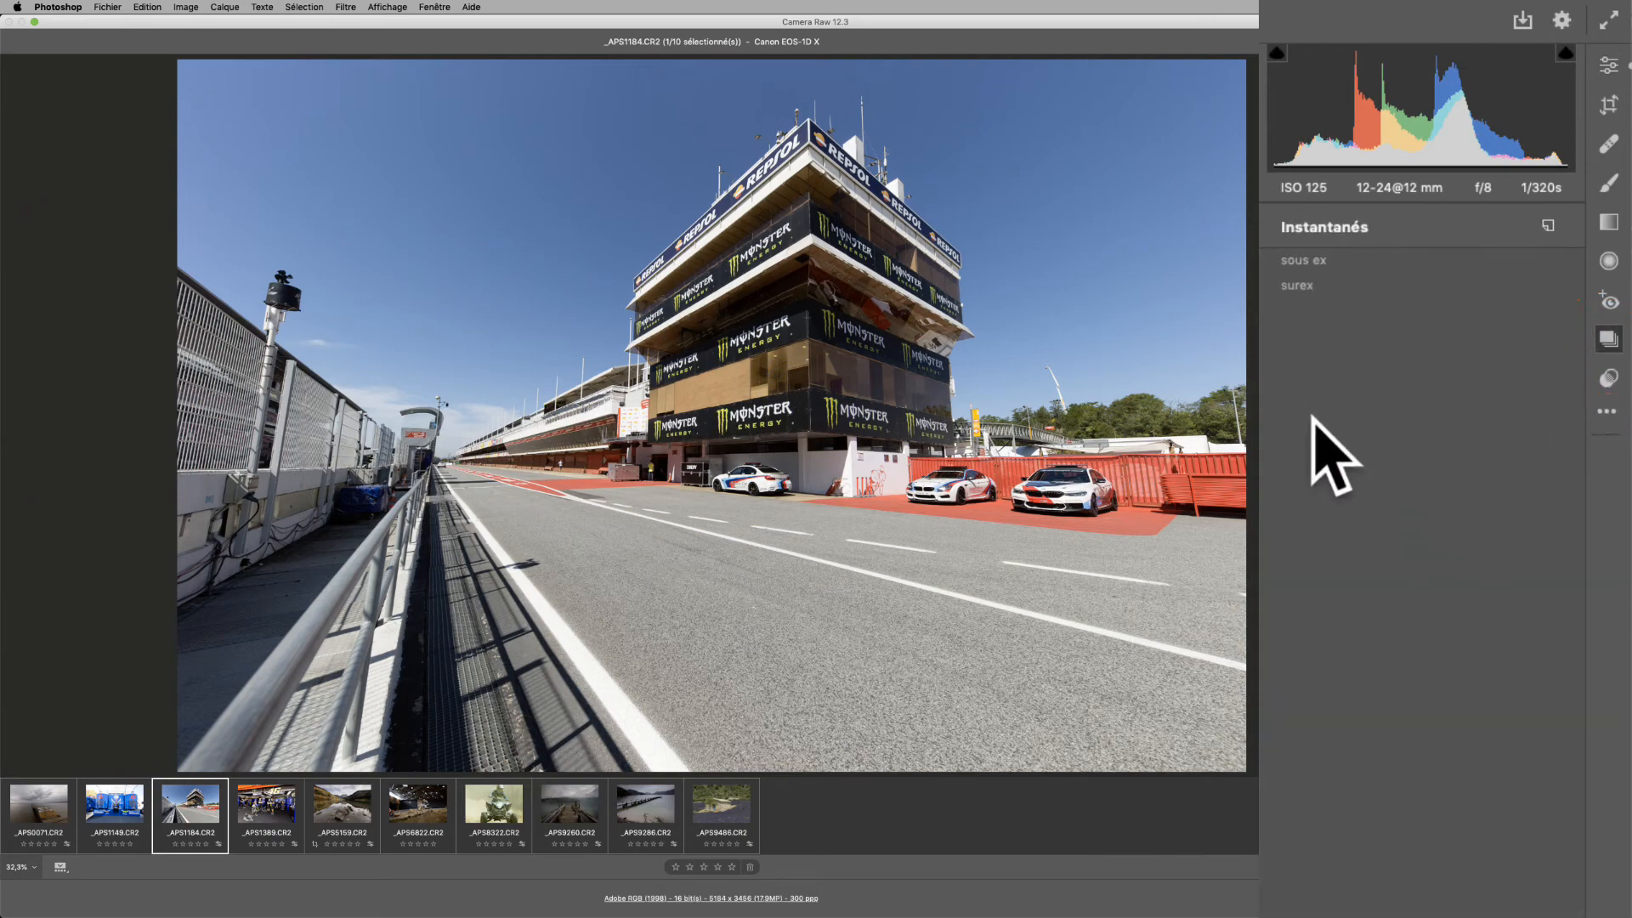
left_click(1317, 285)
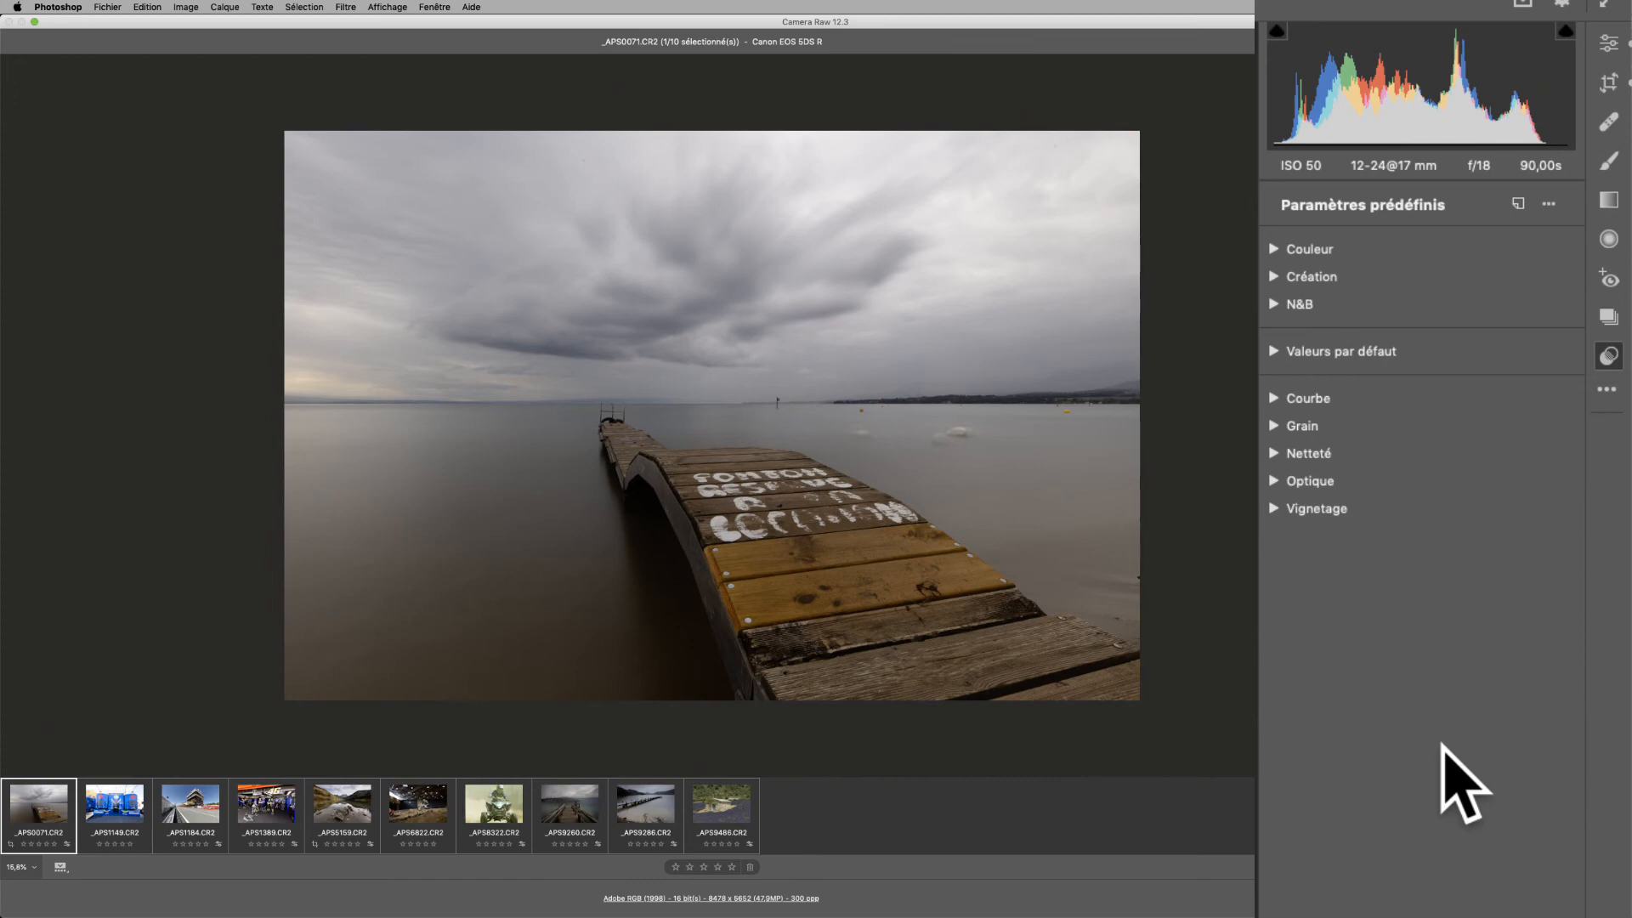
Set the pier photo's Correction du voile to +47, Exposition to -0,30, Vibrance to +29 and Saturation to +43.
left_click(1609, 42)
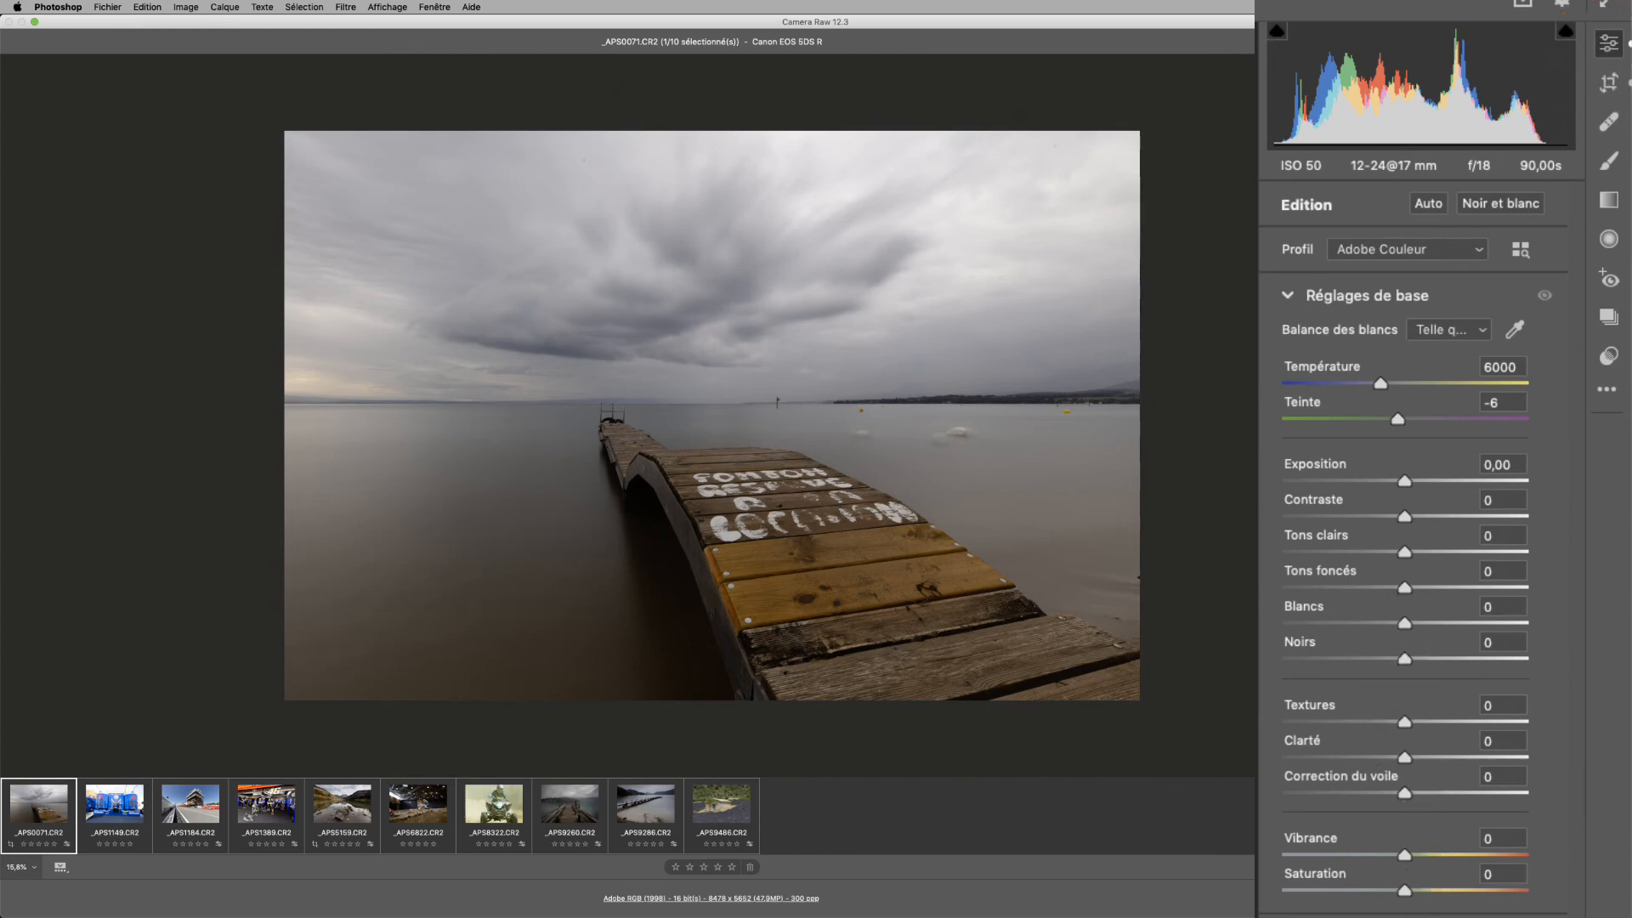
left_click_drag(1404, 793, 1462, 794)
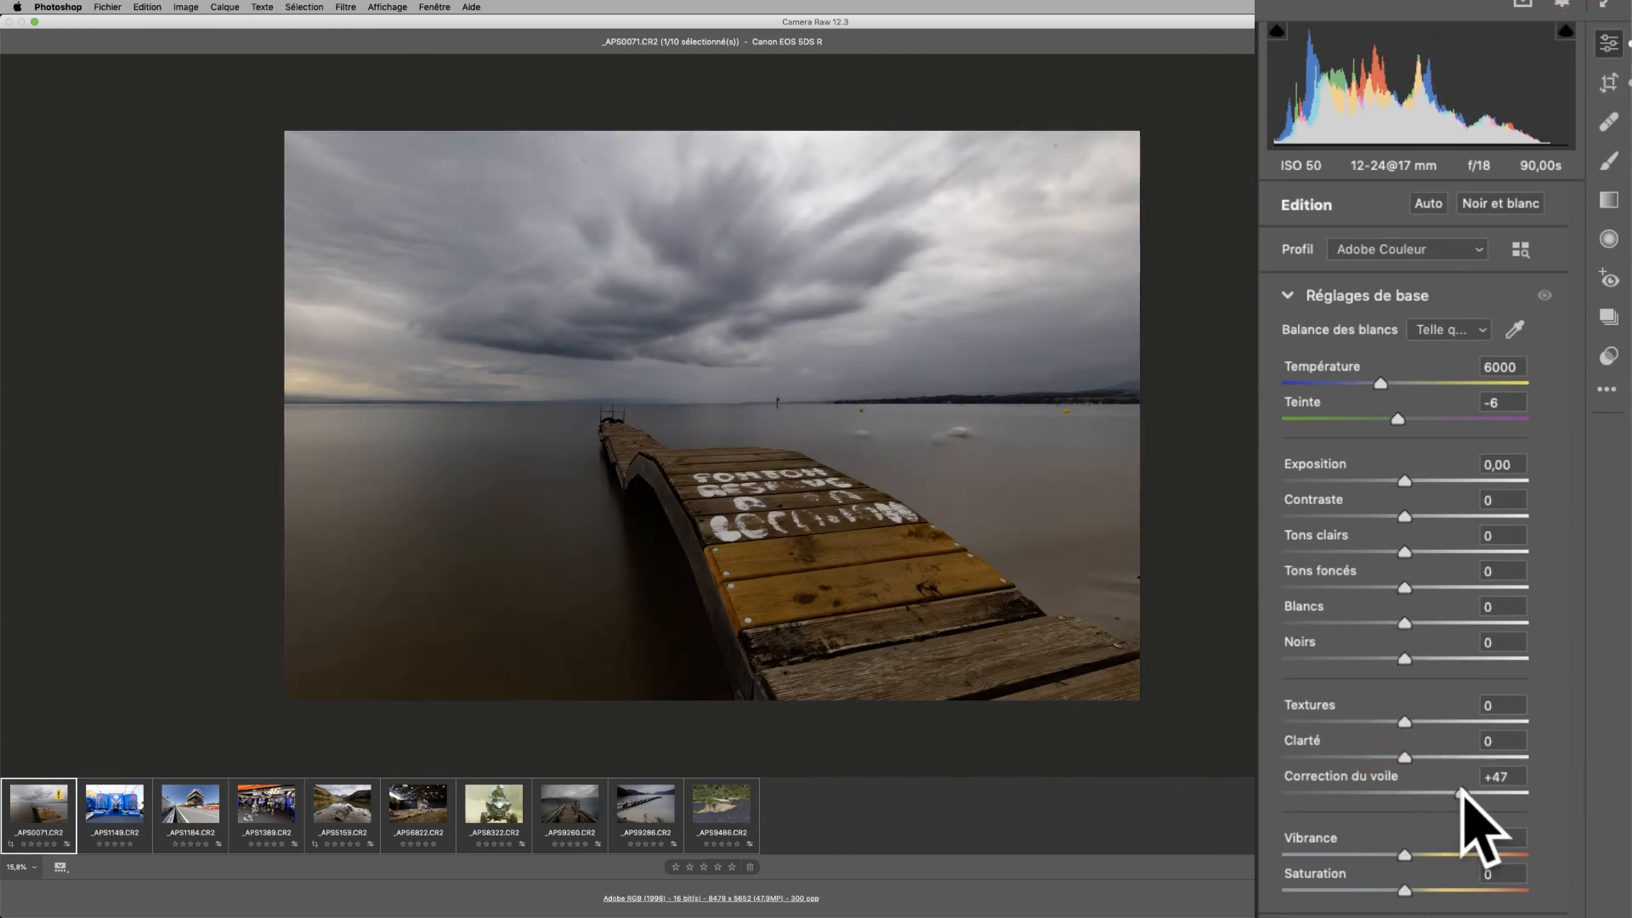
mouse_move(1403, 481)
left_mouse_down()
mouse_move(1443, 480)
mouse_move(1397, 481)
left_mouse_up()
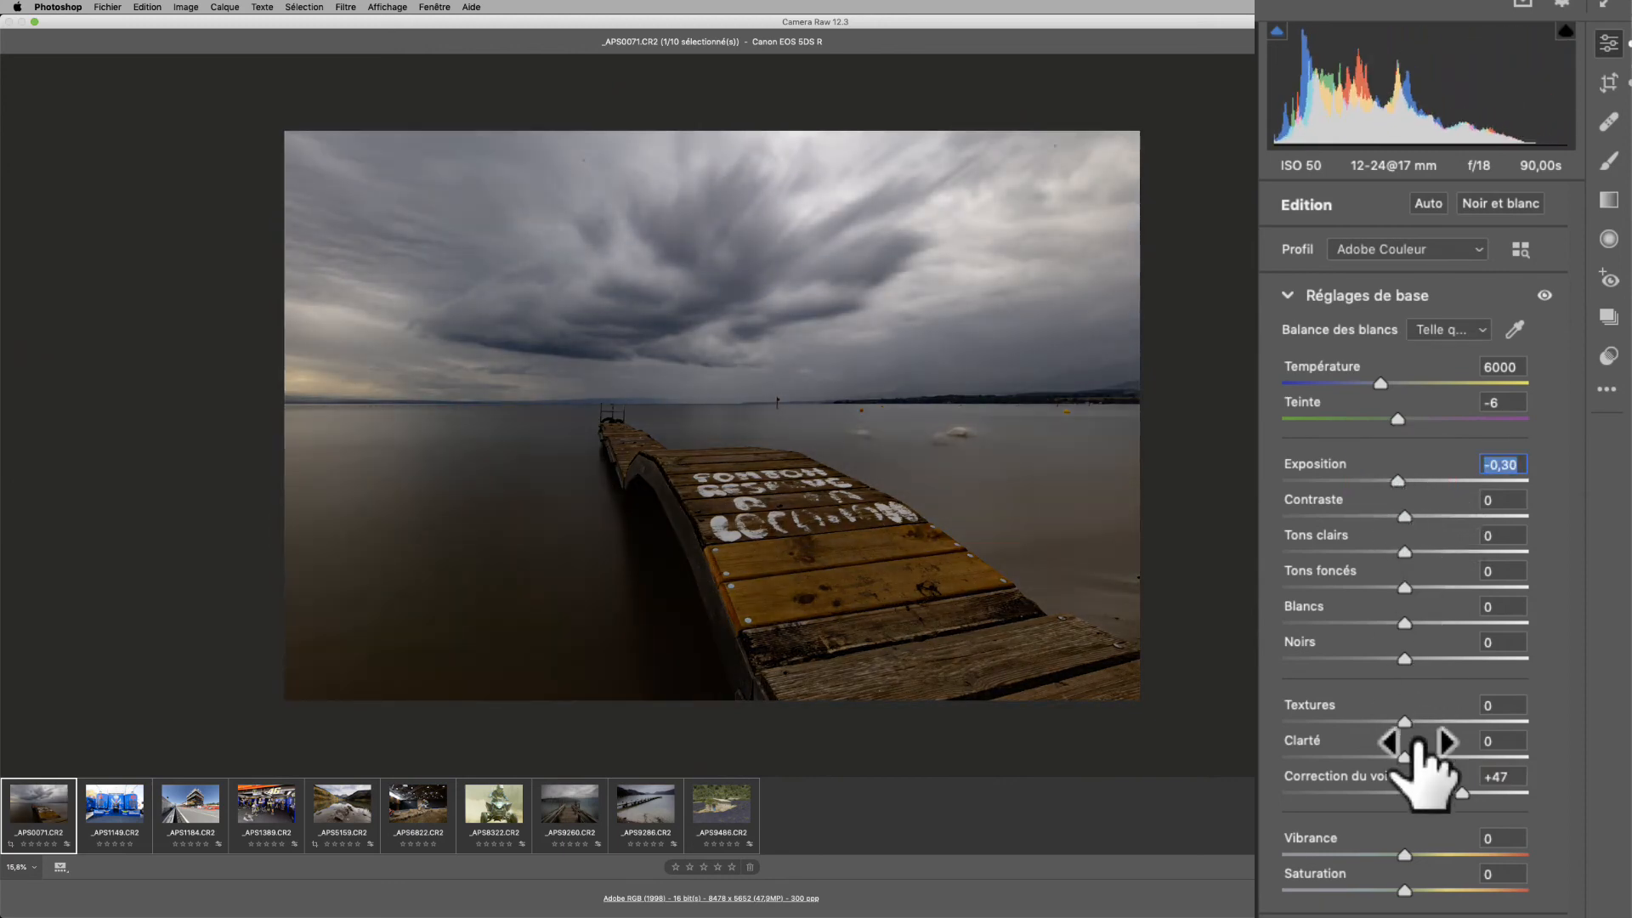
left_click(1404, 893)
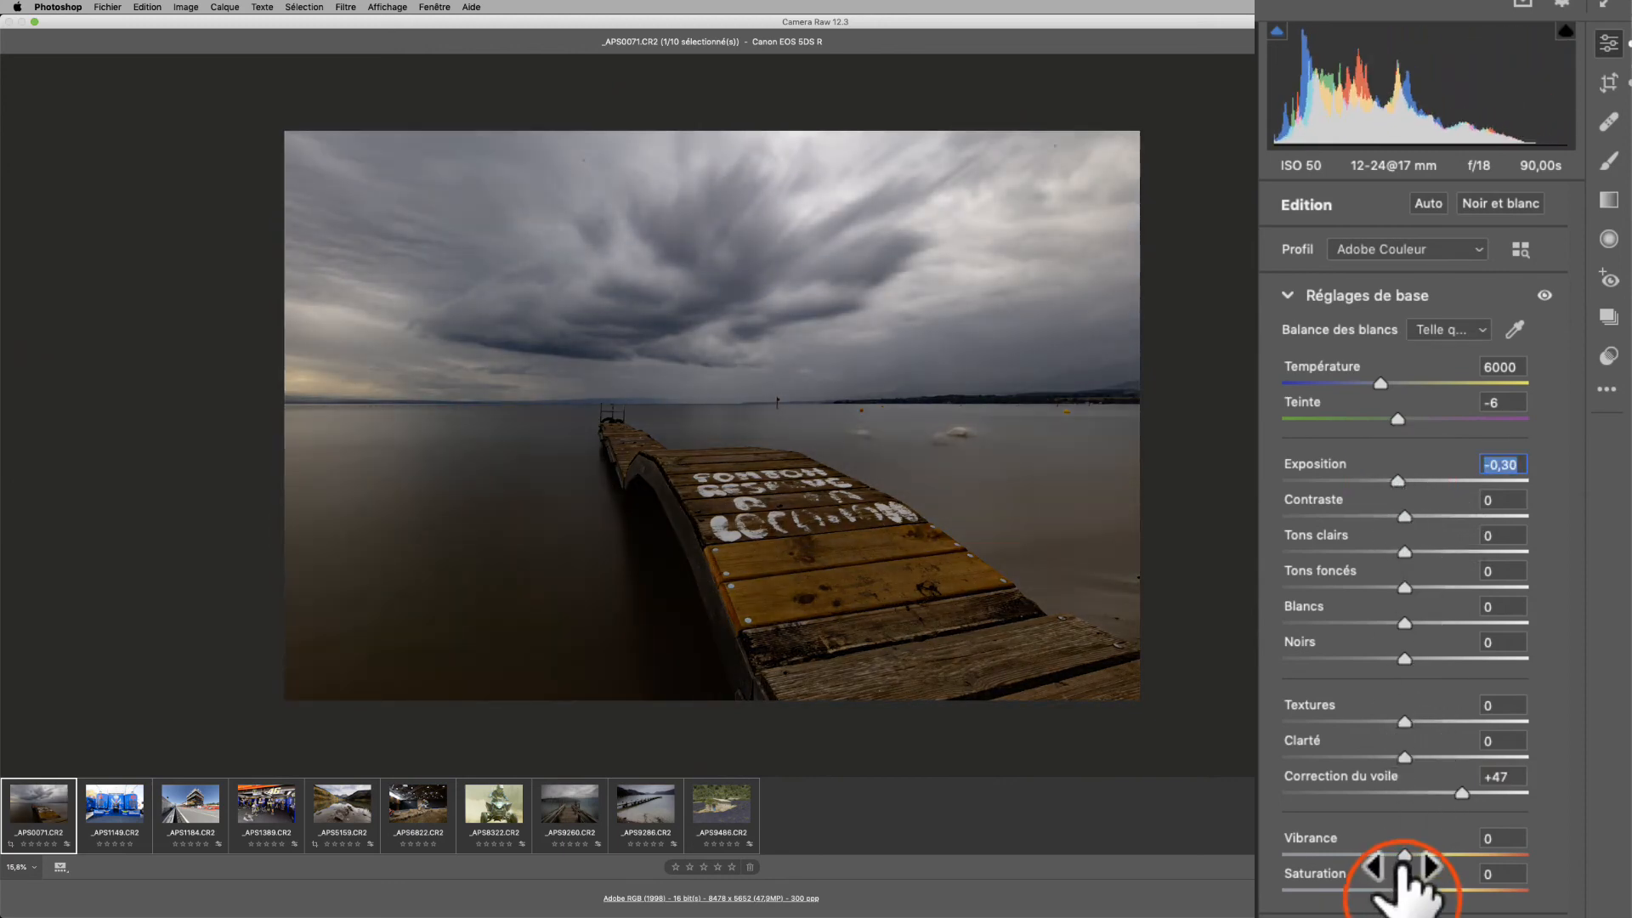
left_click_drag(1404, 854, 1455, 890)
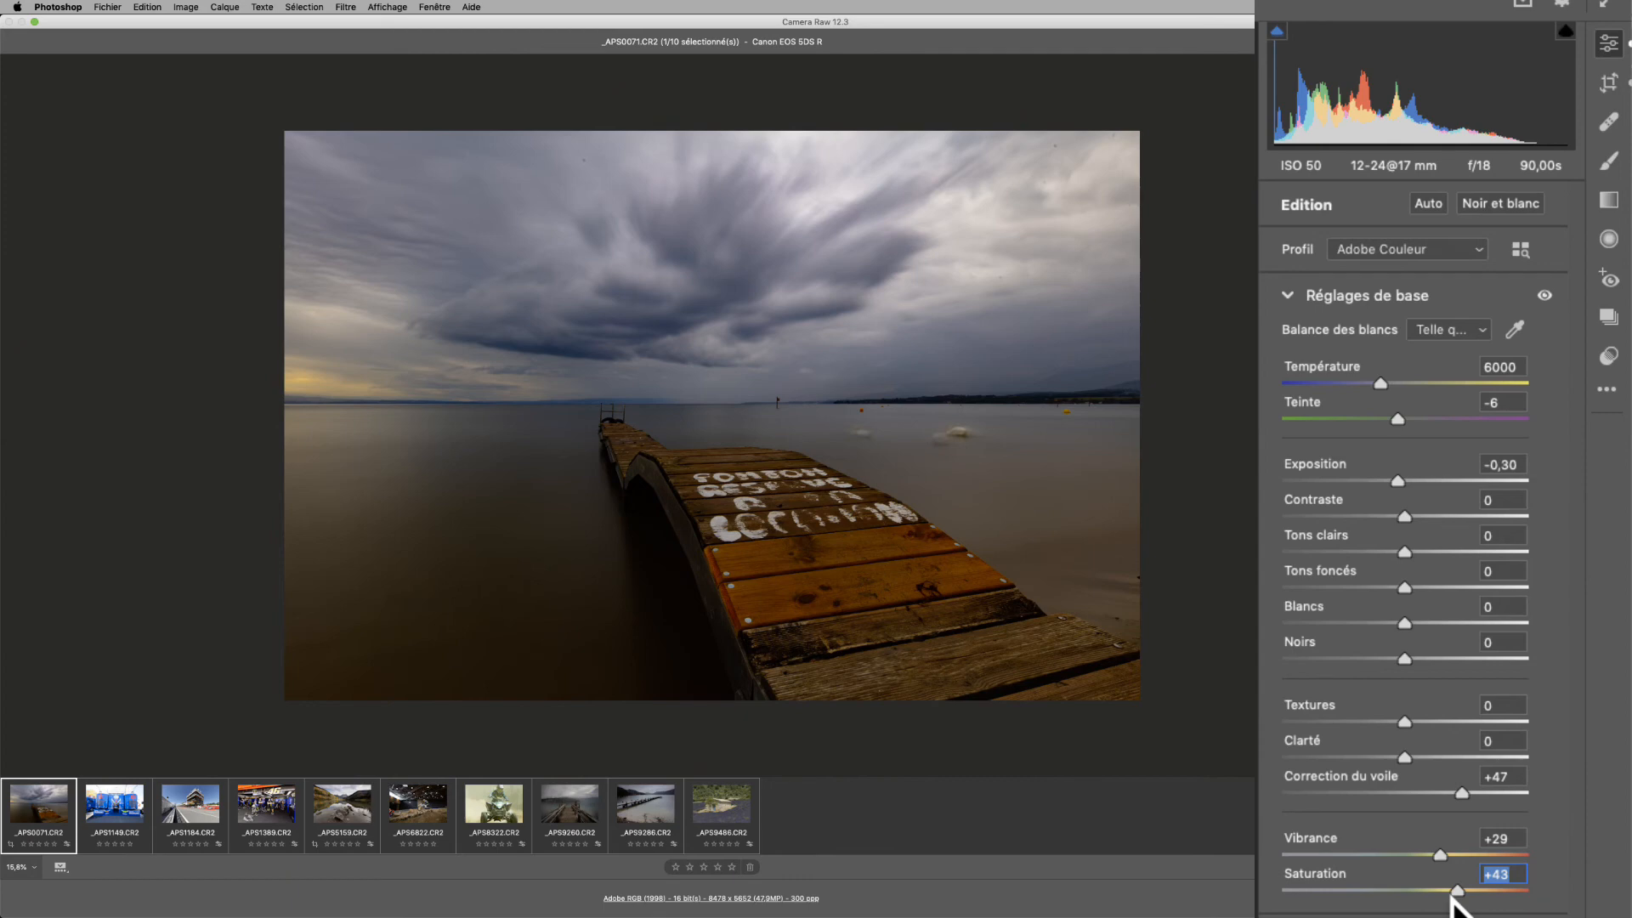
Save the pier photo's settings with the default subset as paysage.xmp in the Settings folder.
left_click(1607, 389)
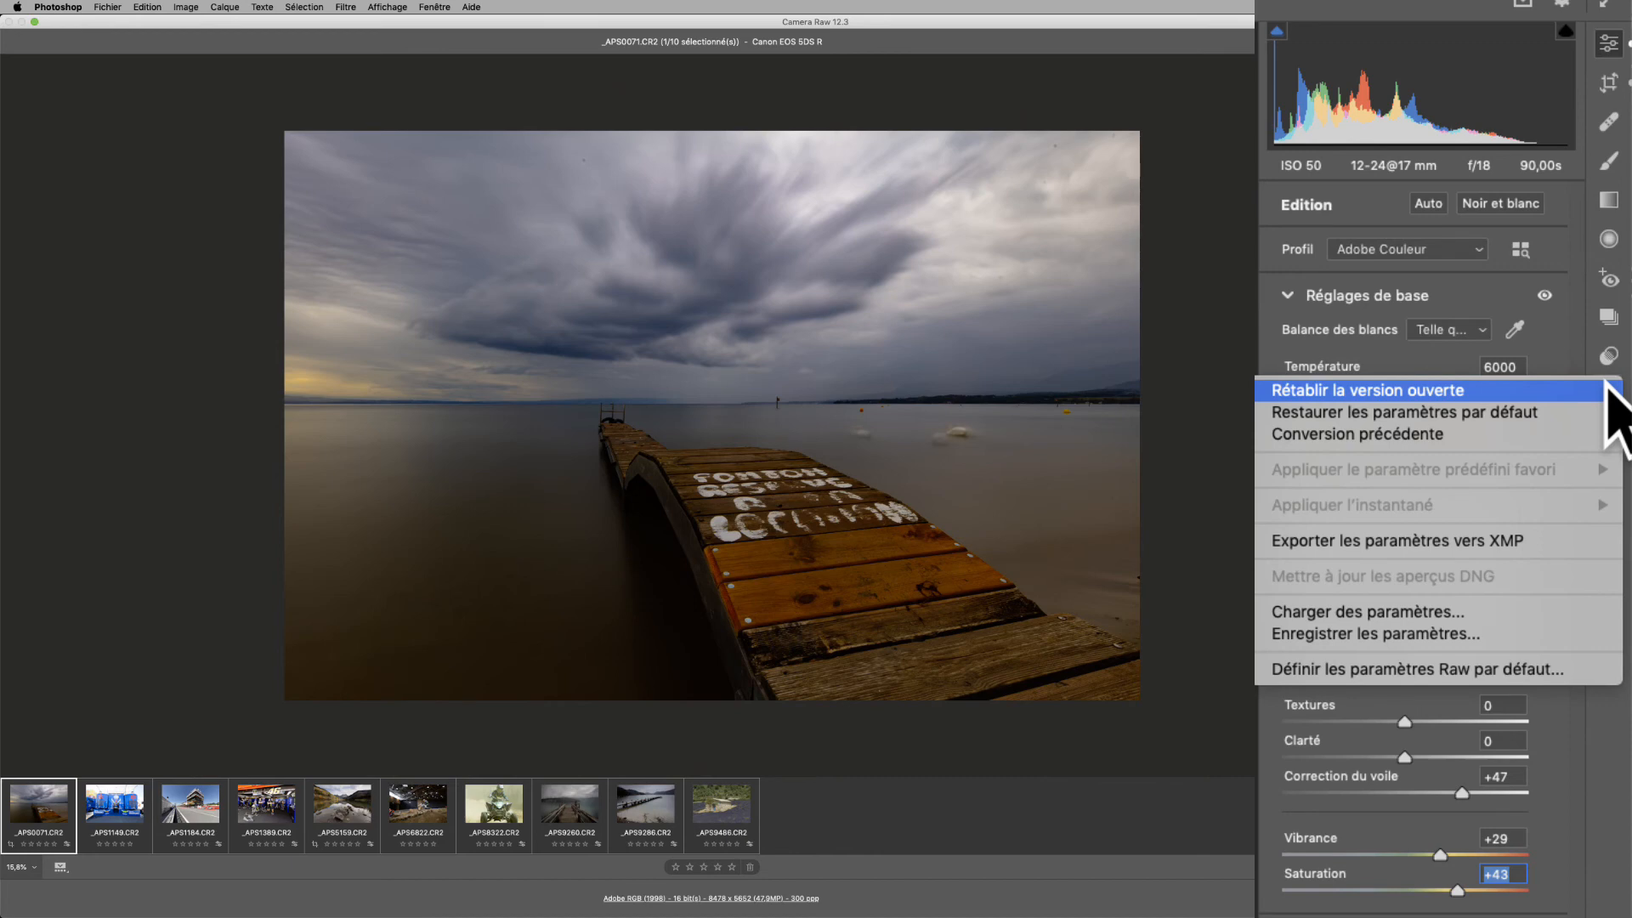
left_click(1446, 633)
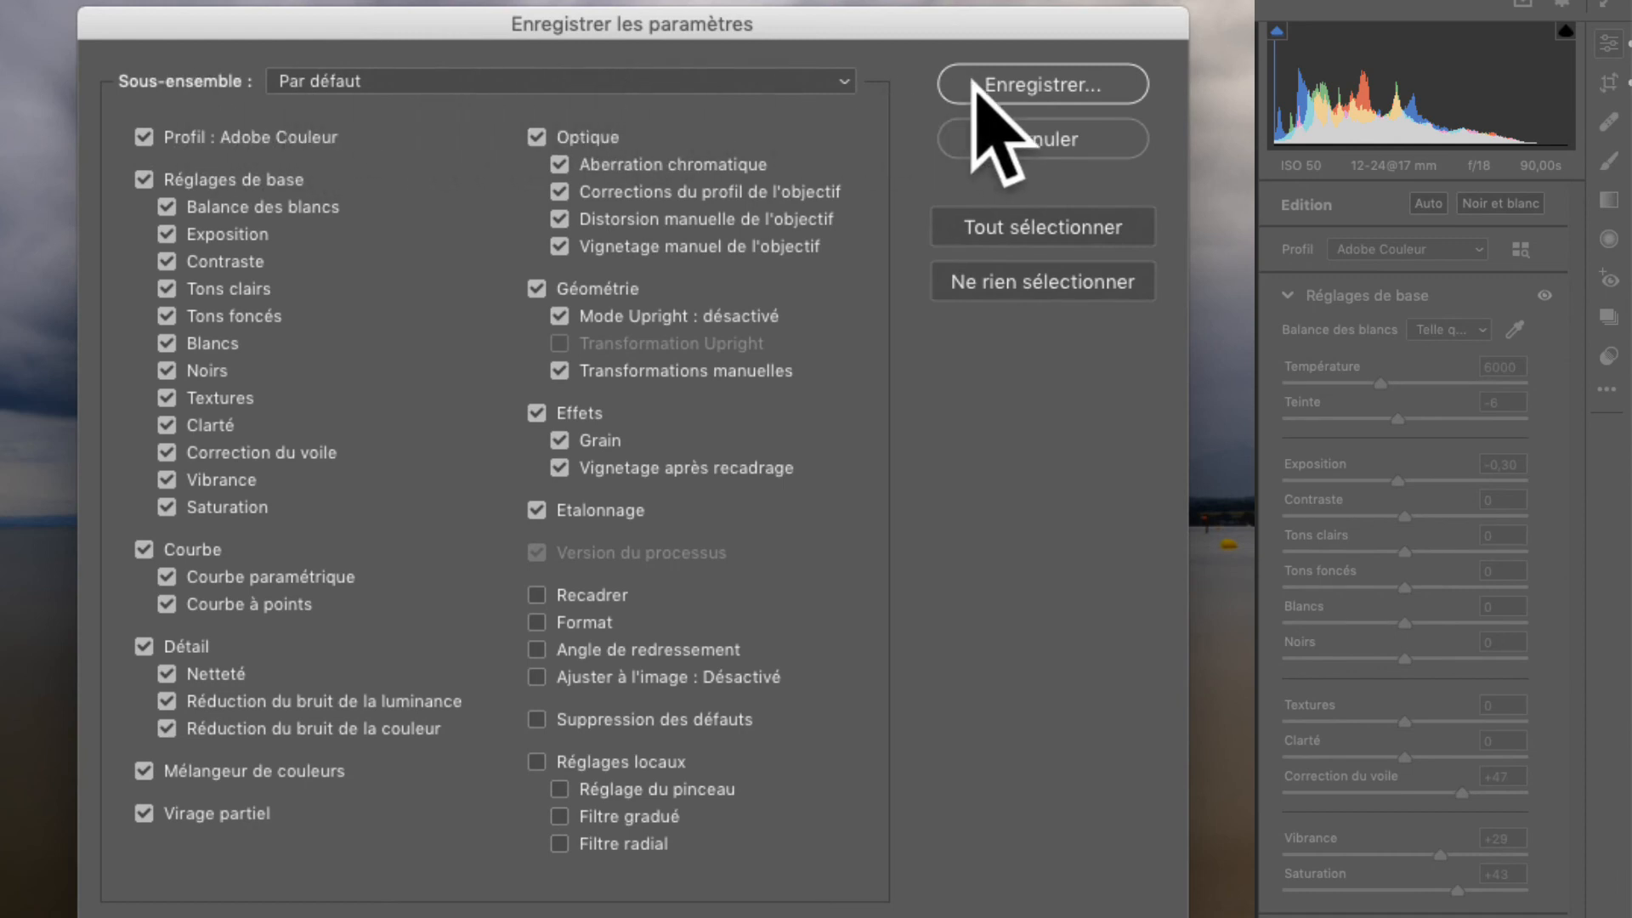
left_click(1039, 85)
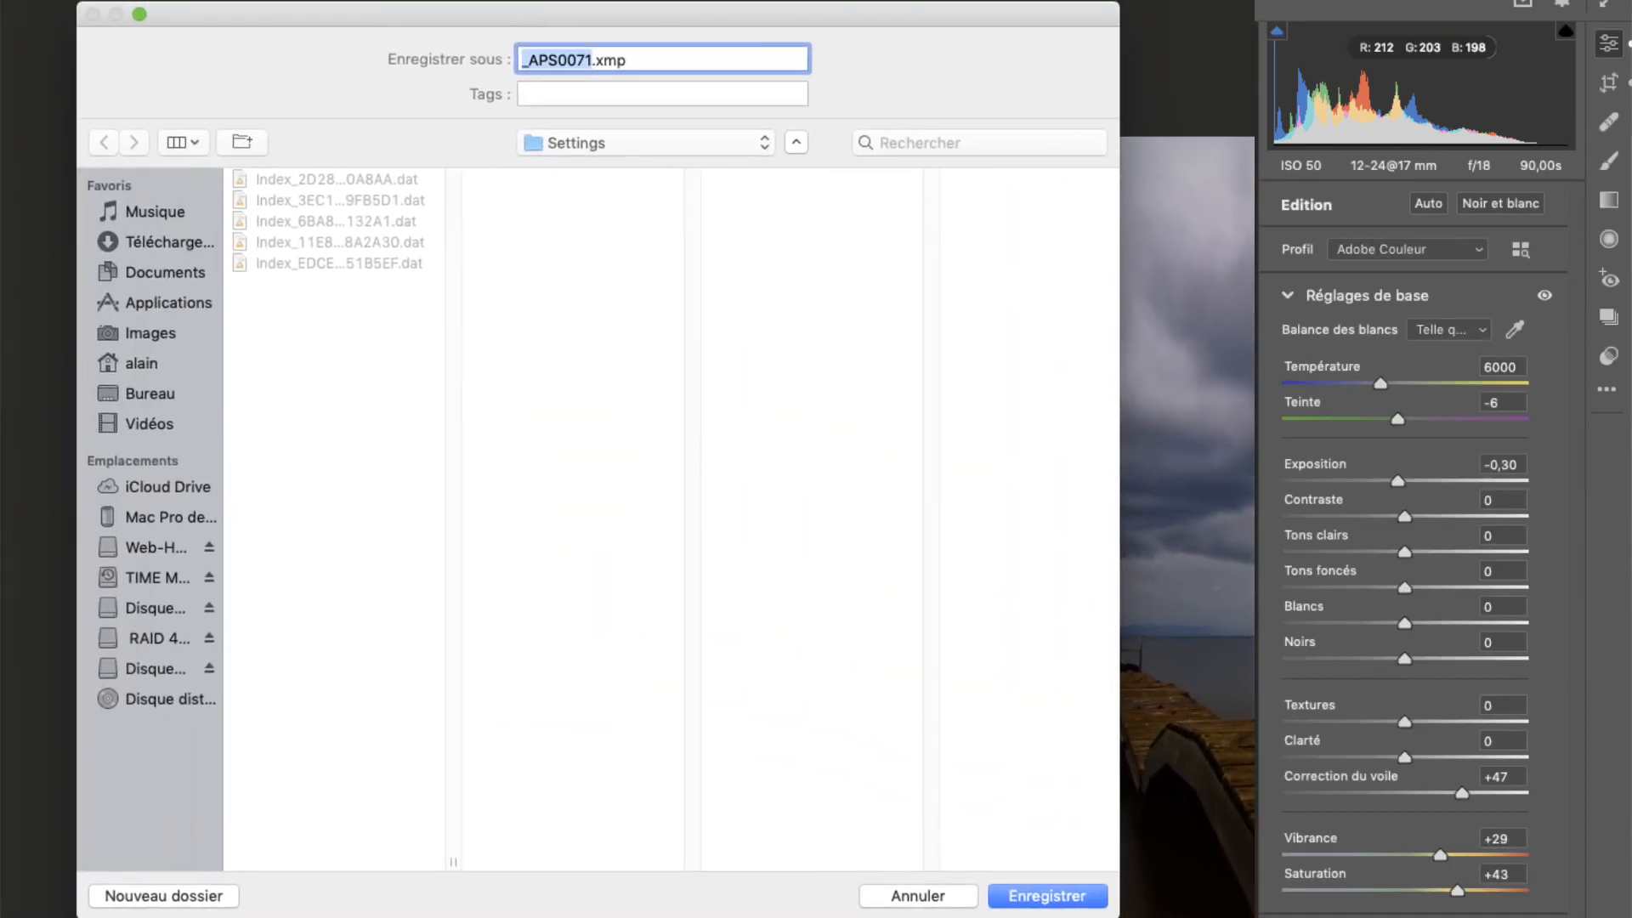
type("paya")
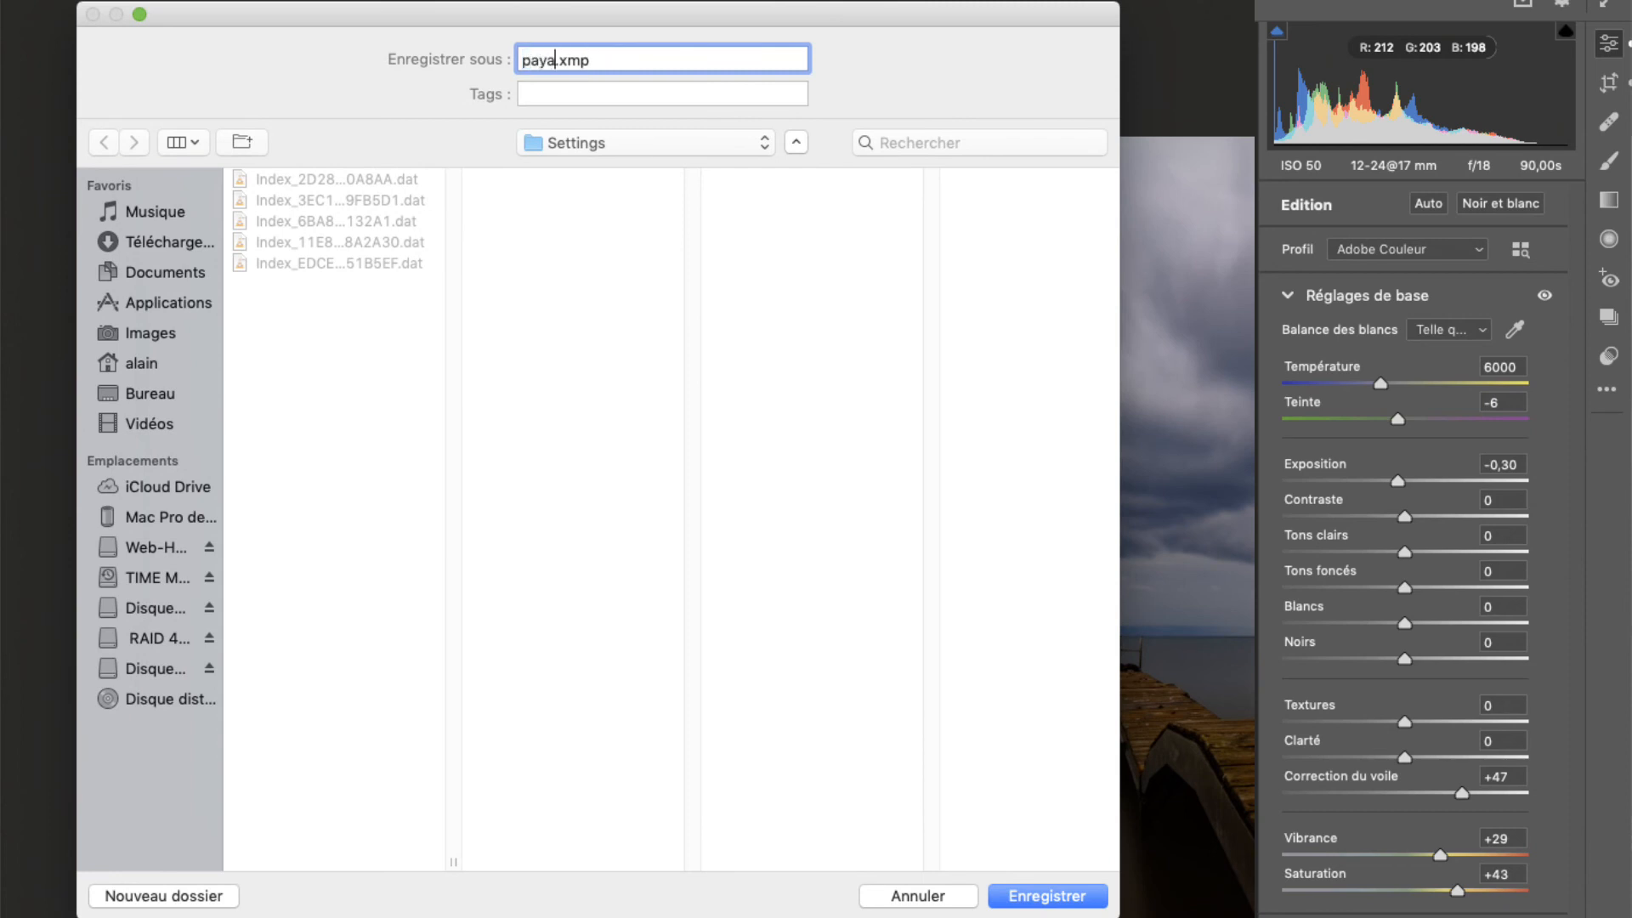
type("sage")
left_click(1068, 900)
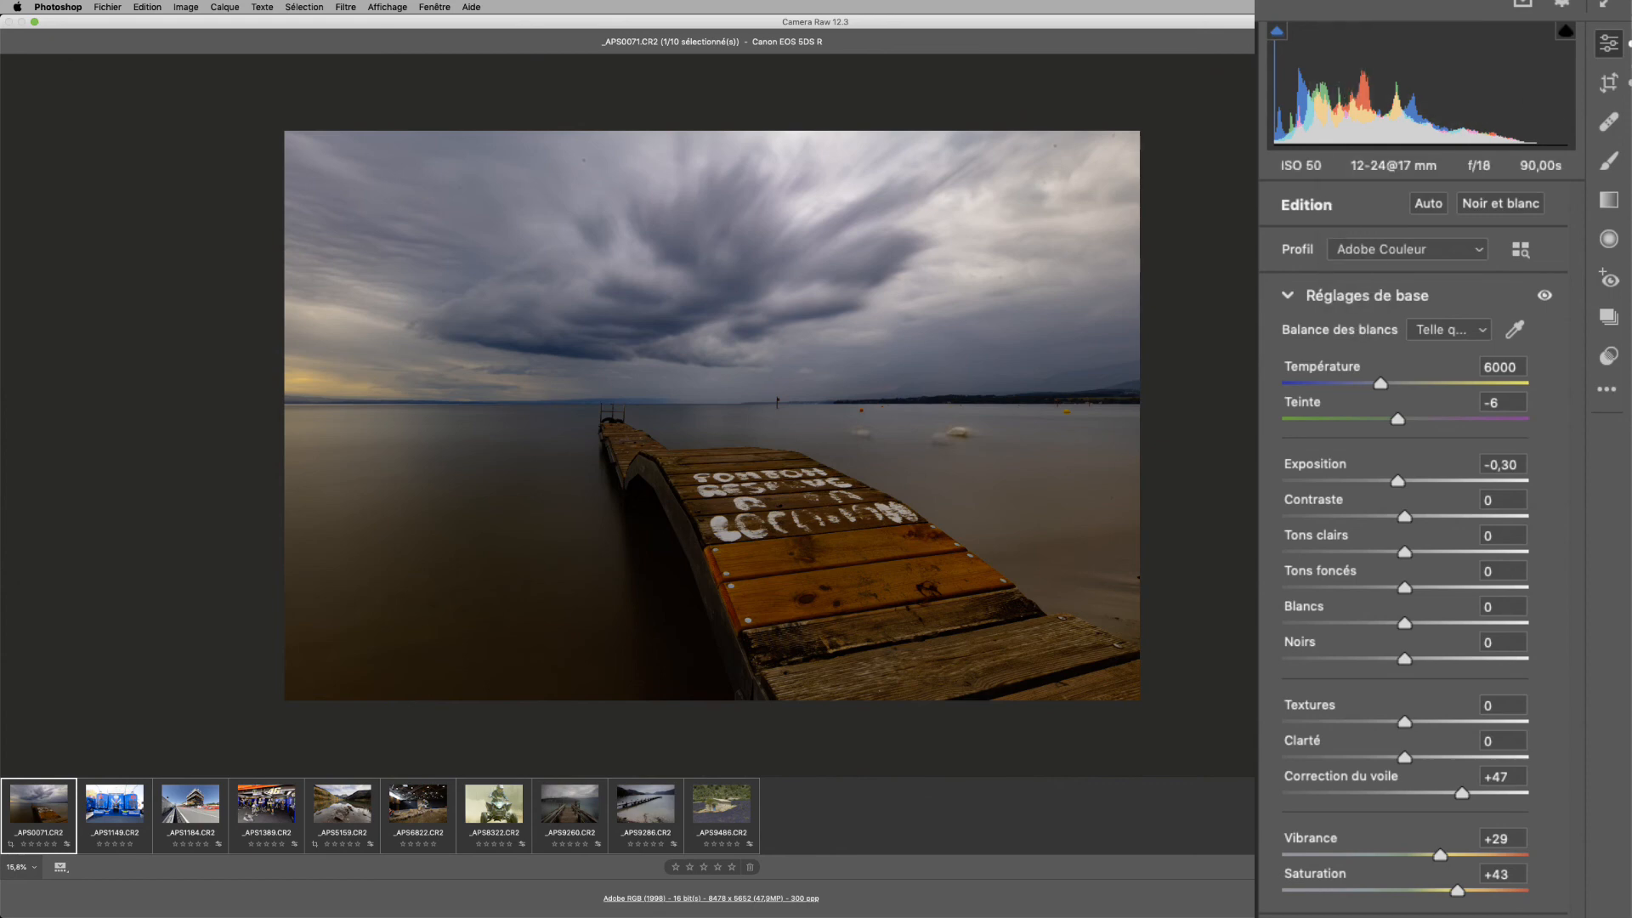
Revert the pier photo to its opened version and collapse the Réglages de base section.
left_click(1600, 391)
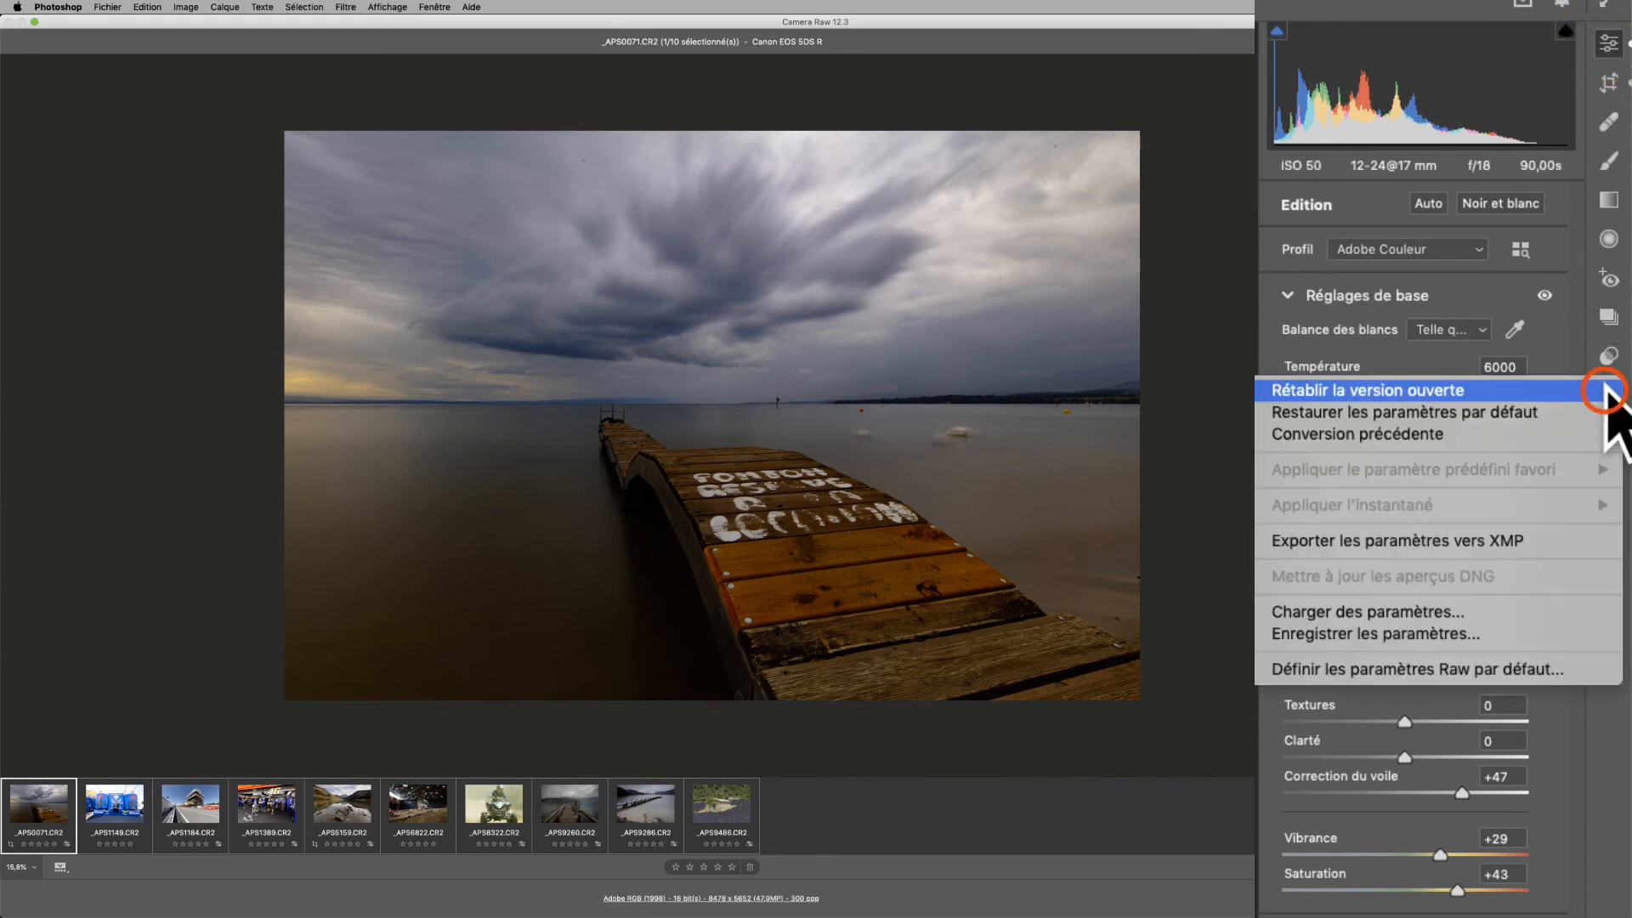
left_click(1603, 390)
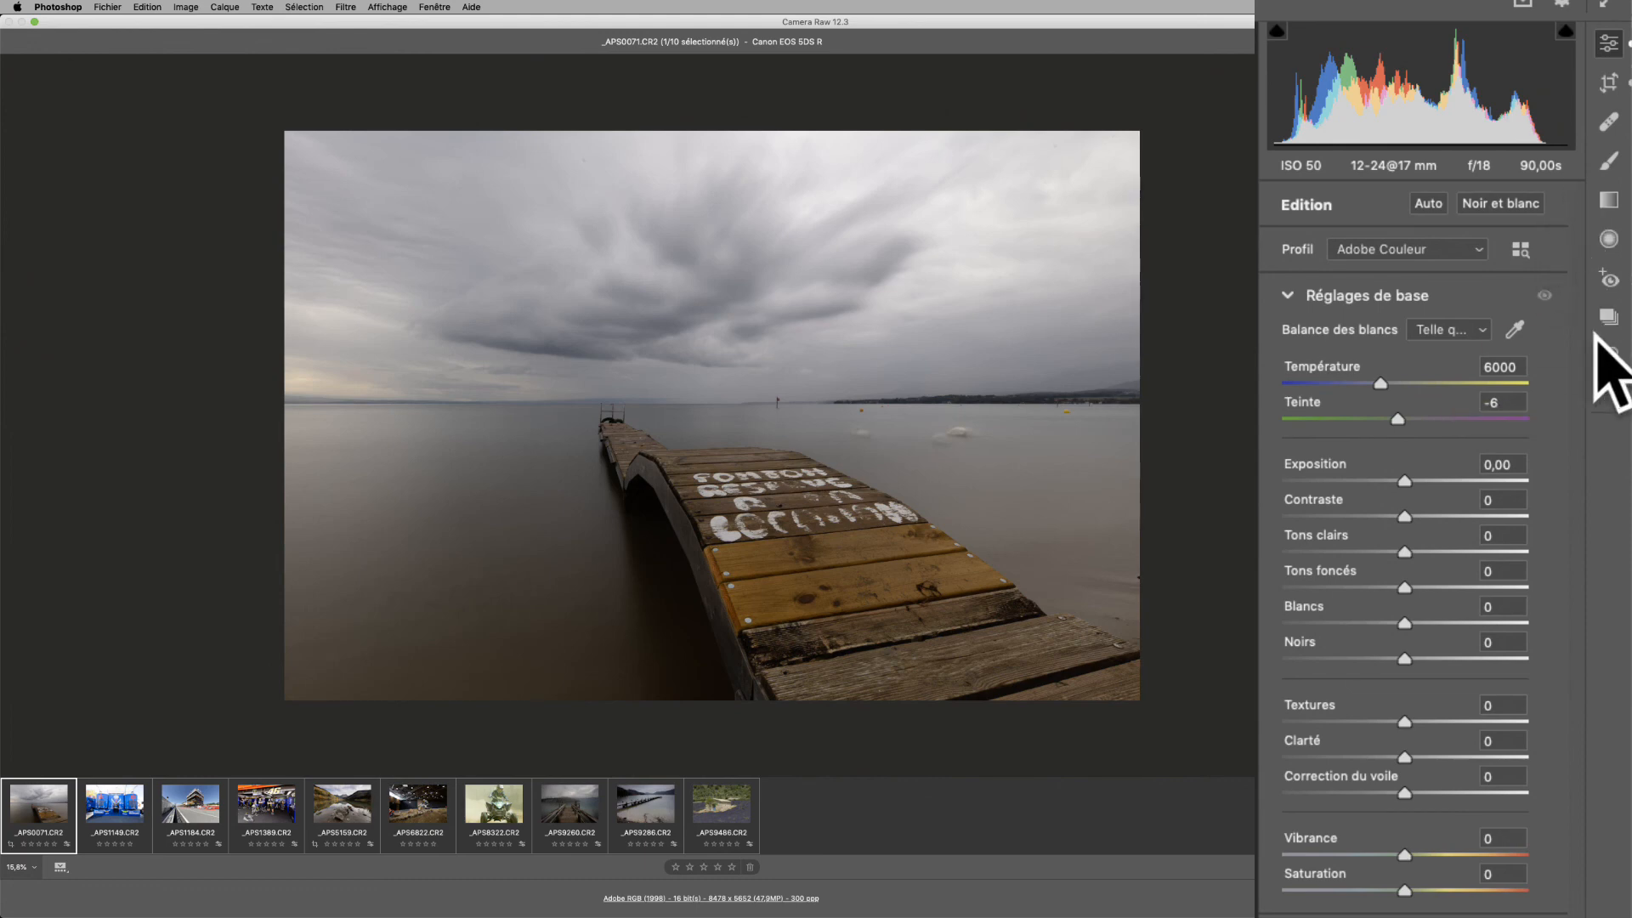
left_click(1358, 297)
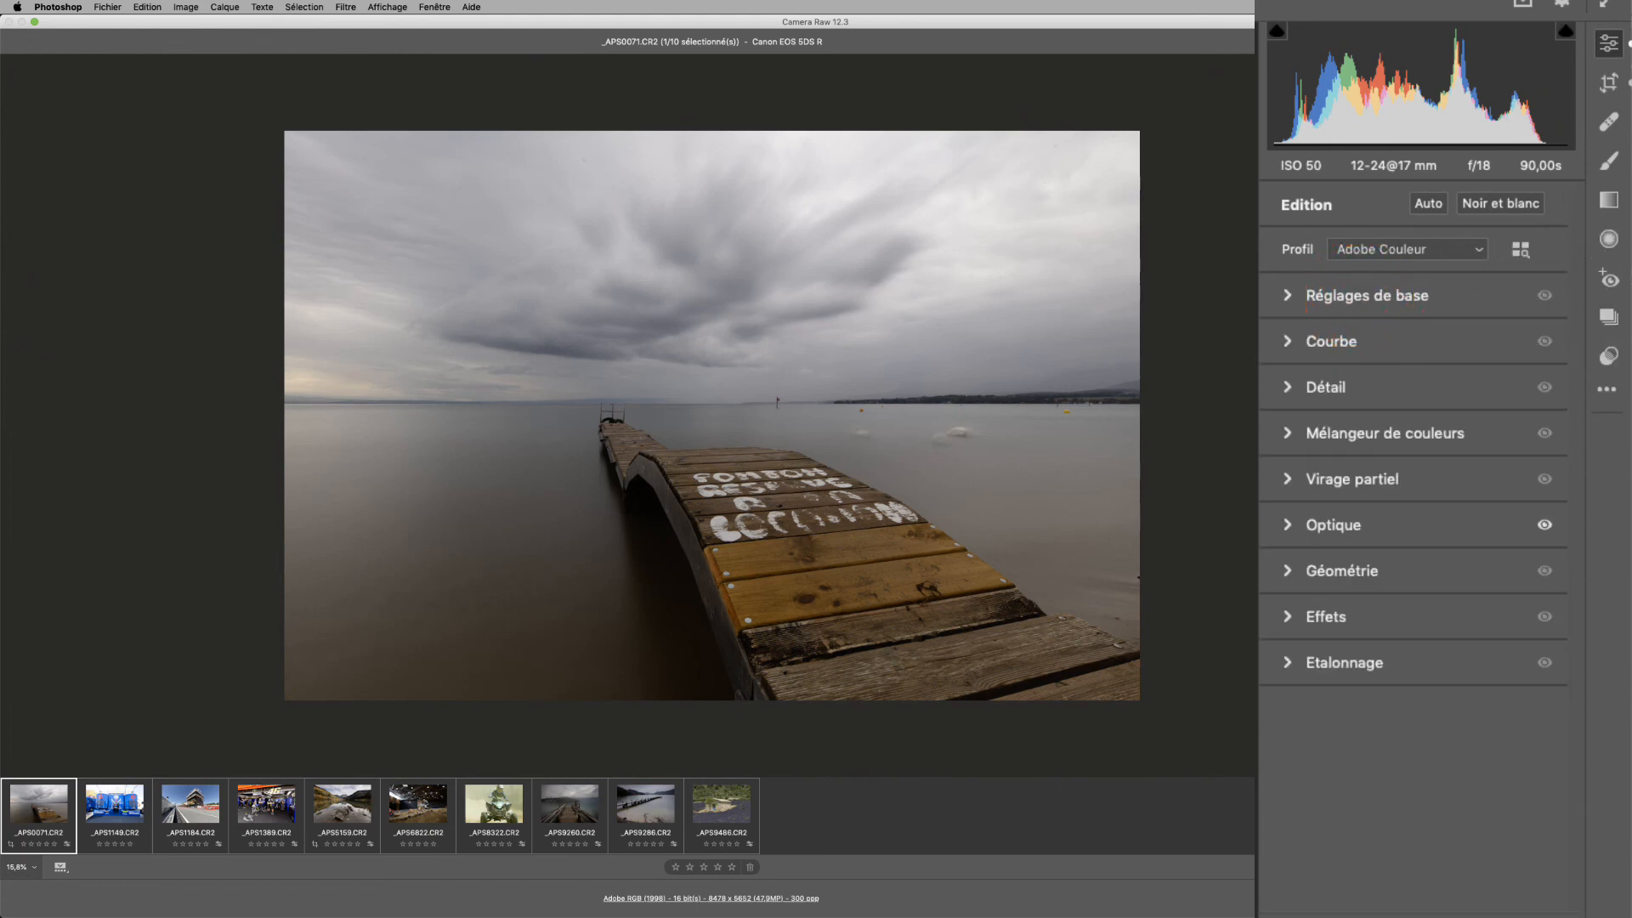
Apply the user preset paysage to the blue Suzuki team truck photo.
left_click(1609, 357)
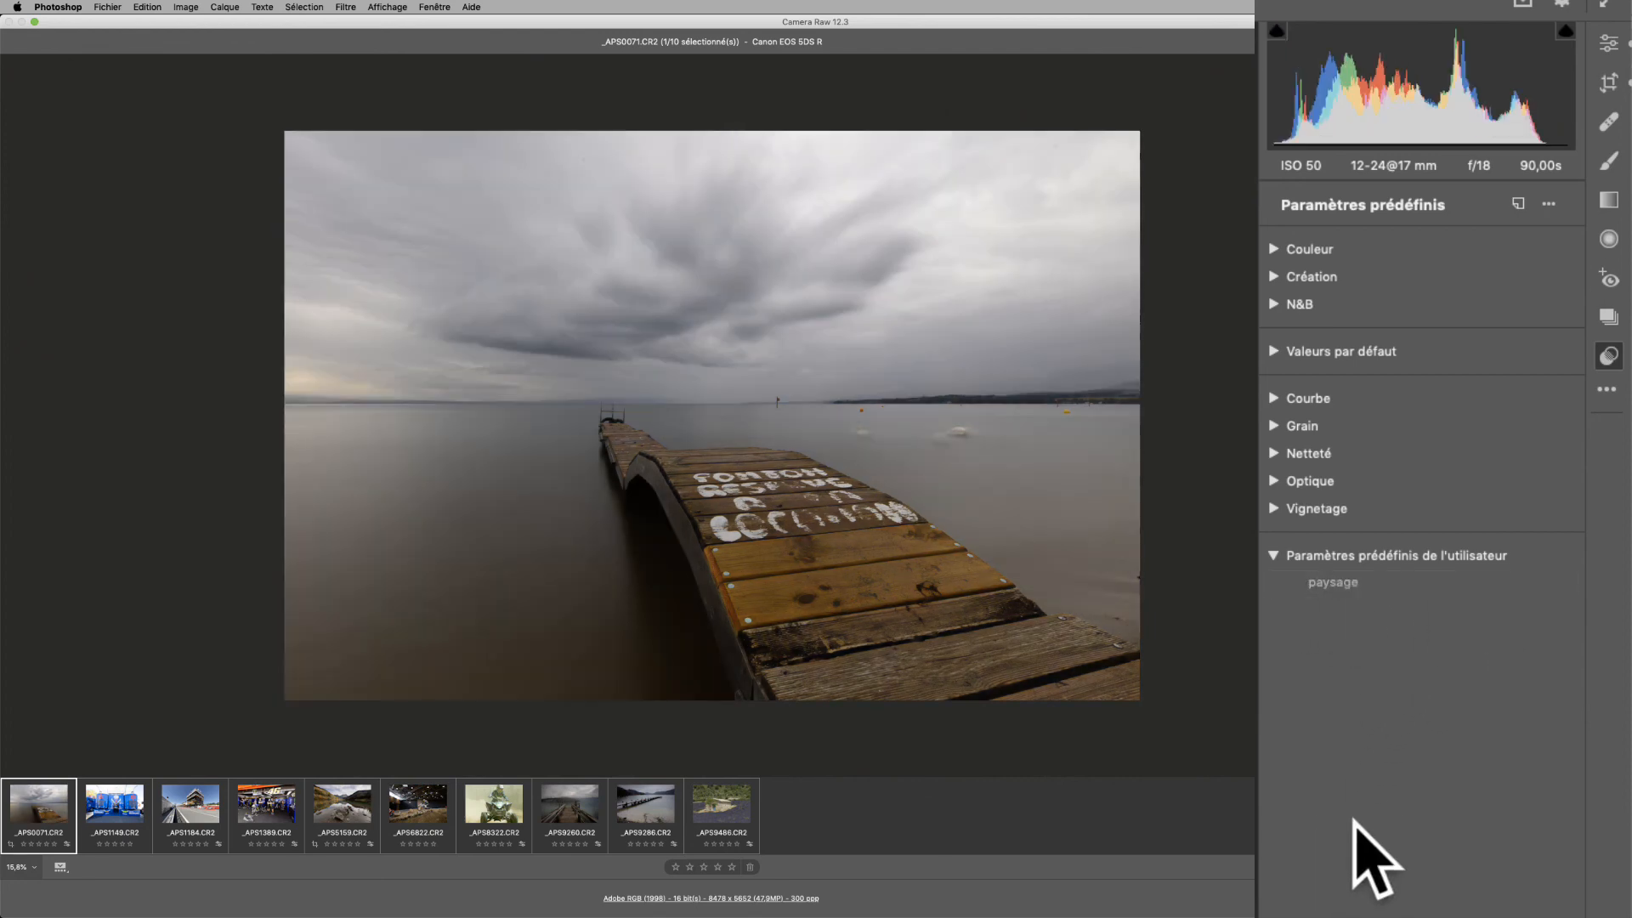
left_click(109, 802)
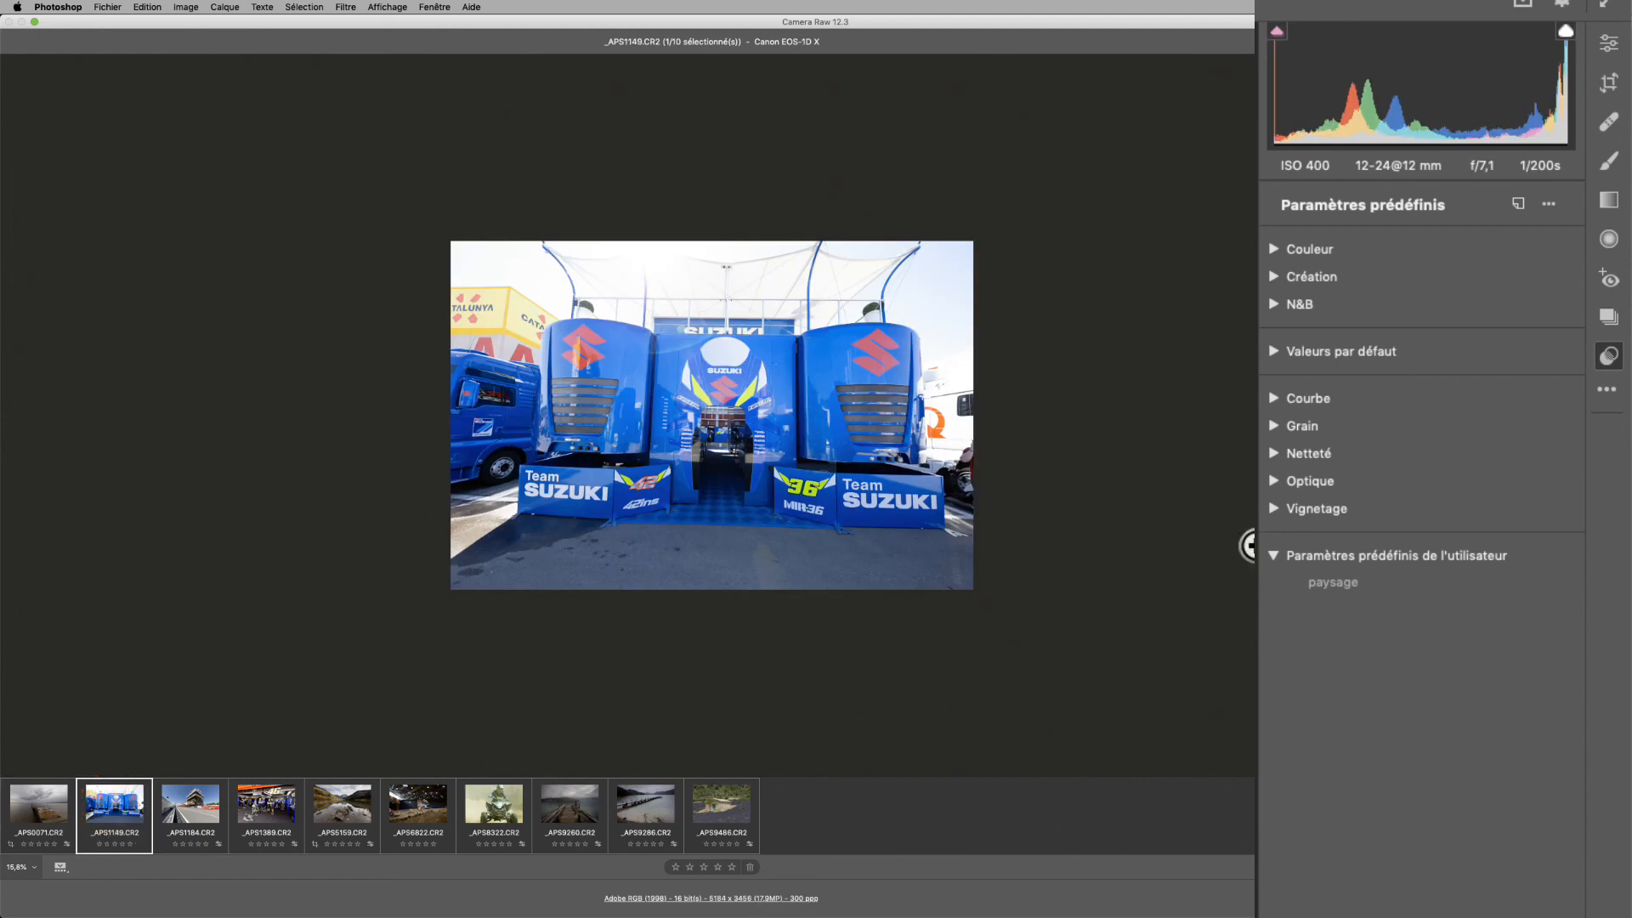
left_click(1328, 584)
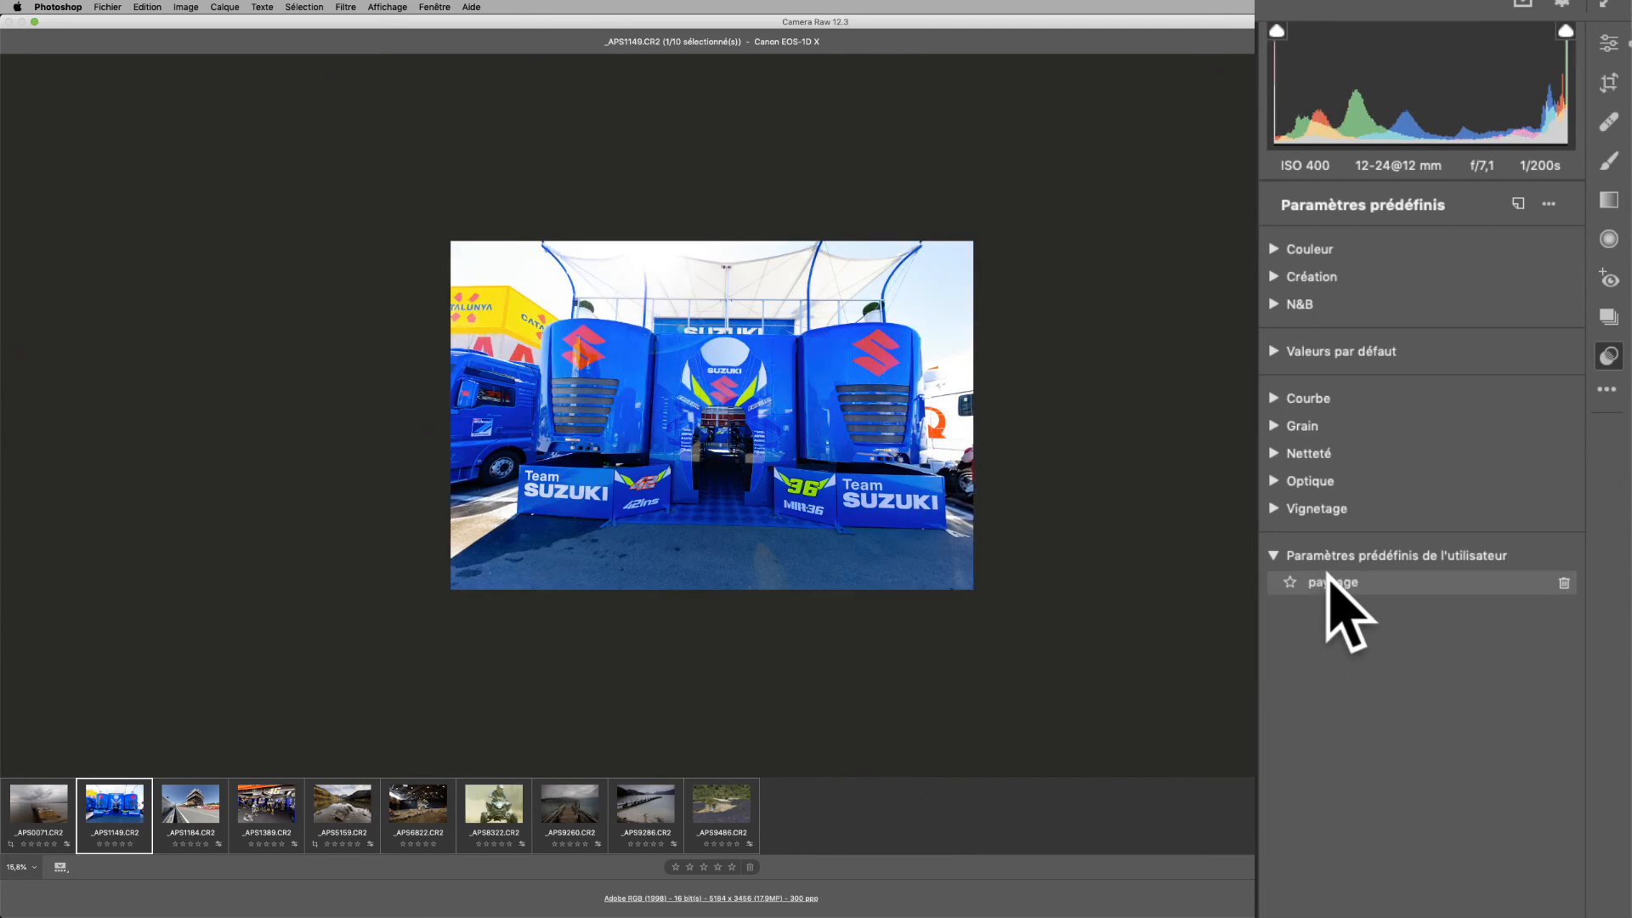
Apply the paysage preset to the quad rider photo and mark that preset as a favourite.
left_click(497, 816)
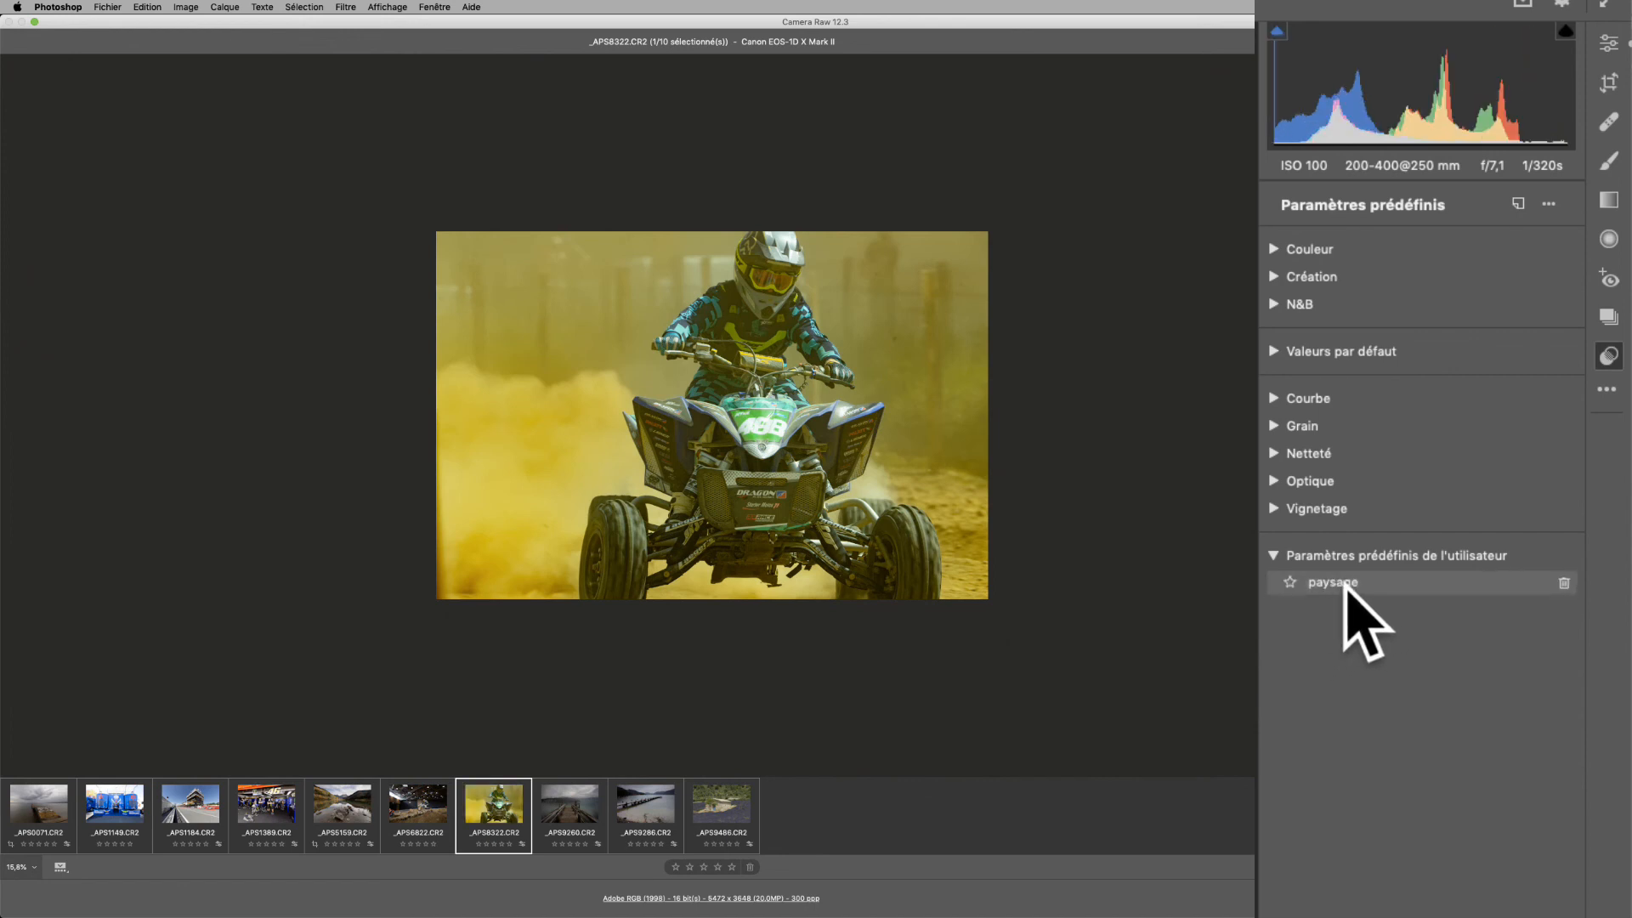
left_click(1290, 582)
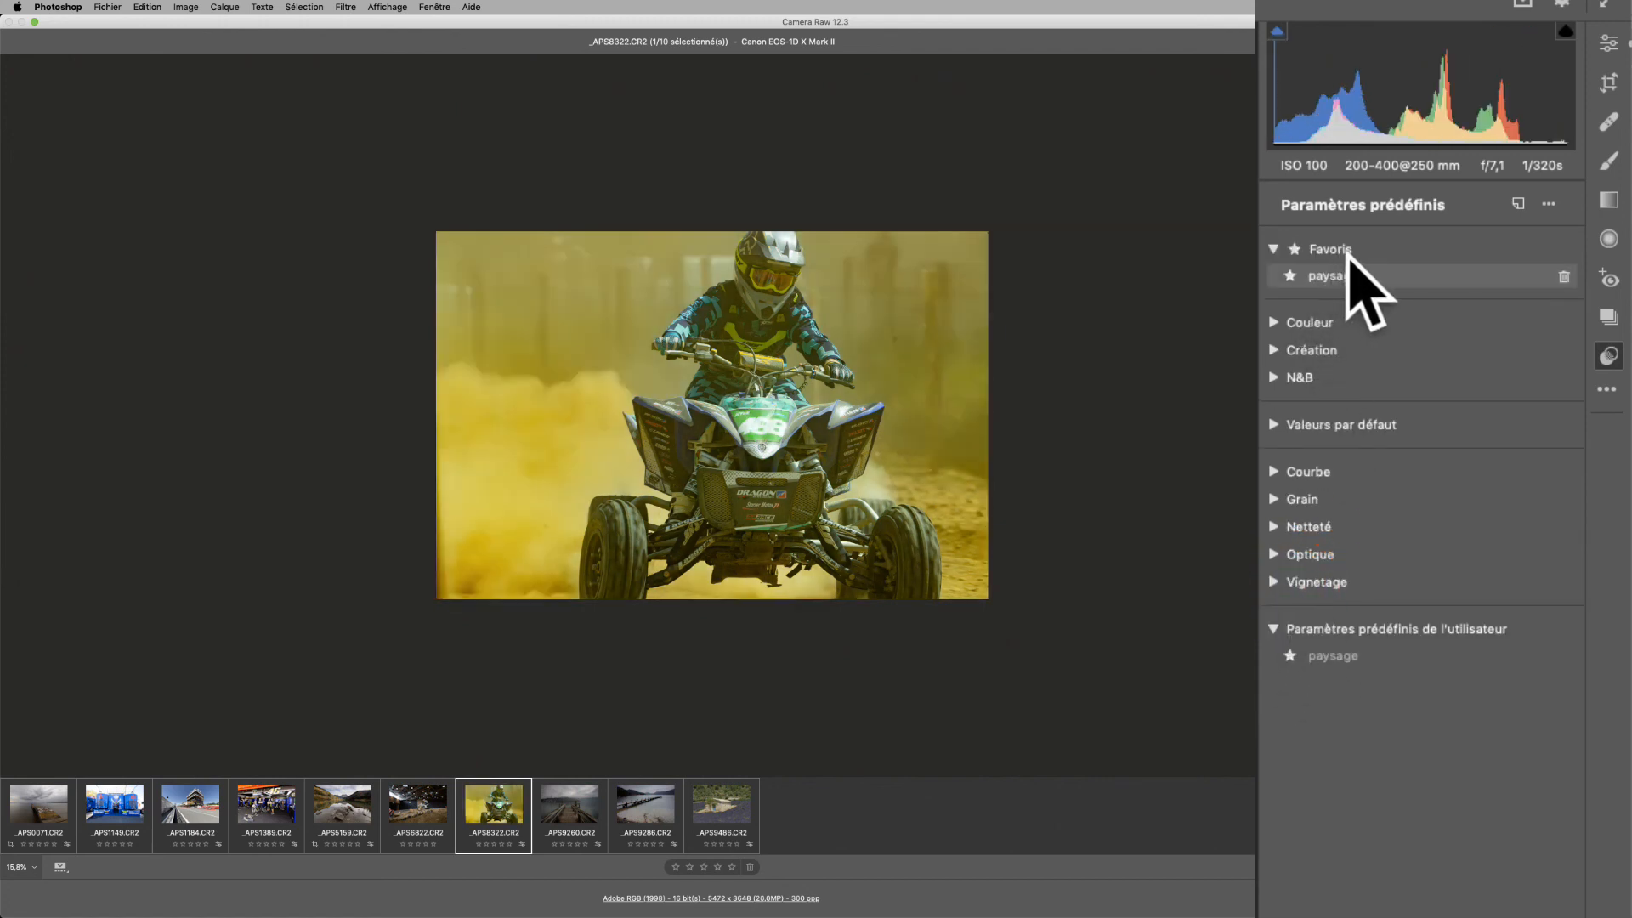